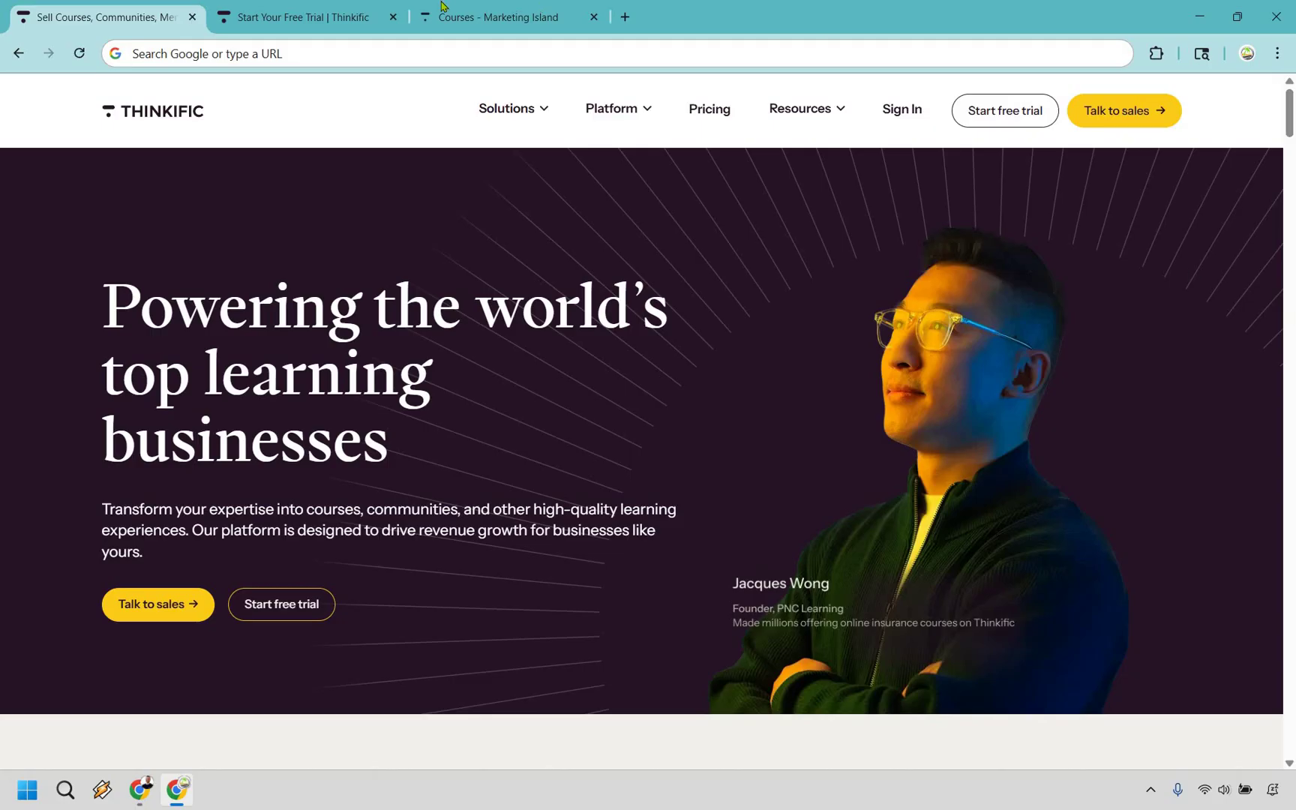
Go to the Marketing Island Courses page and start creating a course with the AI-powered outline generator
click(345, 10)
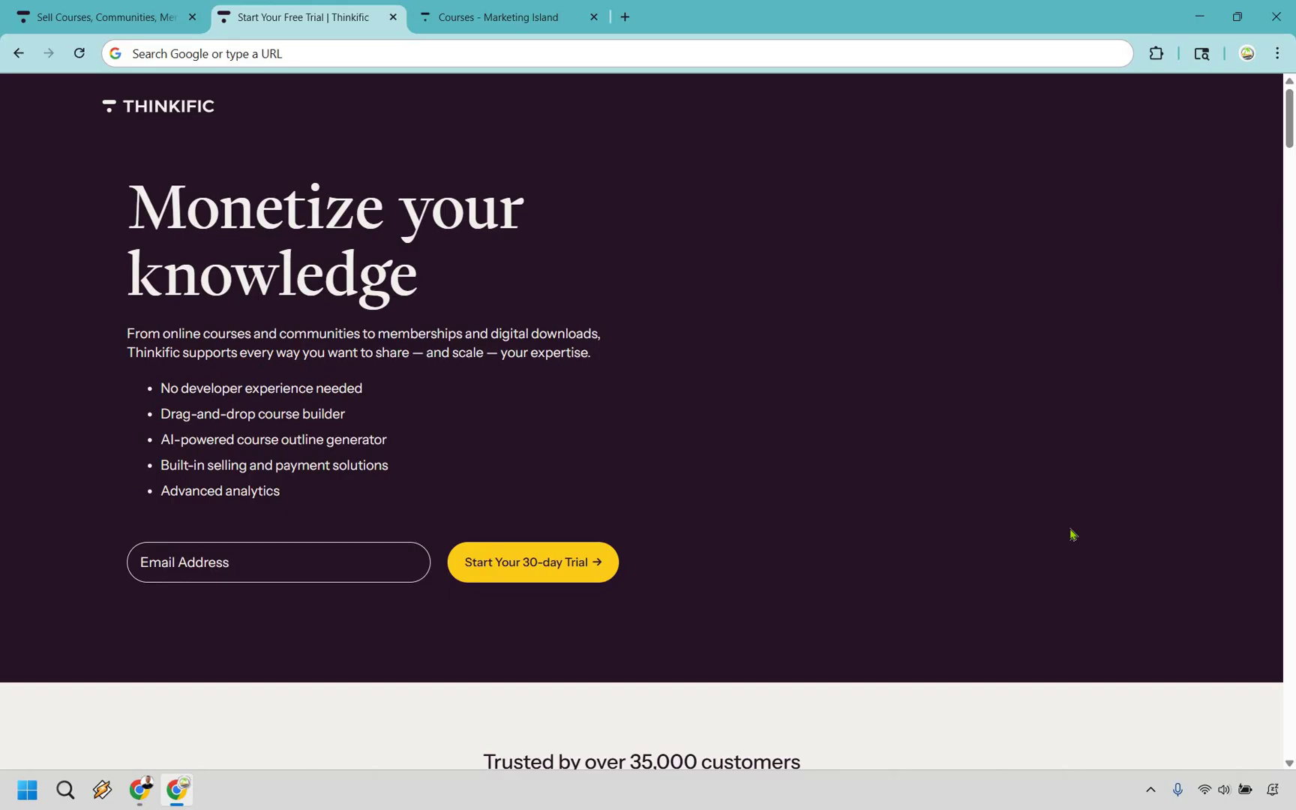
click(475, 9)
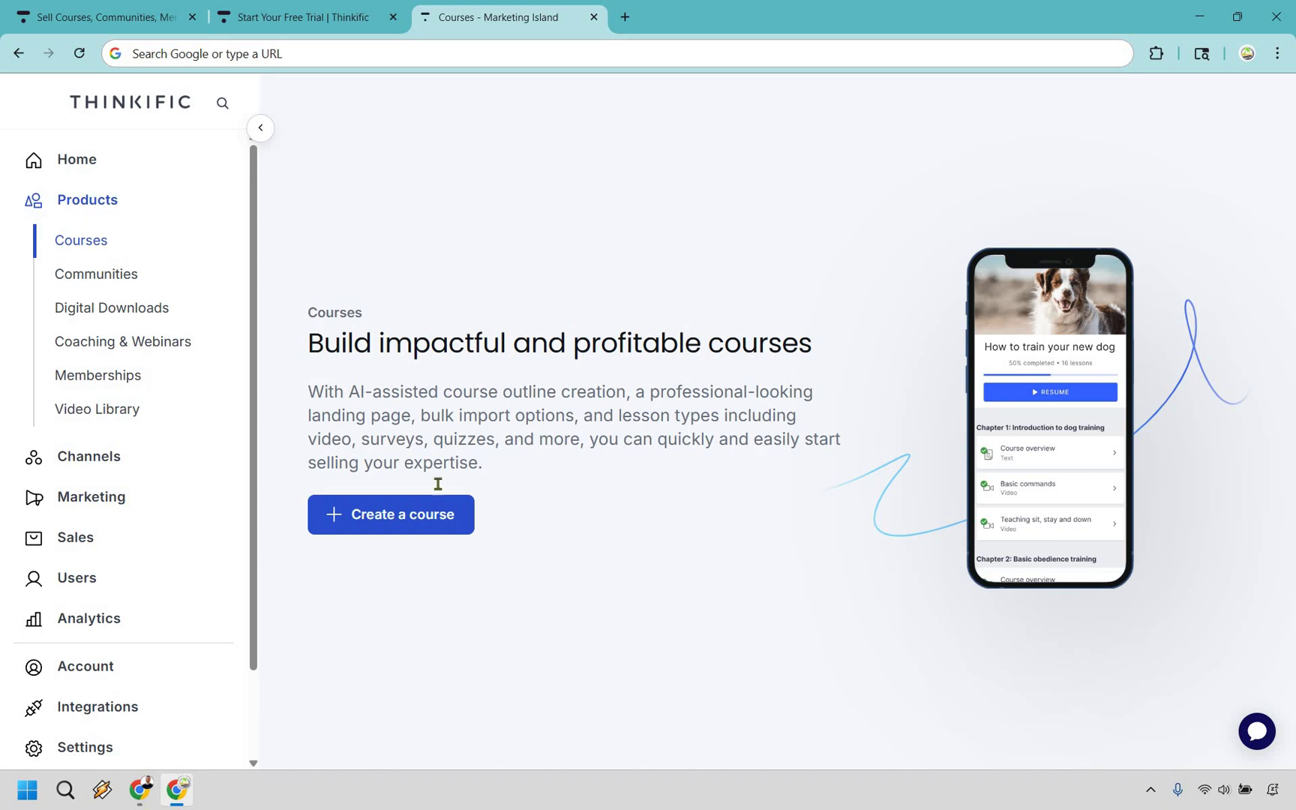
click(371, 507)
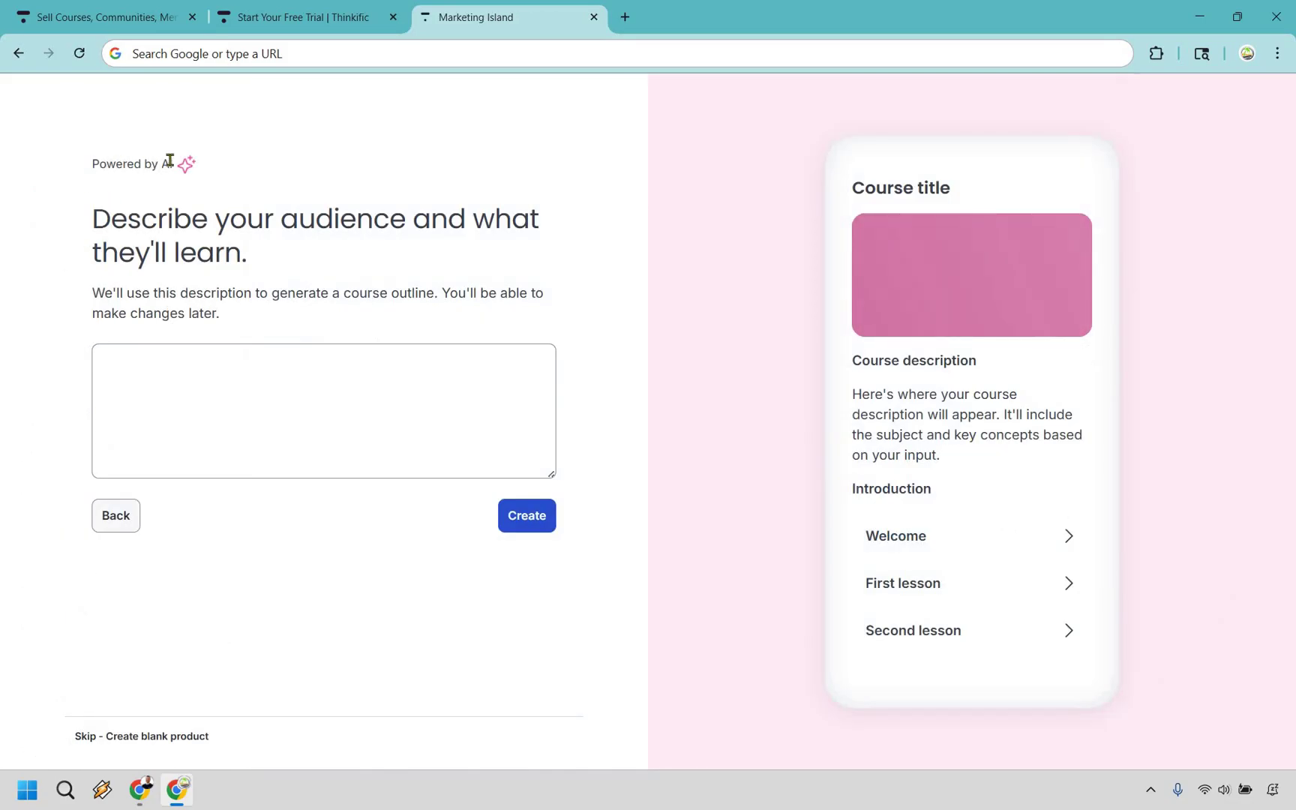
drag(93, 164, 207, 204)
click(207, 204)
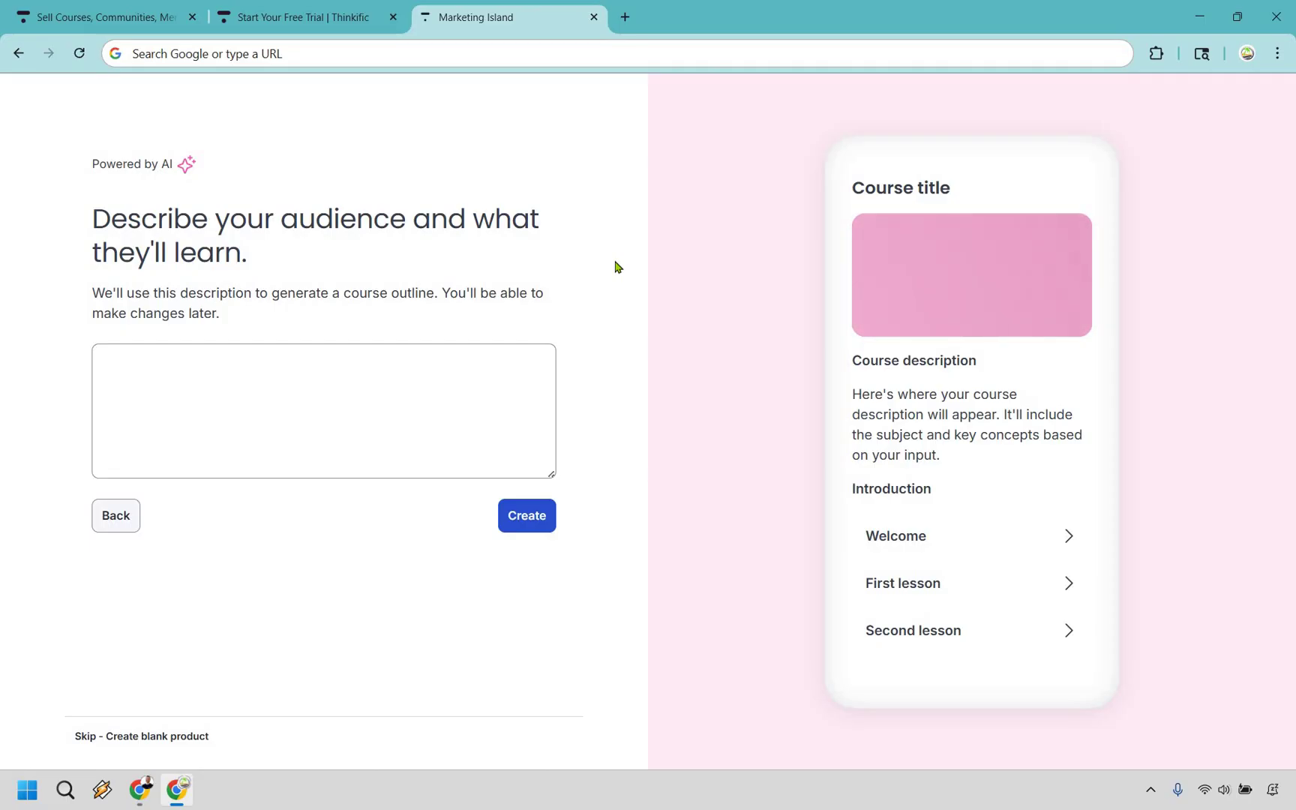
Write two notes in the course description, "1) Identify your hook" and "2) THEN create your course", correcting the misspelled word
click(452, 383)
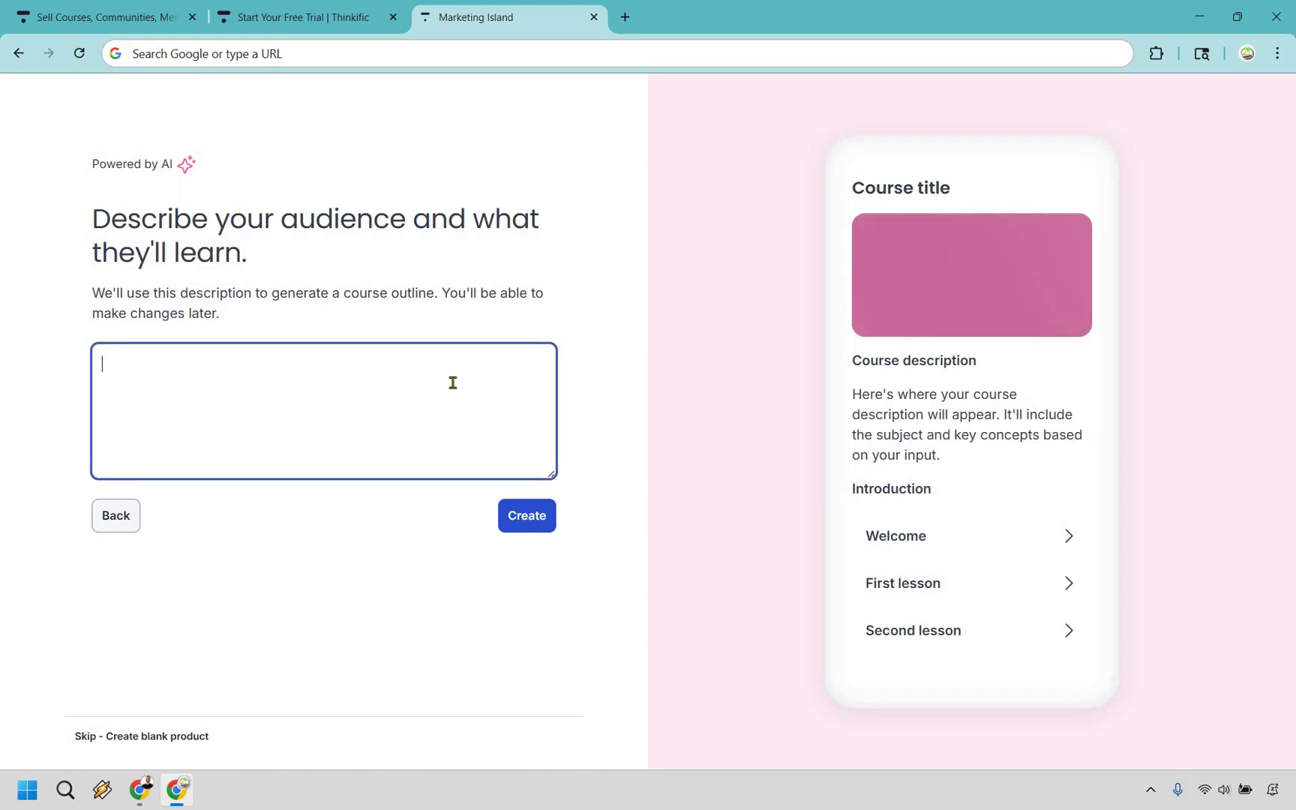
text(1) Ind)
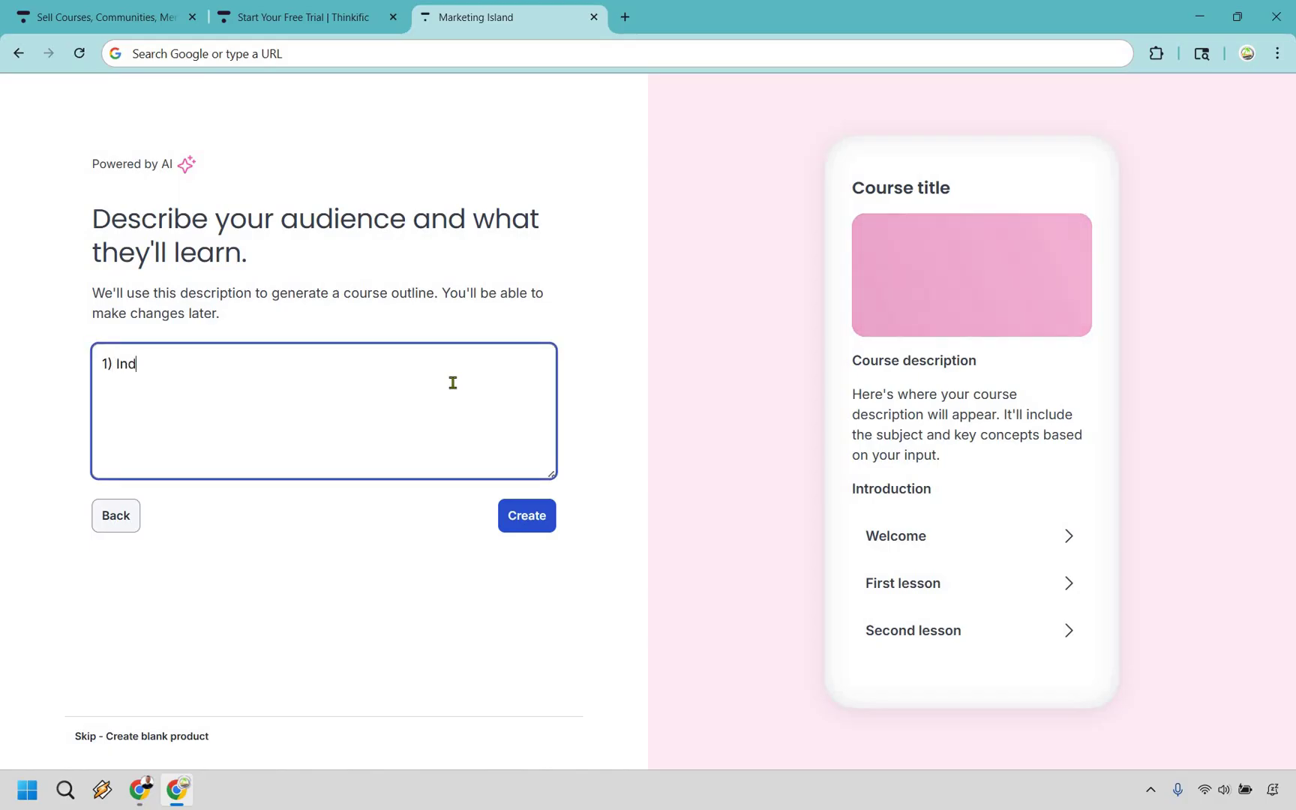
text(entify your)
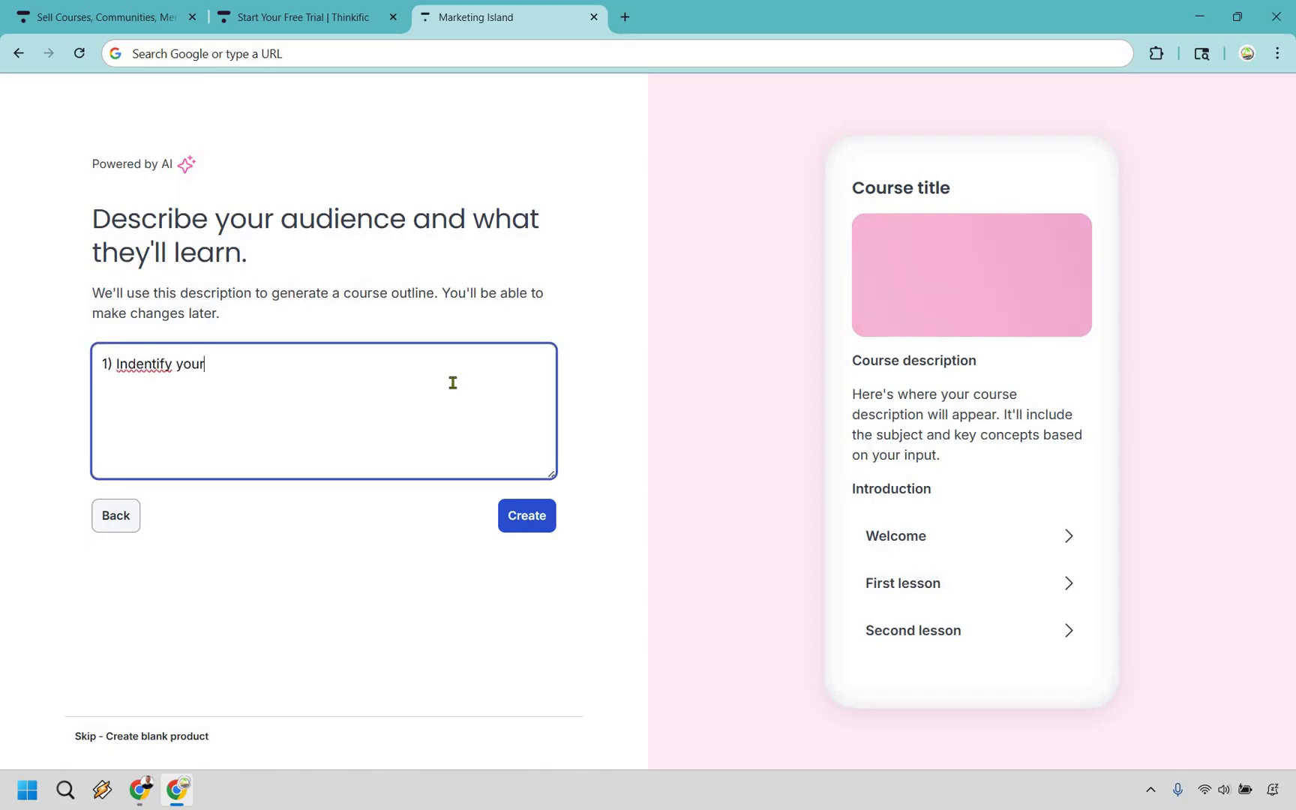
text( hook)
click(145, 365)
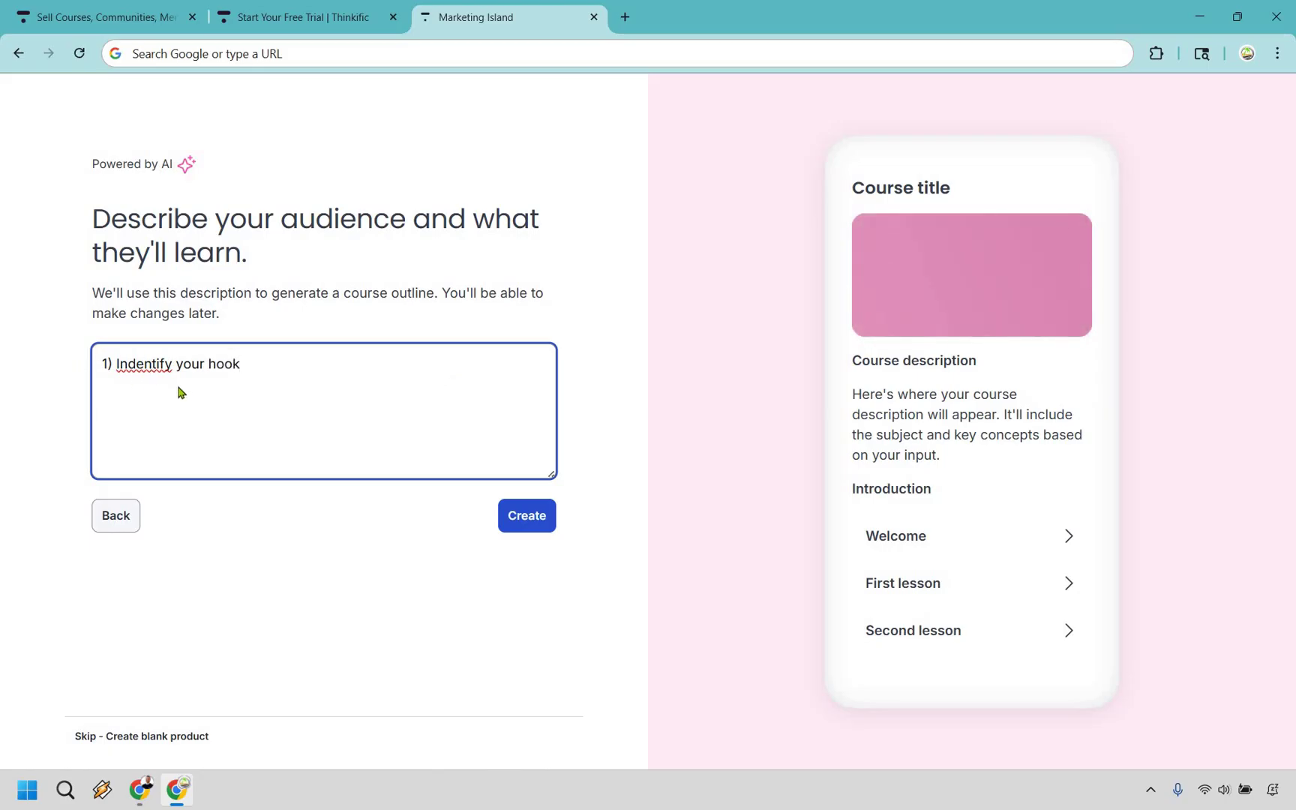
right_click(144, 365)
click(173, 384)
key(End)
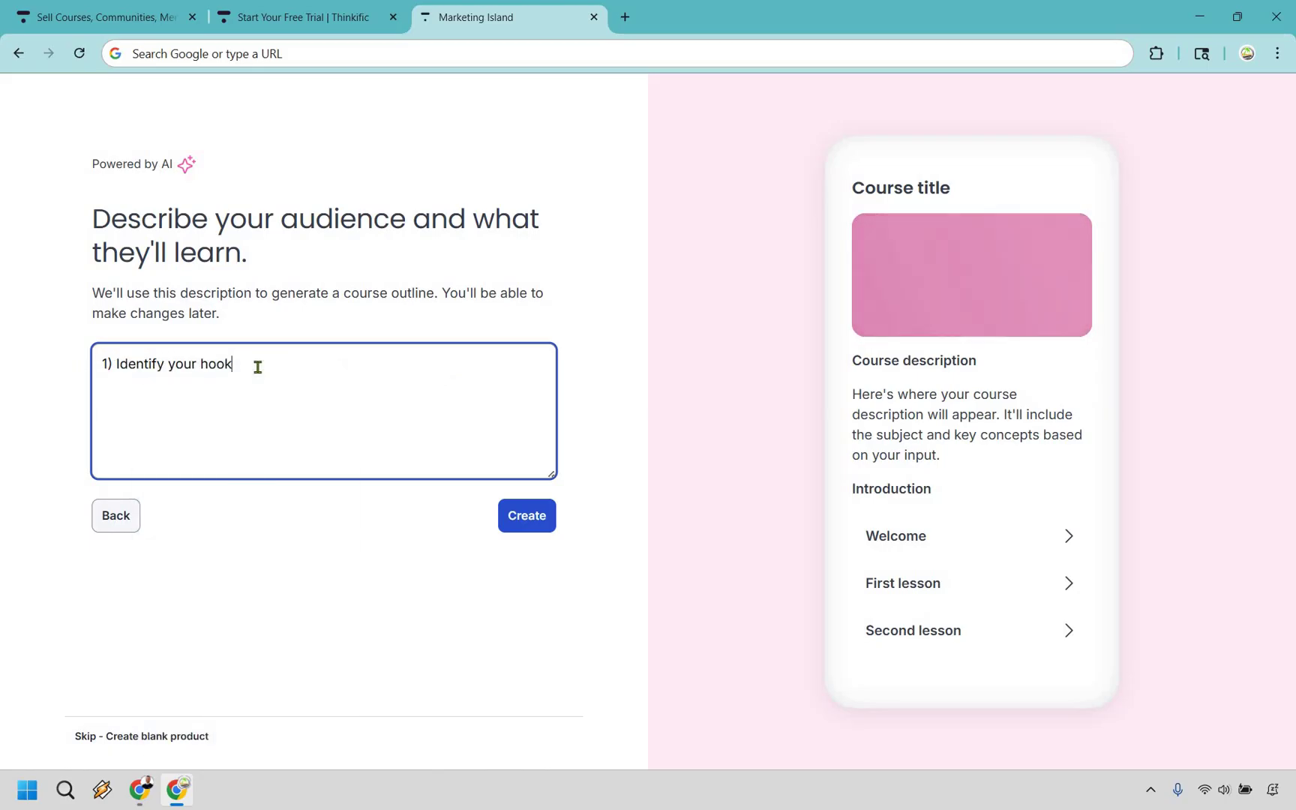
key(Return)
text(2) THEN )
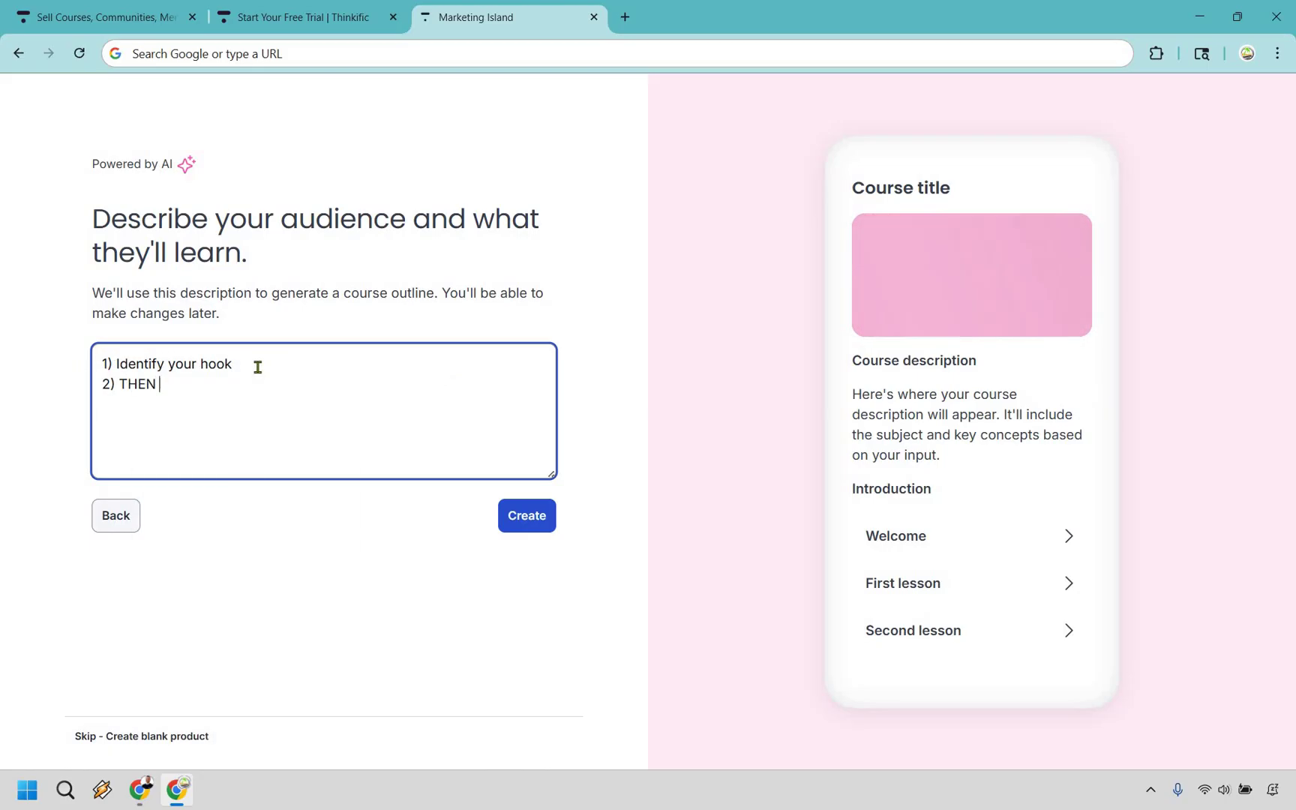
text(create your course)
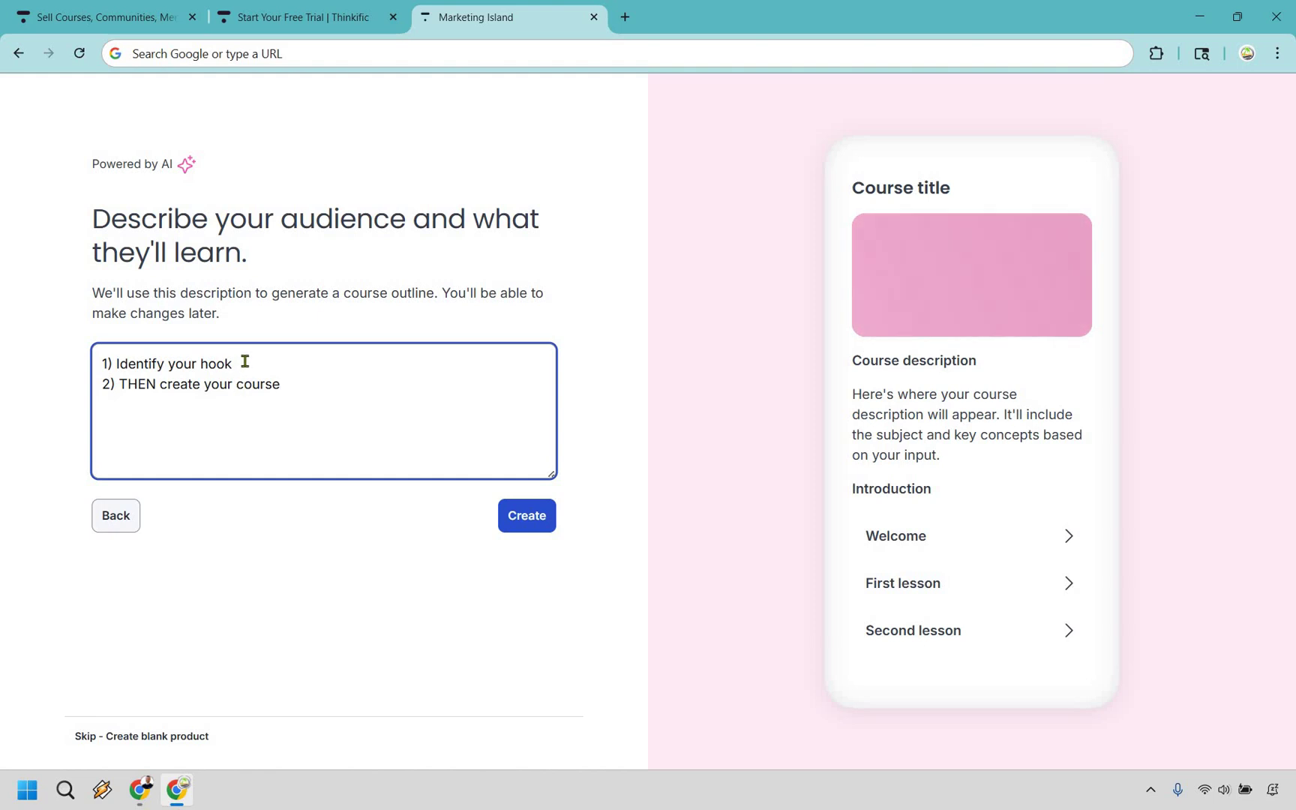
drag(95, 361, 232, 364)
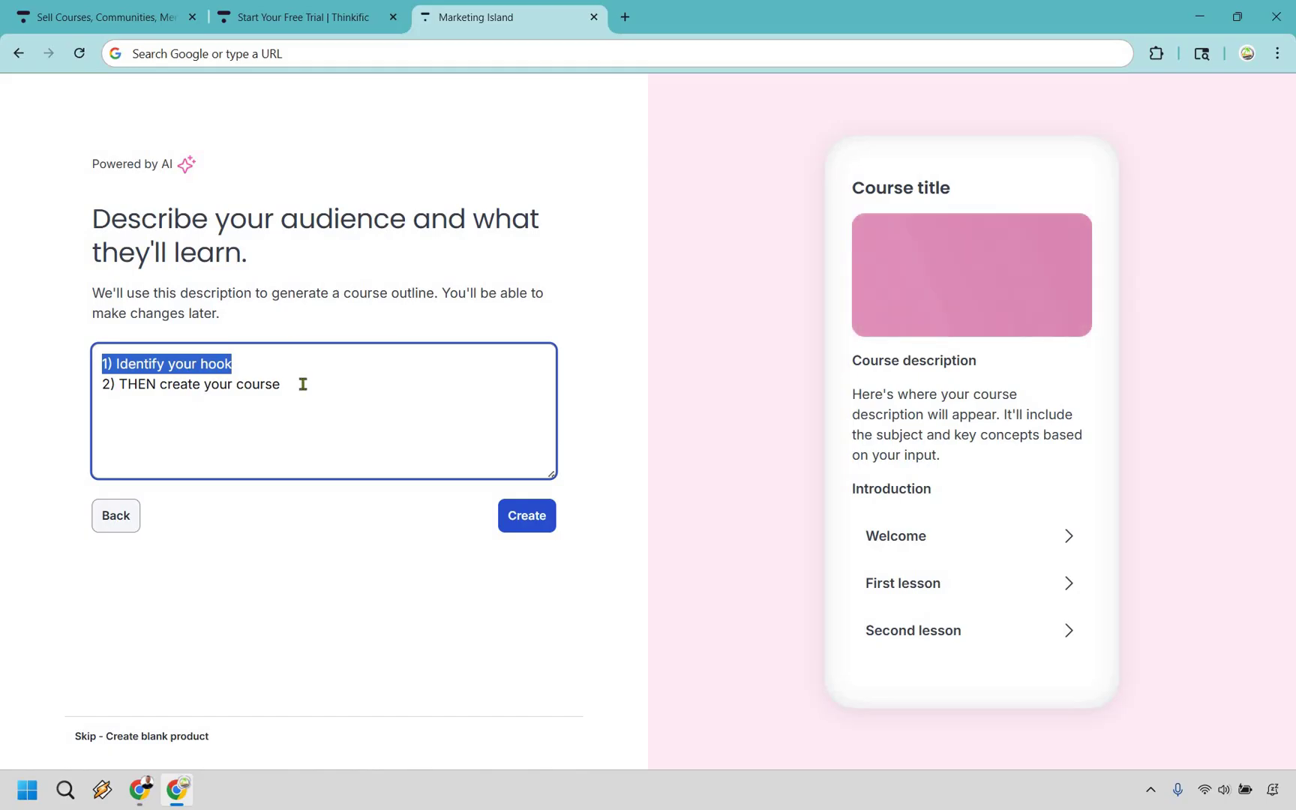
click(229, 384)
key(End)
key(shift+Home)
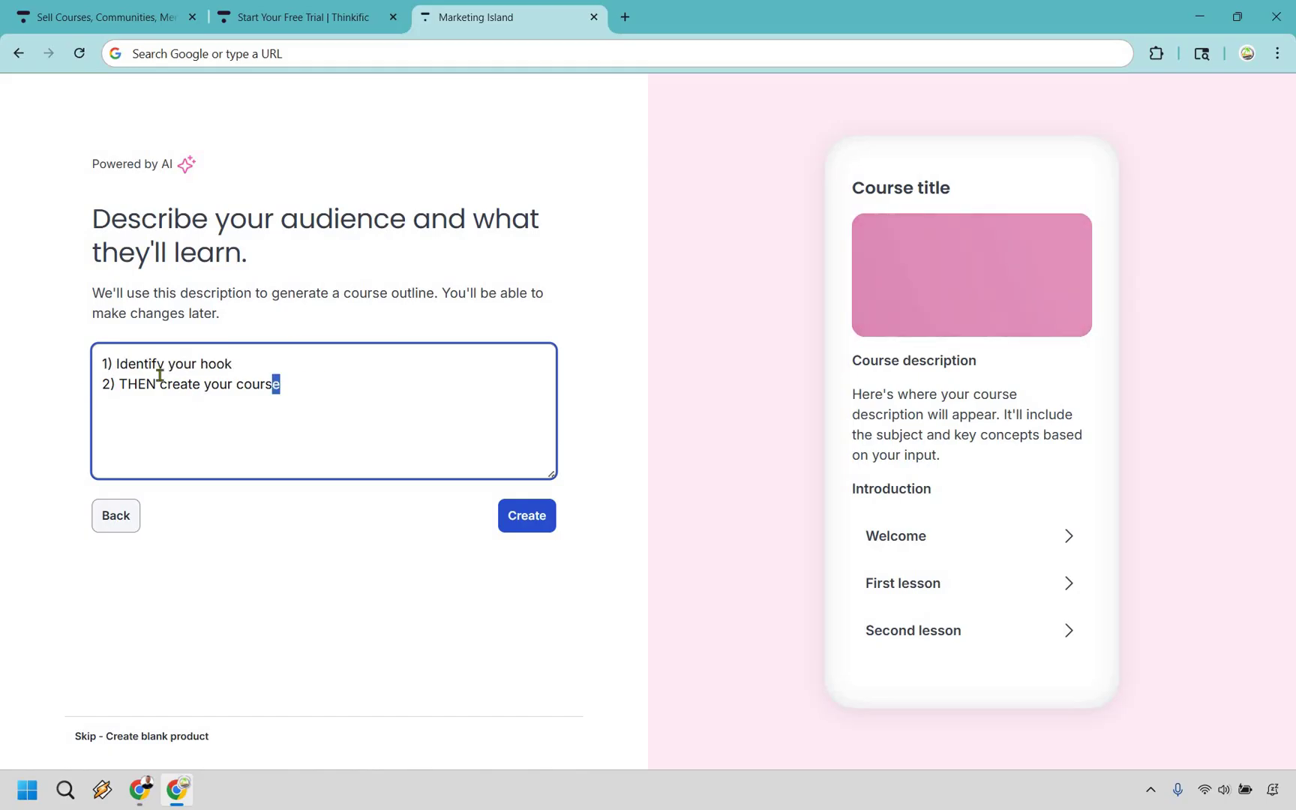
click(166, 384)
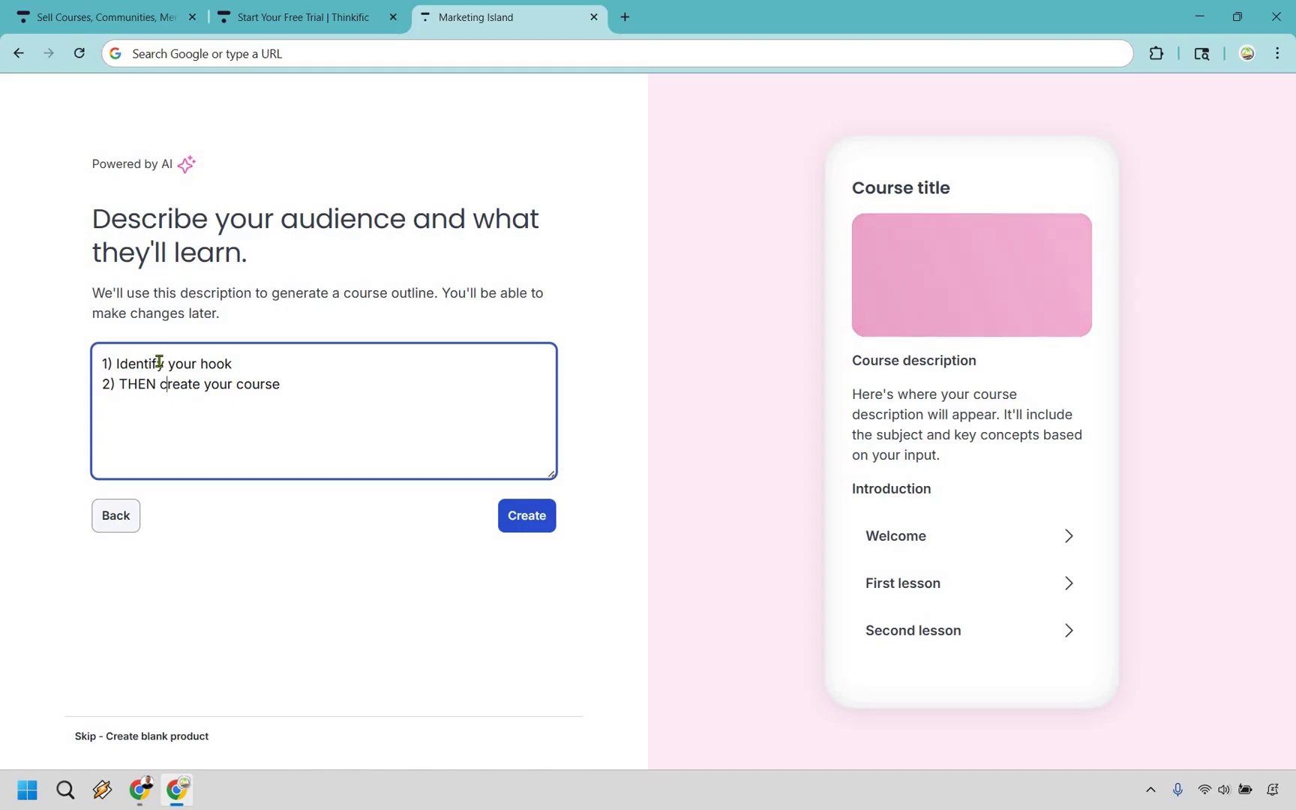
Replace the notes with "TikTok" and the paragraph "Follow along as I show you how I went from 0 --> 30K followers in 30 days"
drag(309, 386, 95, 365)
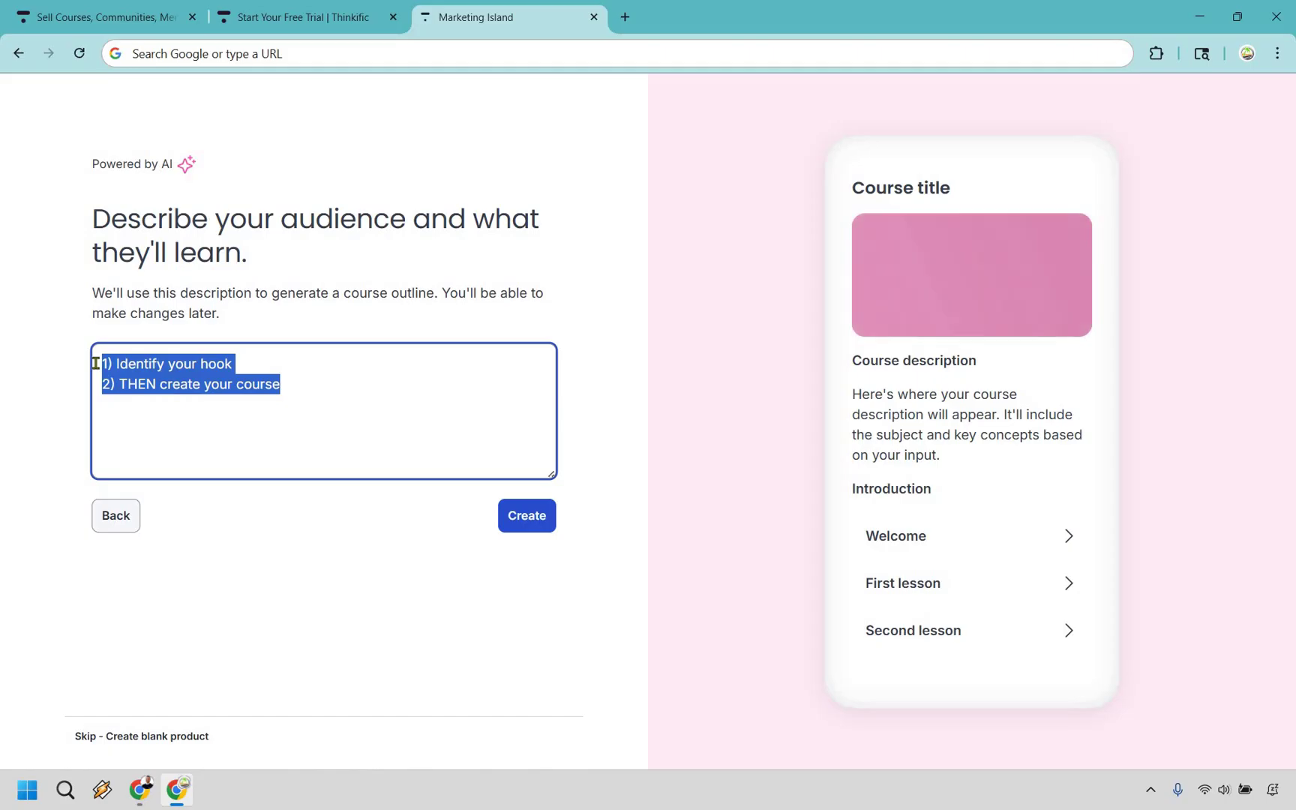
text(TikT)
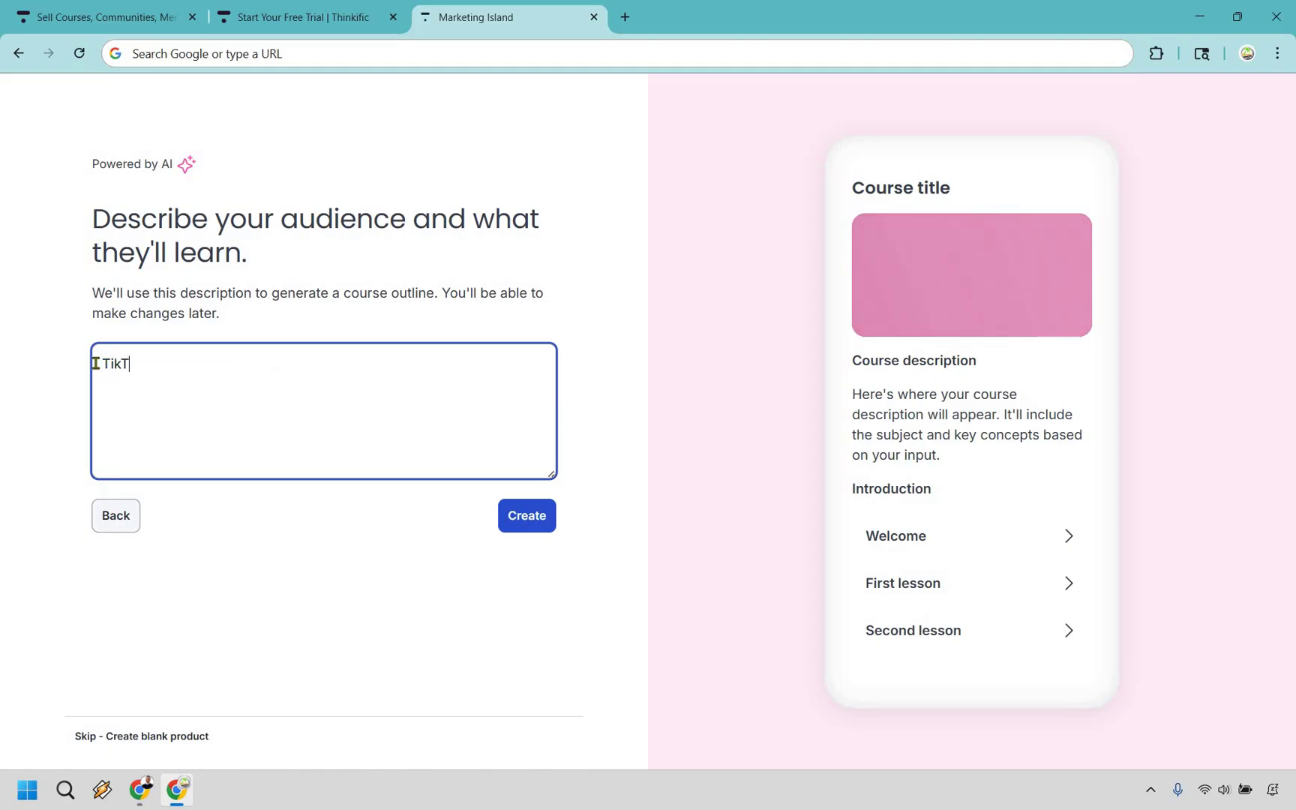
text(ok)
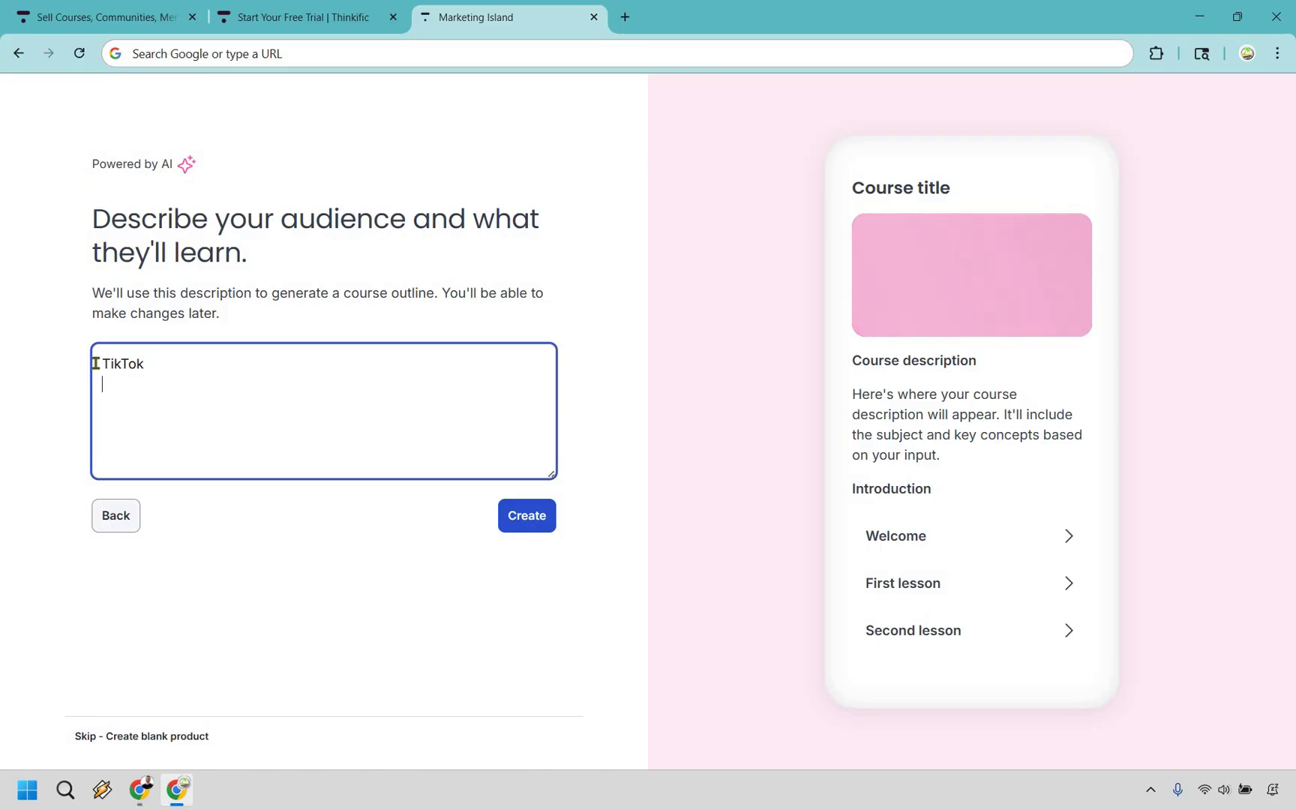
text(Follow)
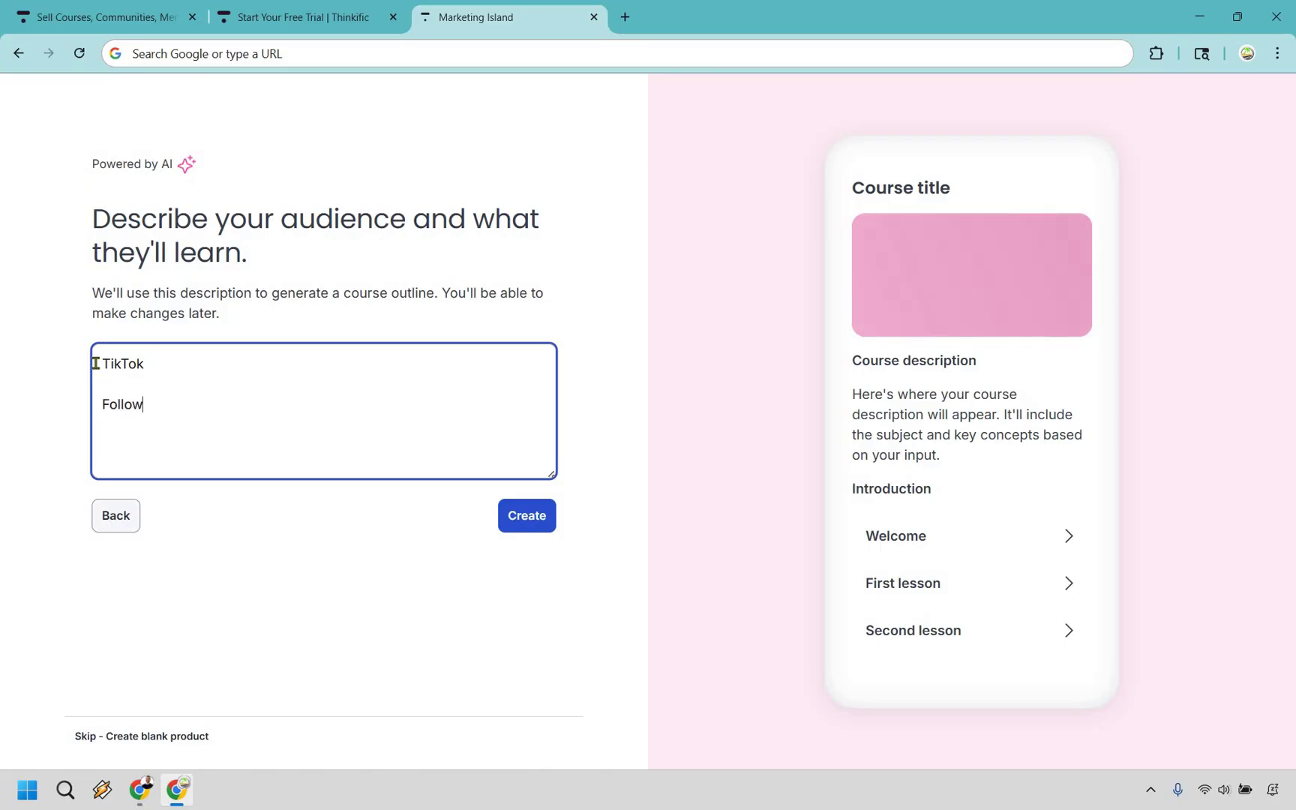
text( along as I show)
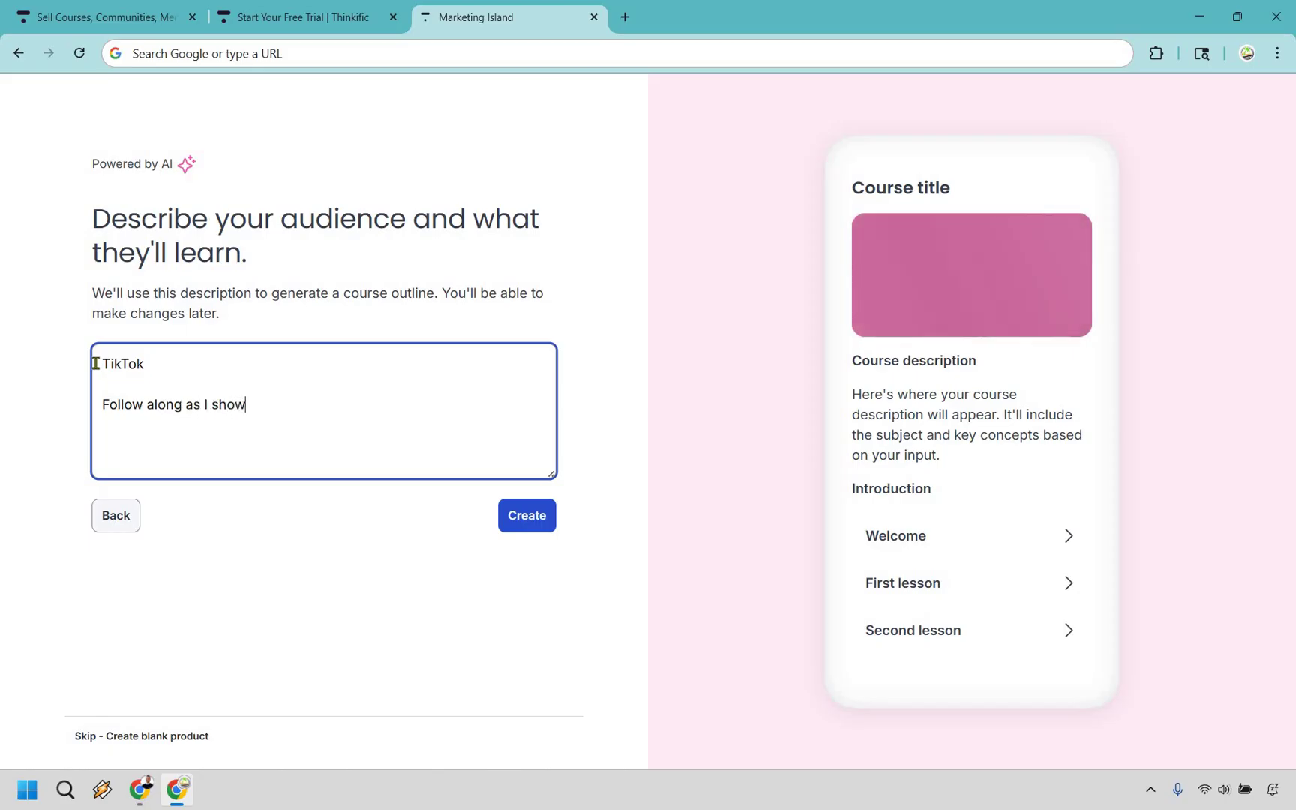
text( you how I went from )
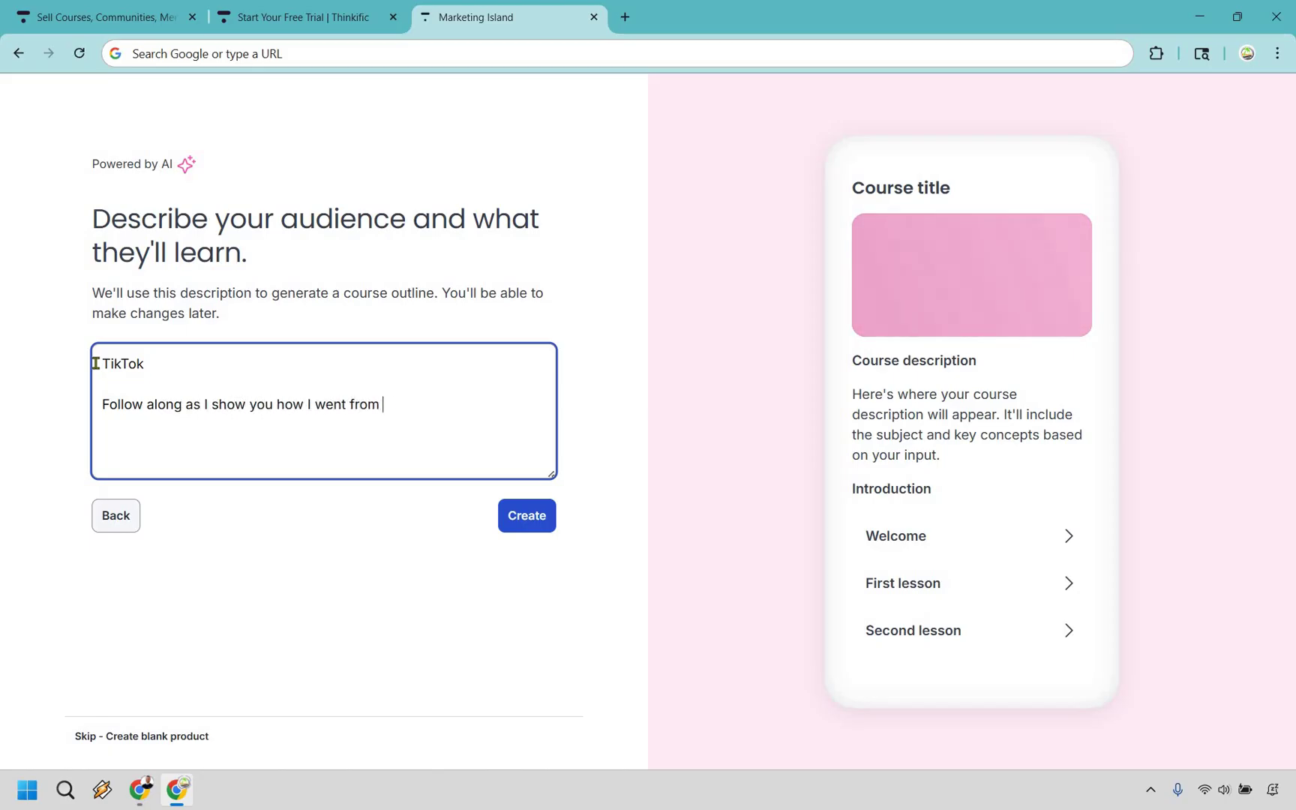
text(0 -->)
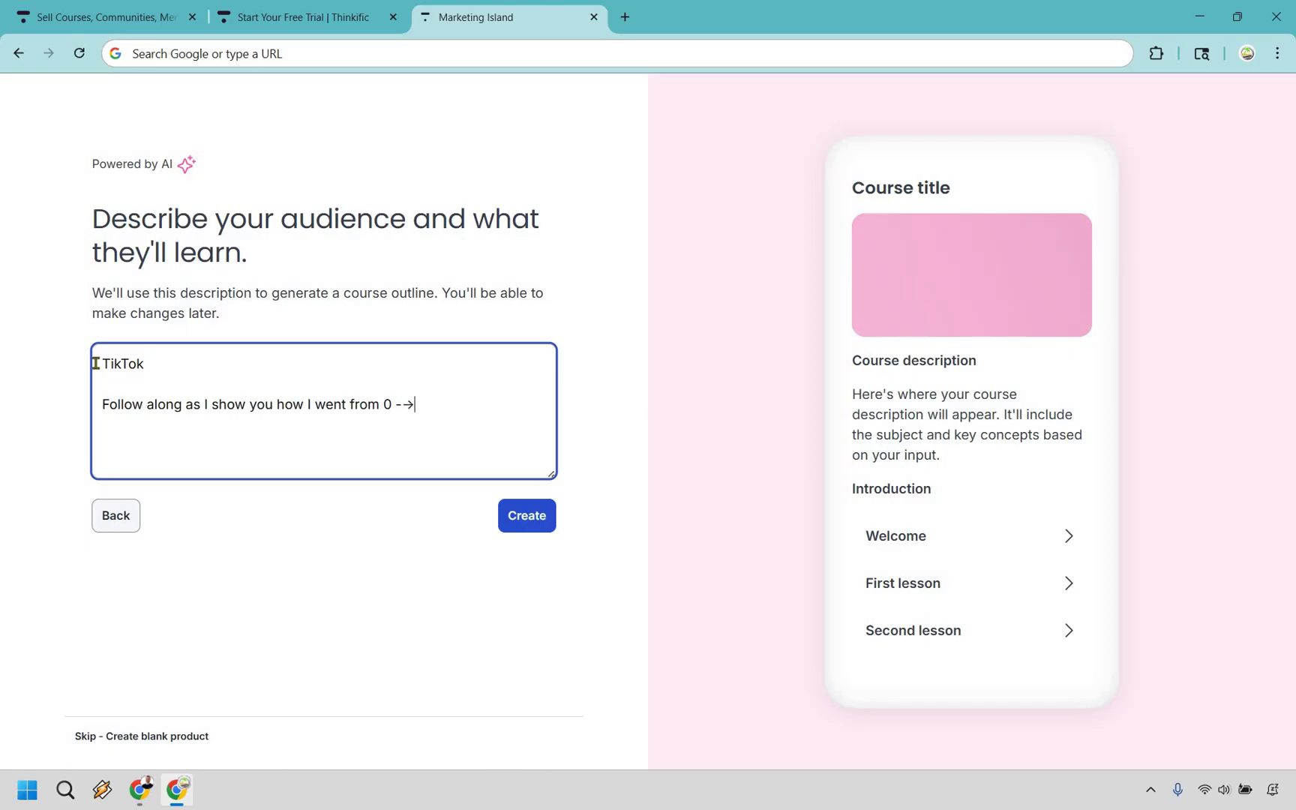
text( 30K foll)
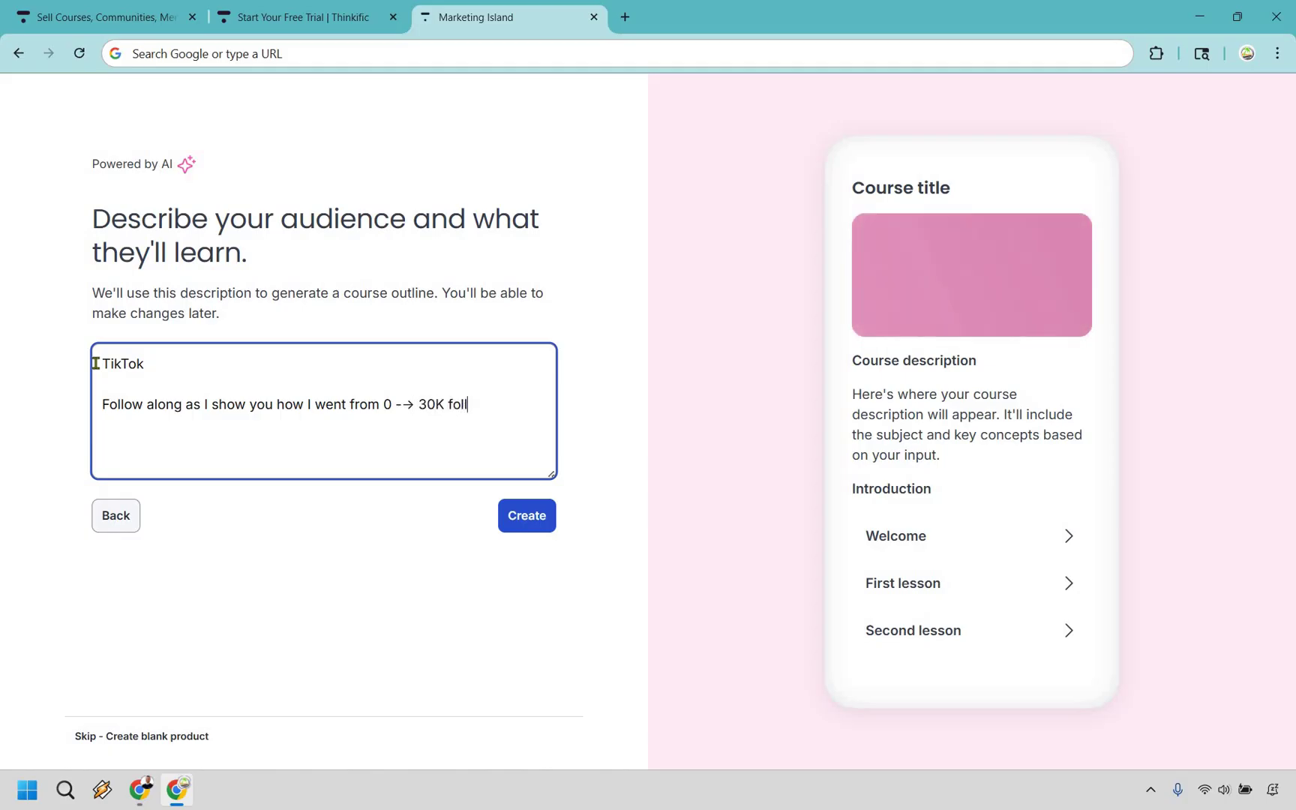
text(owers in )
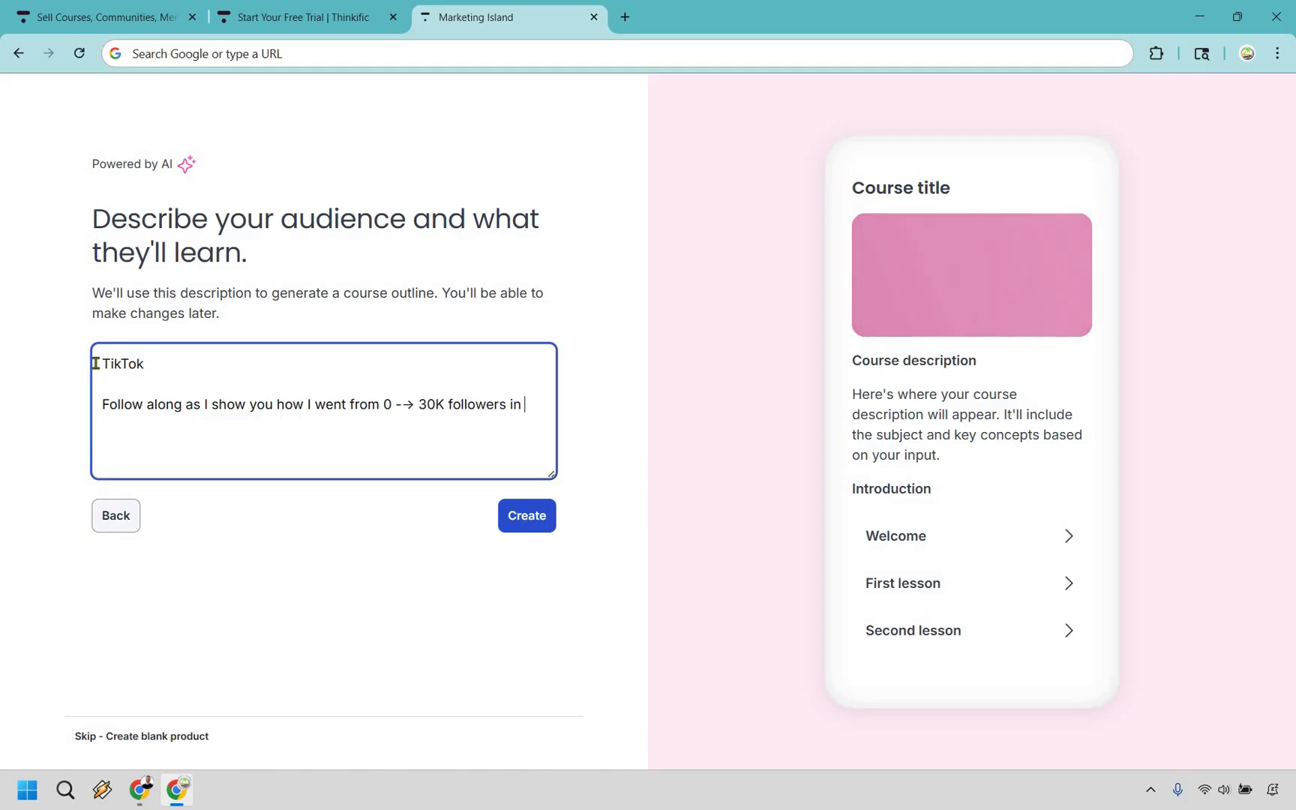
text(30 days)
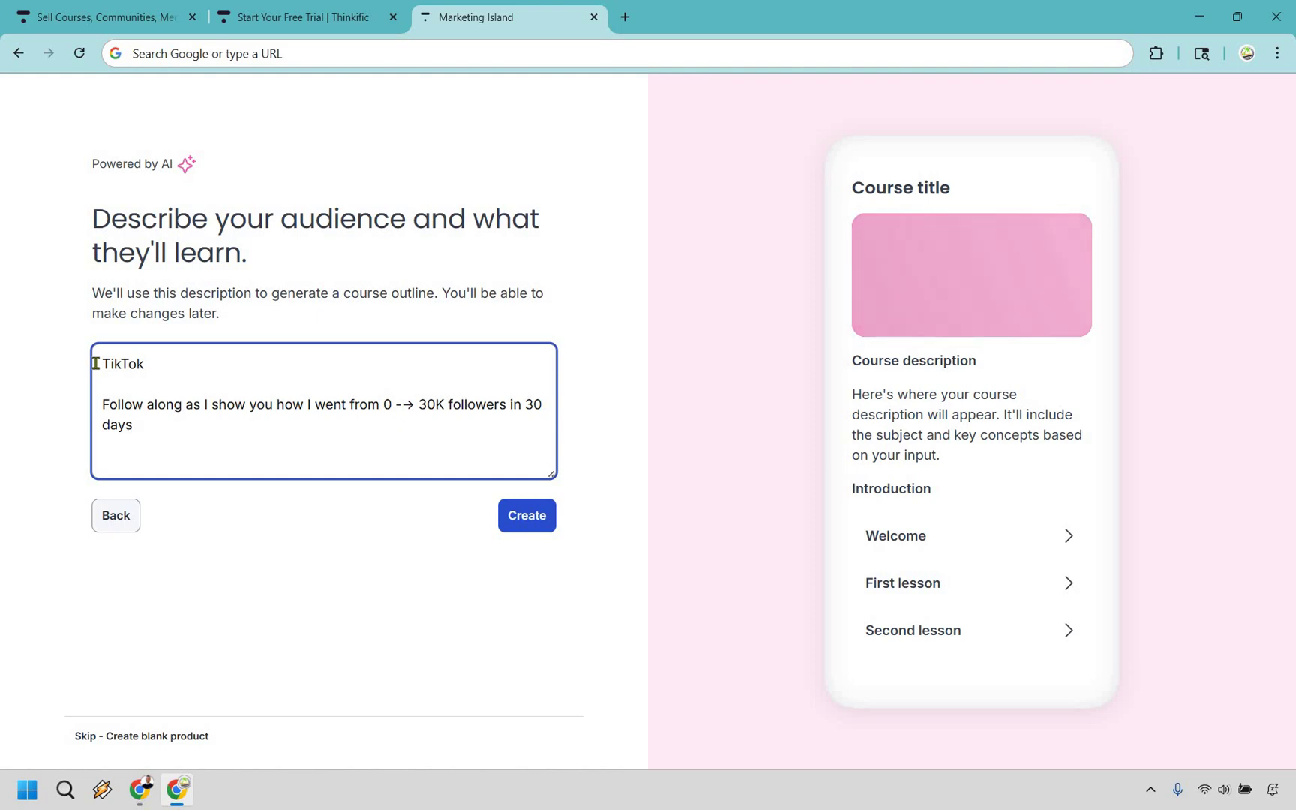
click(627, 21)
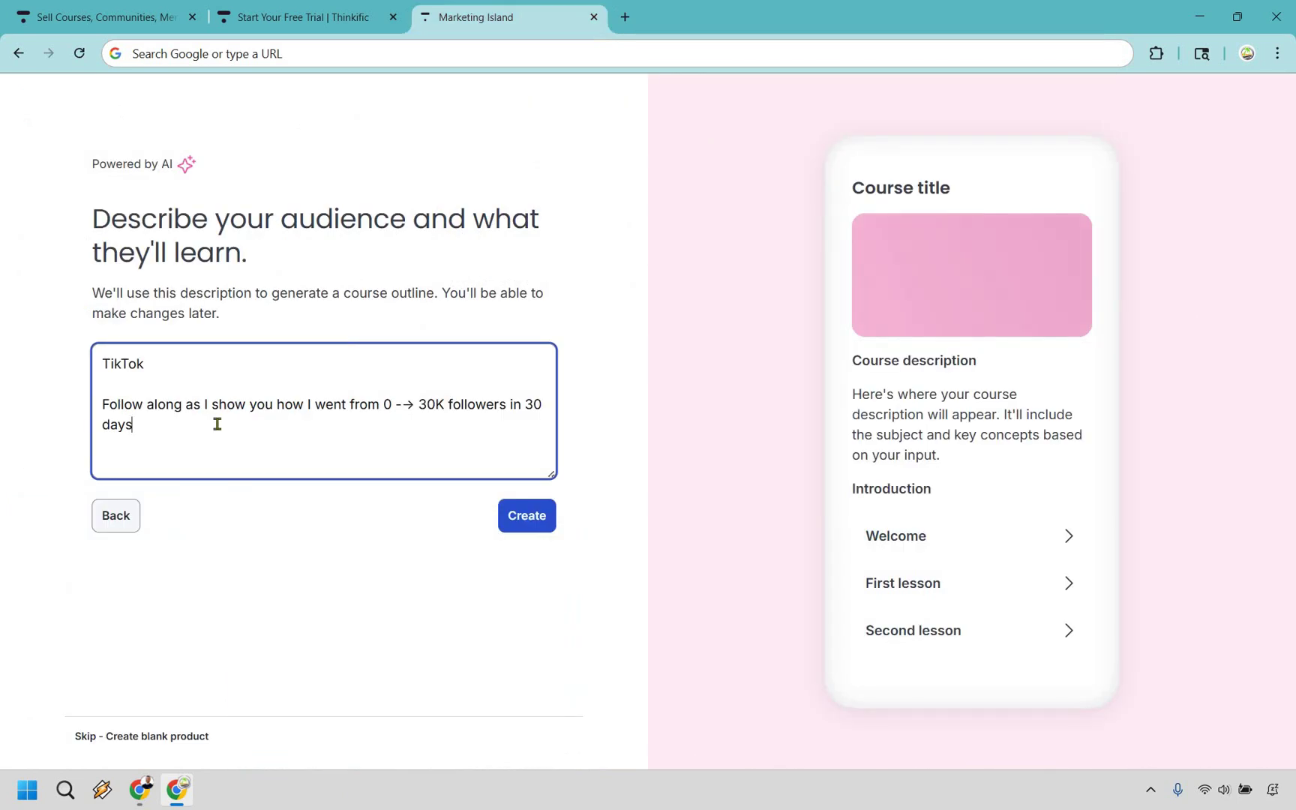
Add a closing paragraph: "How to plug and play a done for you sales funnel into your TikTok account in 1 click"
key(Return)
key(Return)
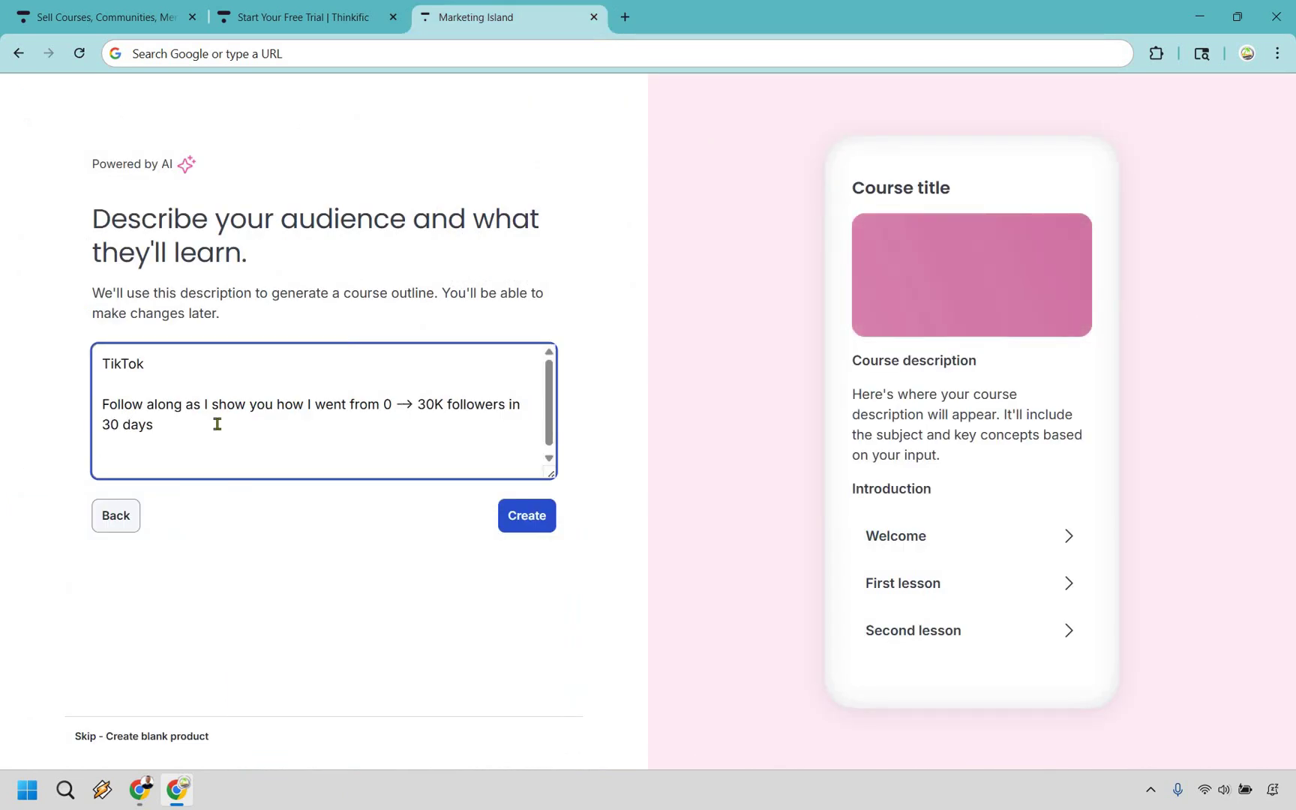
text(How)
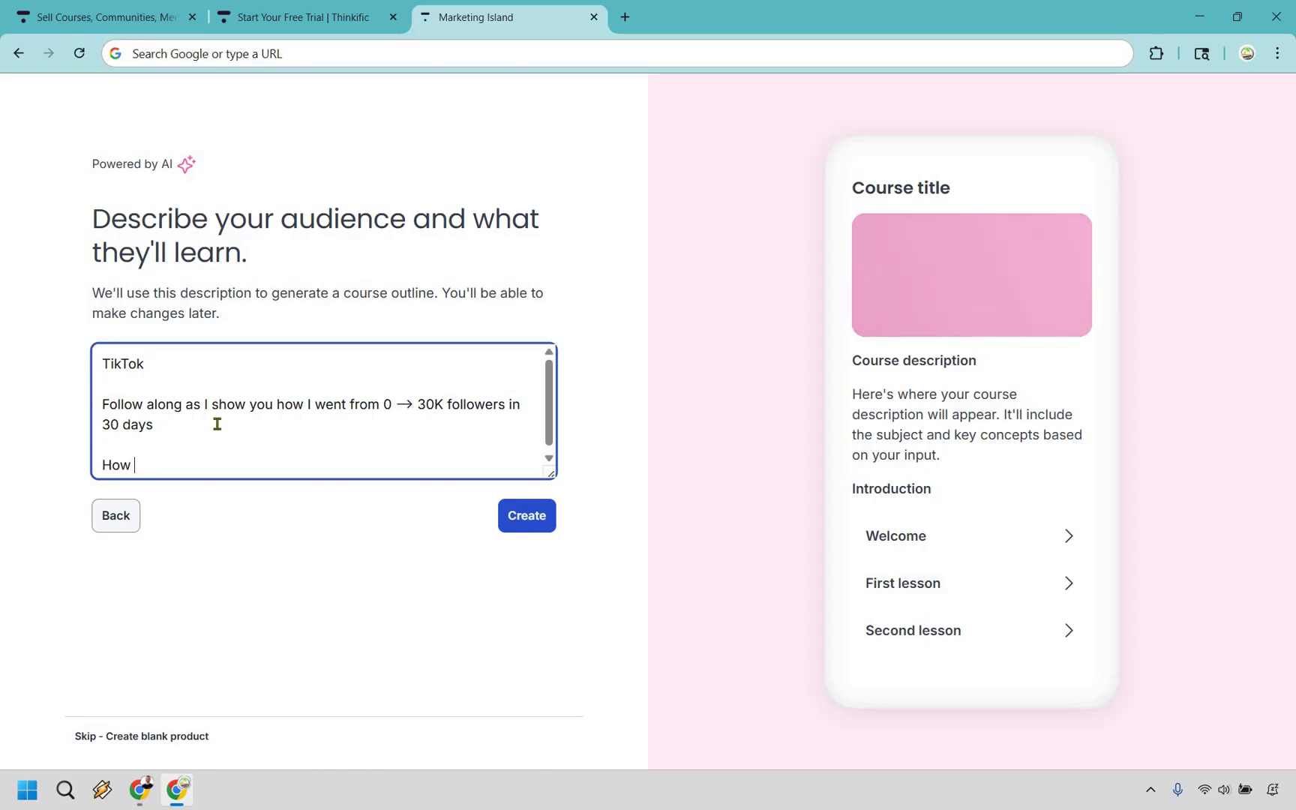
text(to plug and play a done for you sales funnel into your TikTok account in 1 click)
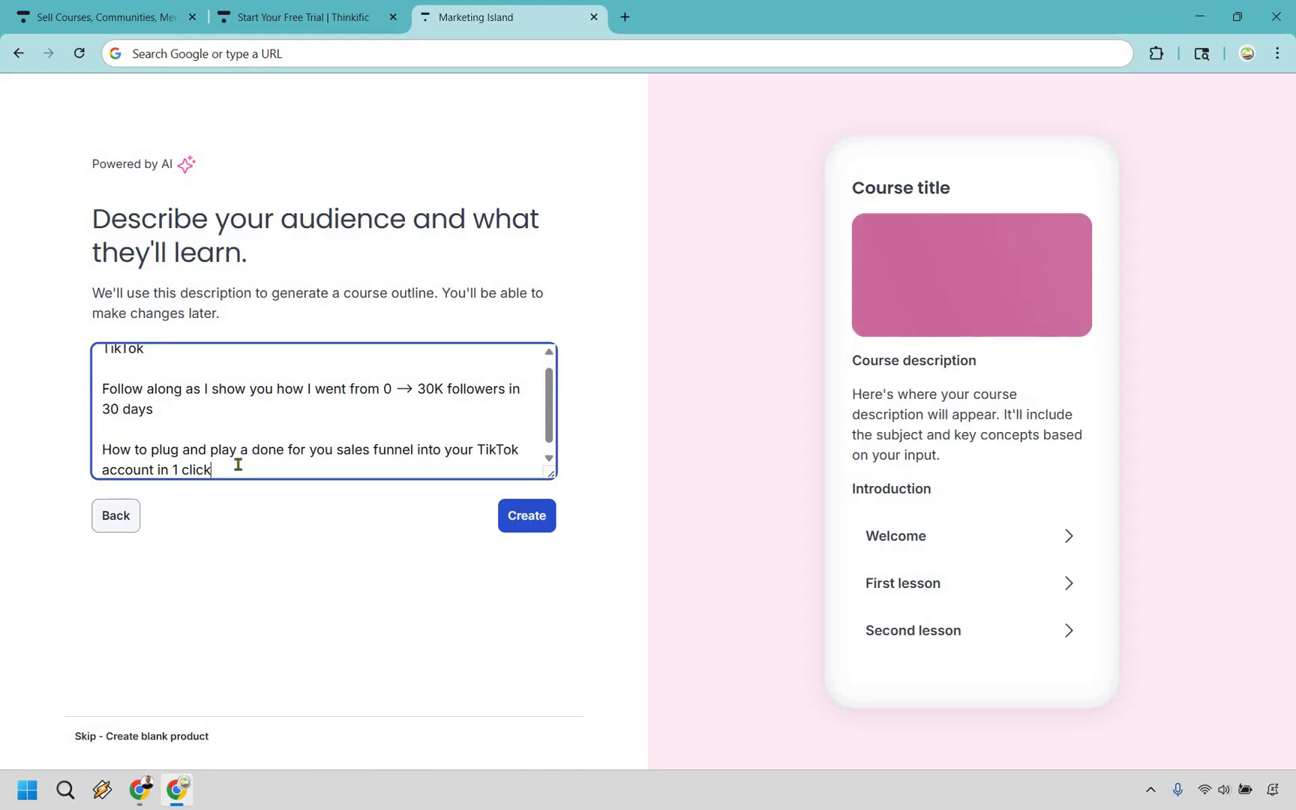
drag(108, 448, 282, 449)
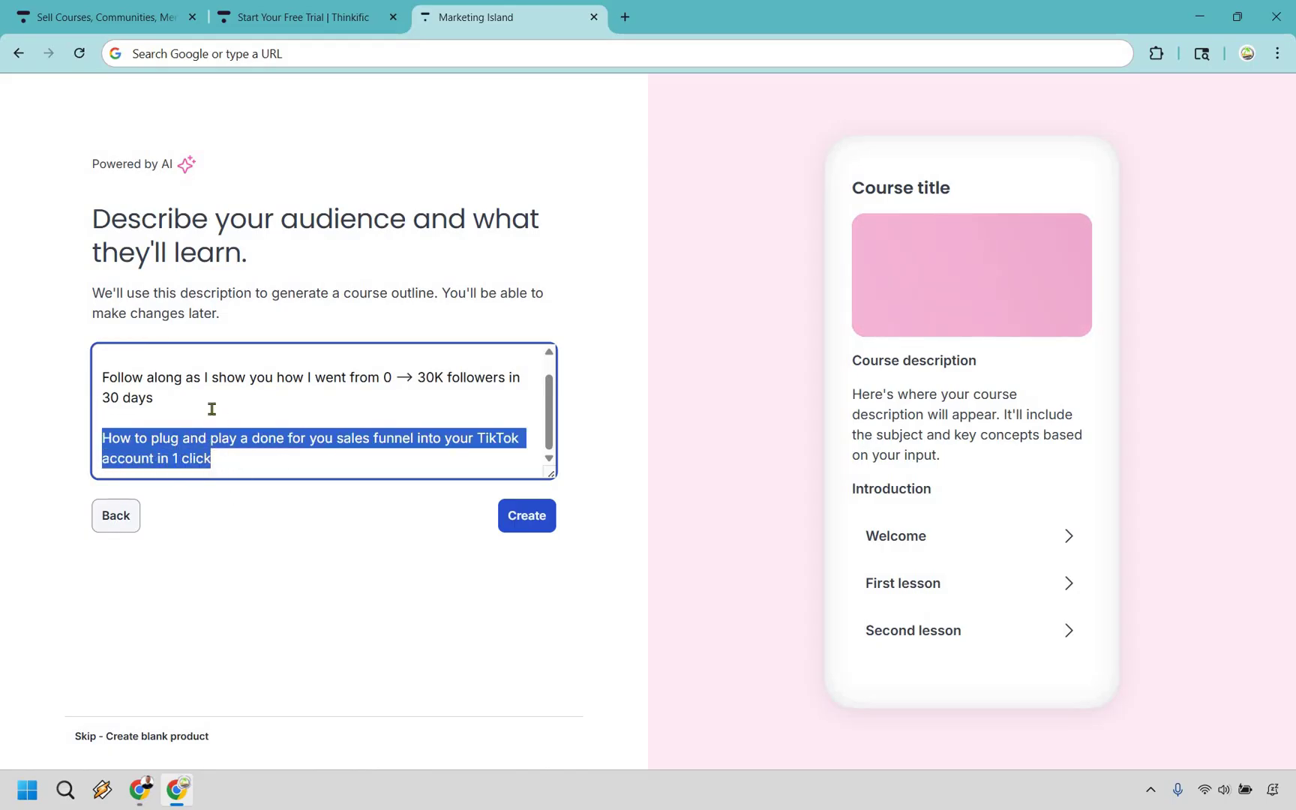
scroll(240, 450, up, 1)
scroll(233, 454, down, 1)
click(224, 458)
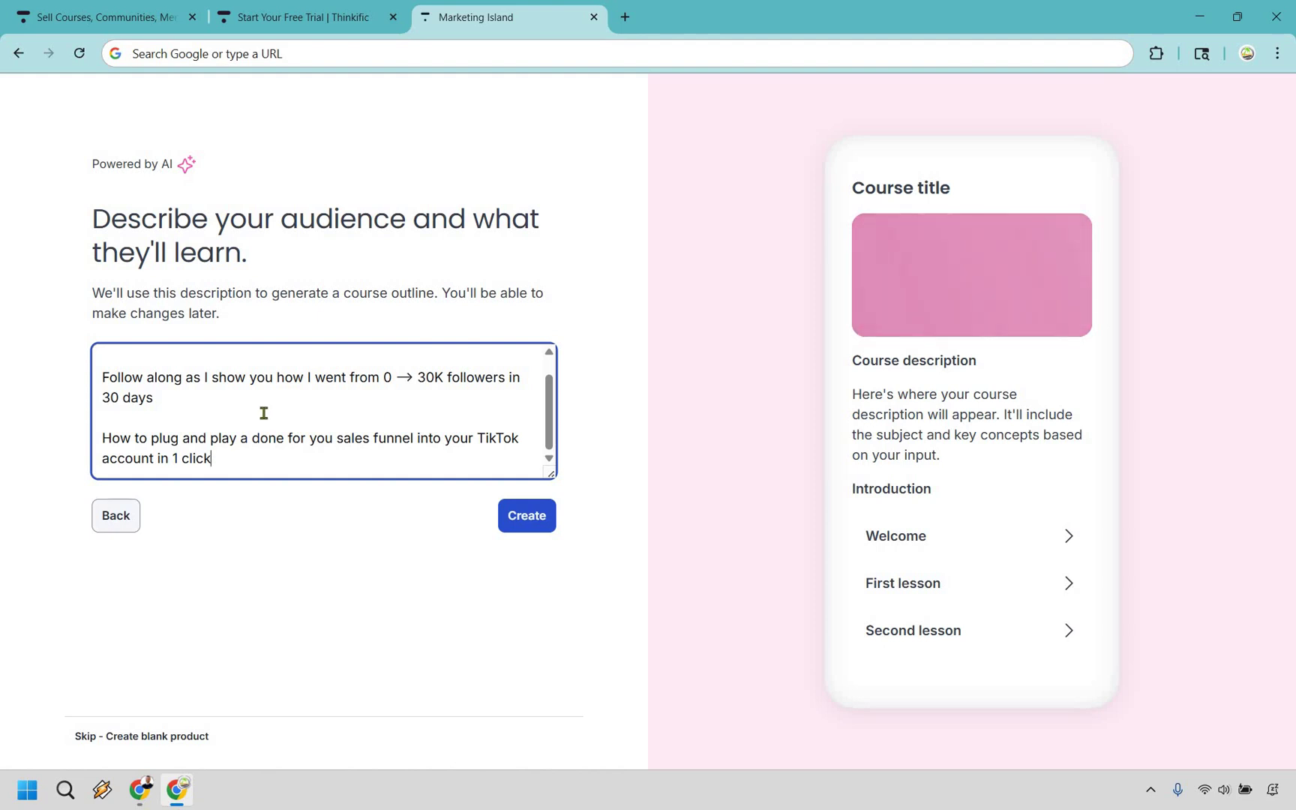
scroll(232, 371, up, 1)
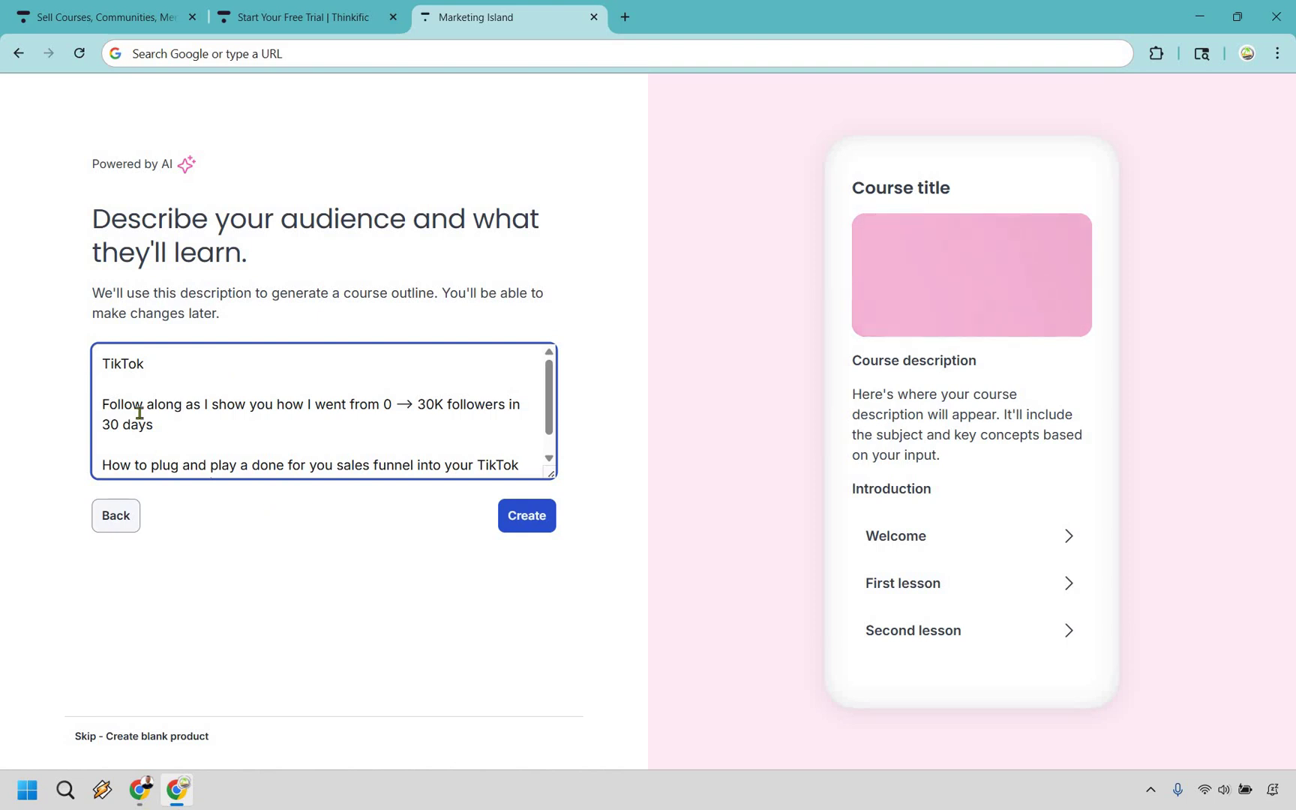
scroll(373, 369, down, 1)
scroll(331, 406, up, 1)
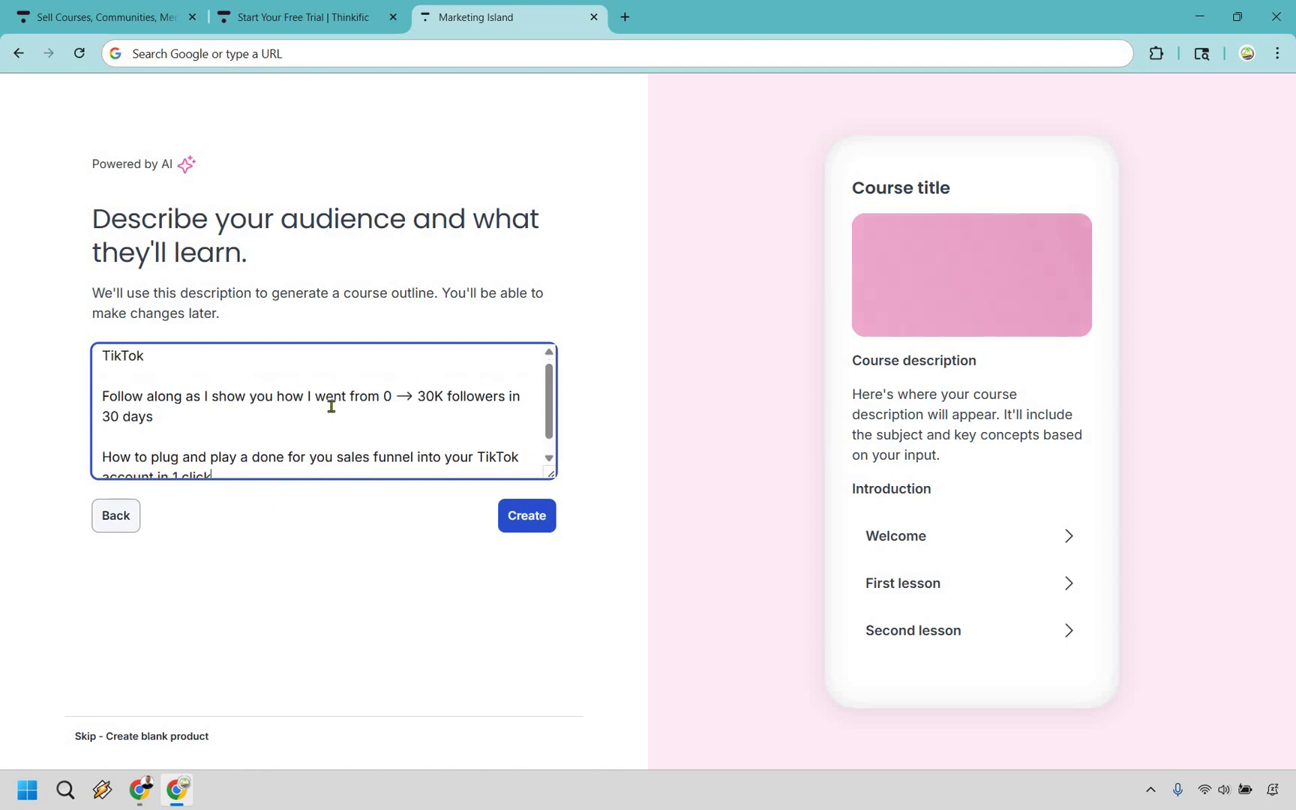
Replace the "TikTok" line with an audience description: individuals learning social media marketing who want views, subscribers, leads and sales for their online business
double_click(107, 365)
key(BackSpace)
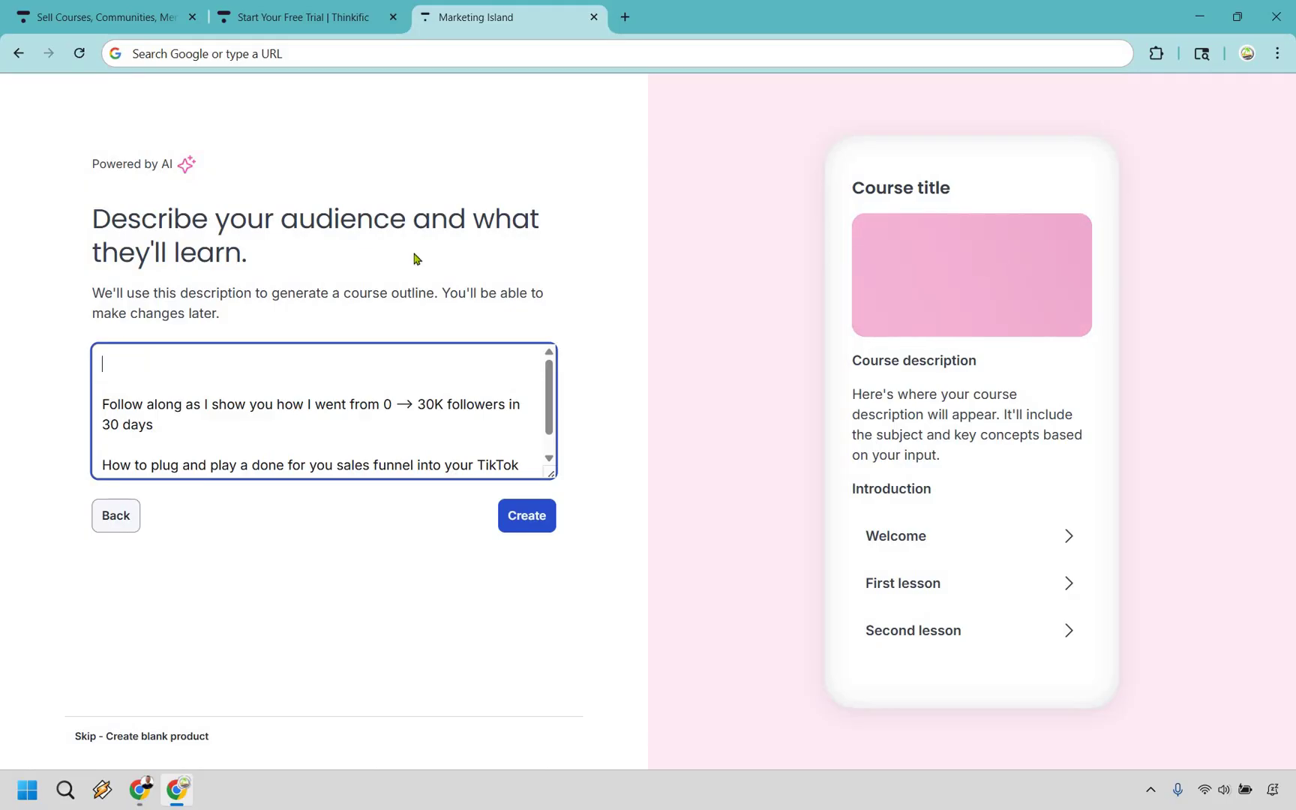
text(M)
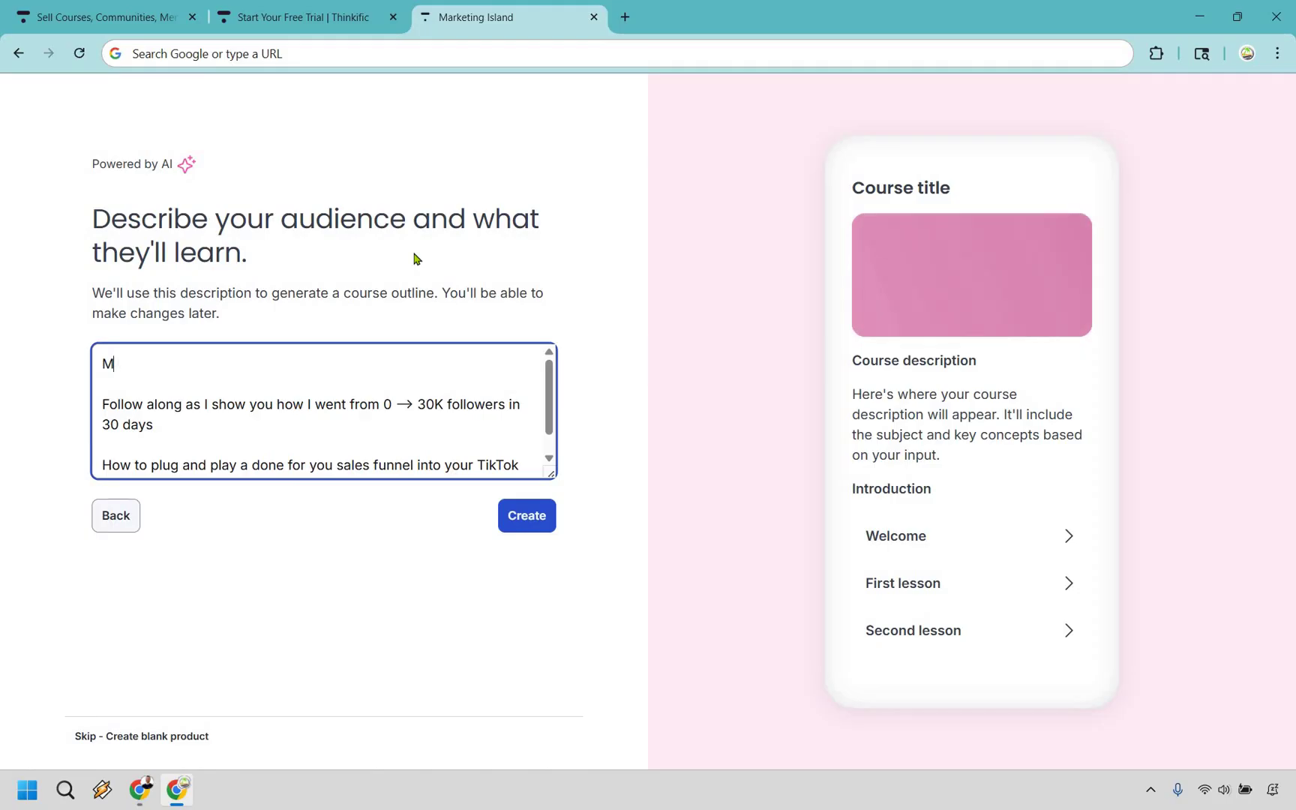
text(y audience is going to be individuals who want to learn how to use social media for marketing purposes. They want to gain views and subscribers, while also generated leads and sales for their online business.)
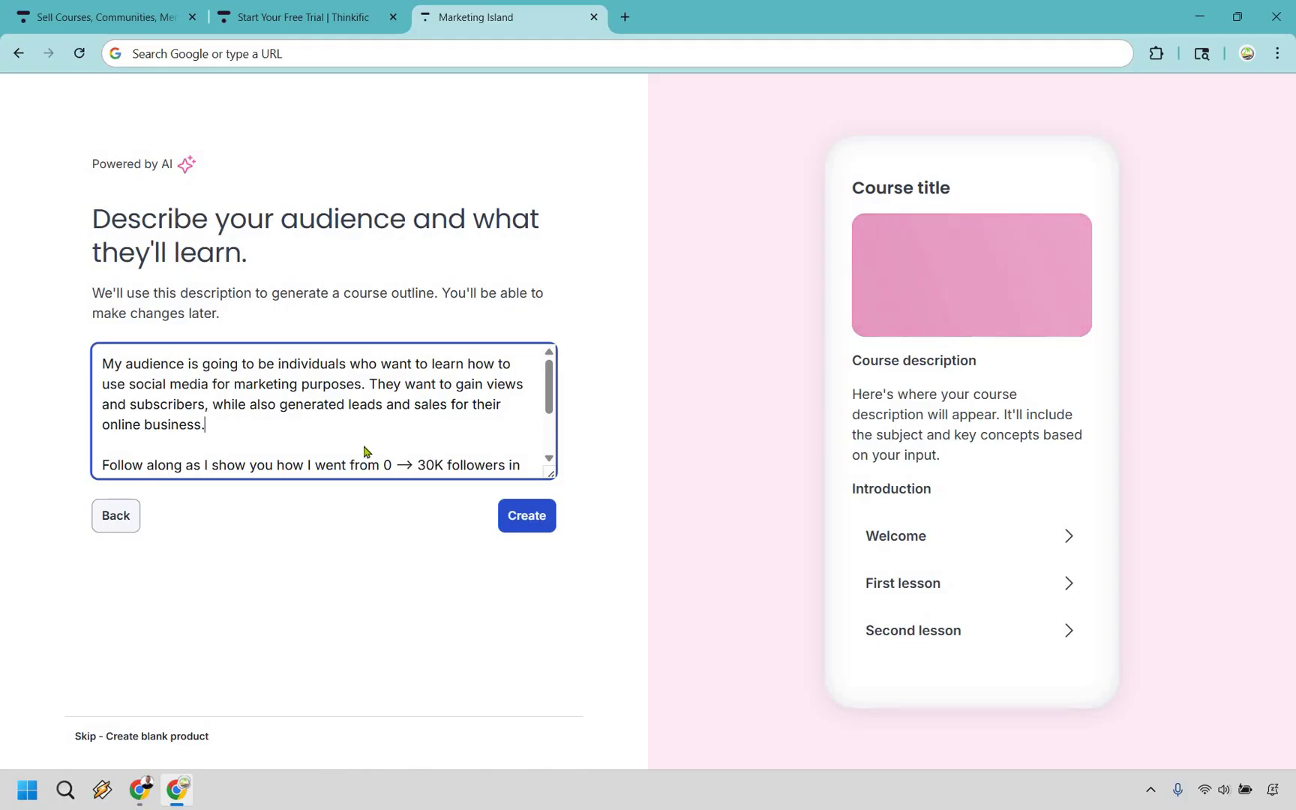
Correct "generated" to "generating" in the audience paragraph of the course description
key(BackSpace)
key(BackSpace)
text(ing)
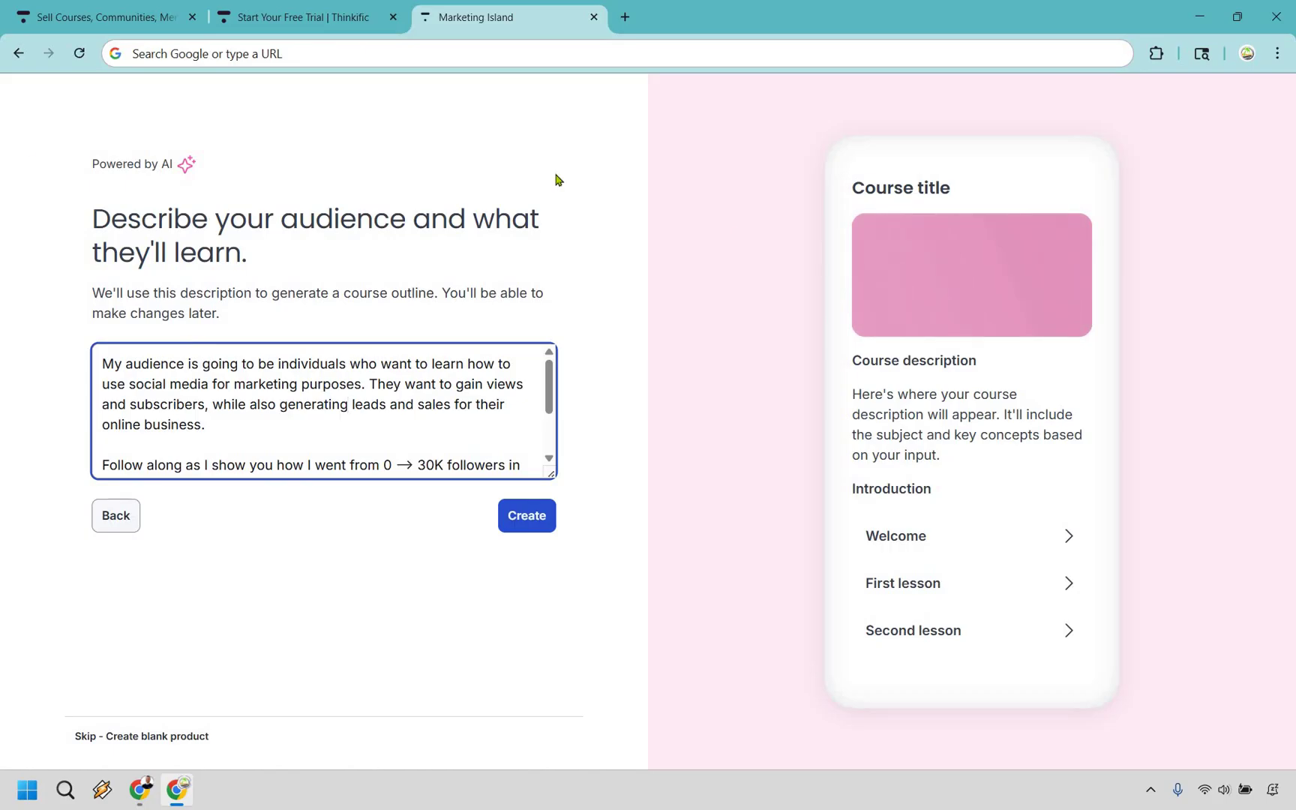
Append "on TikTok" to the end of the paragraph about going from 0 to 30K followers in 30 days
scroll(246, 405, down, 2)
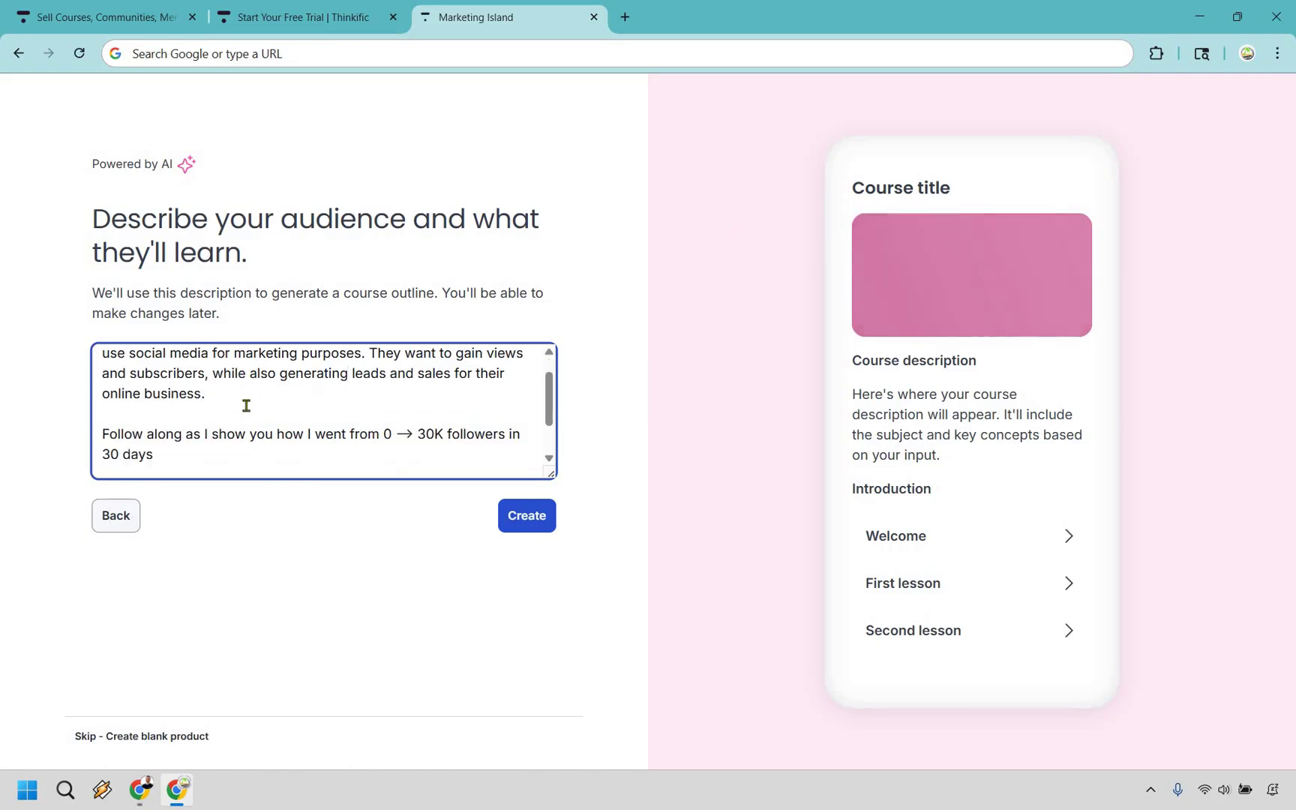
scroll(221, 421, up, 2)
scroll(219, 401, down, 2)
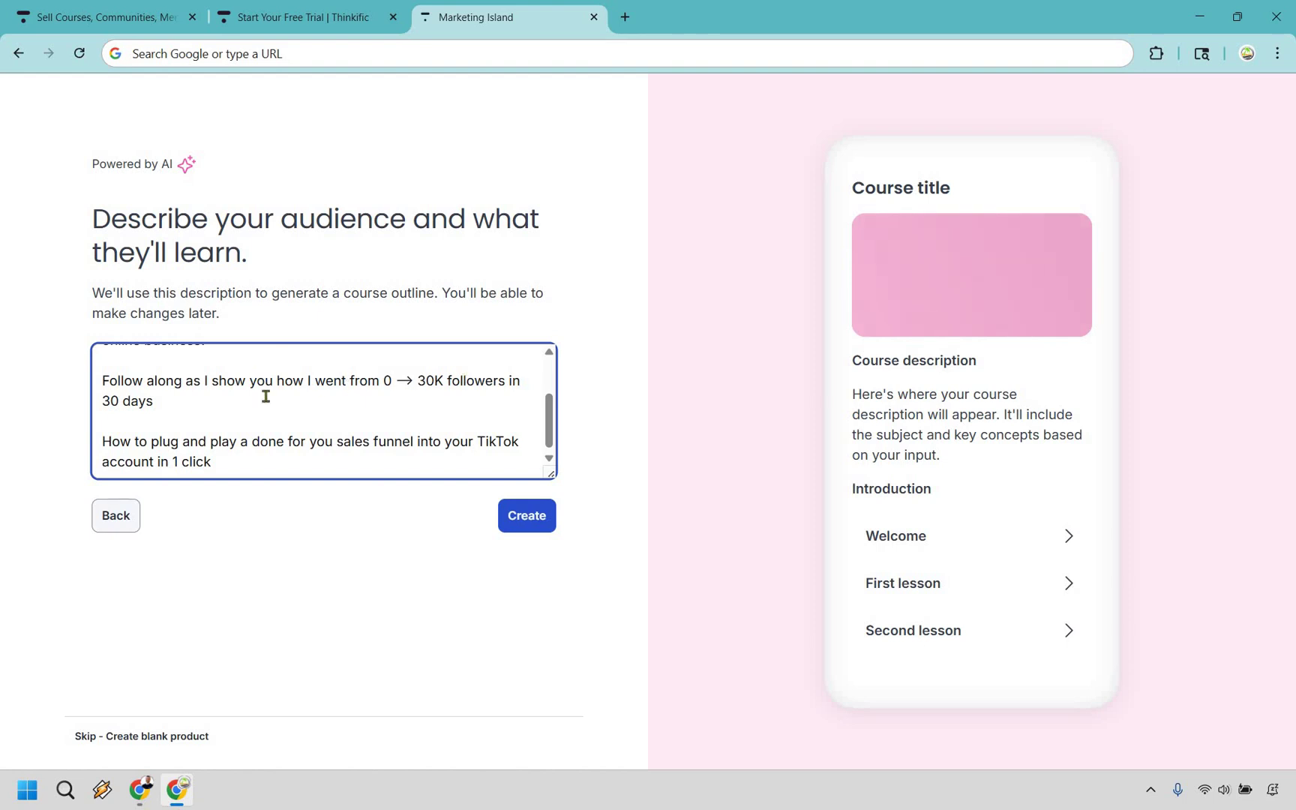
text(on TikTok)
Add a paragraph below the followers paragraph: "How to get started with your TikTok account, even if you're brand new."
key(Return)
key(Return)
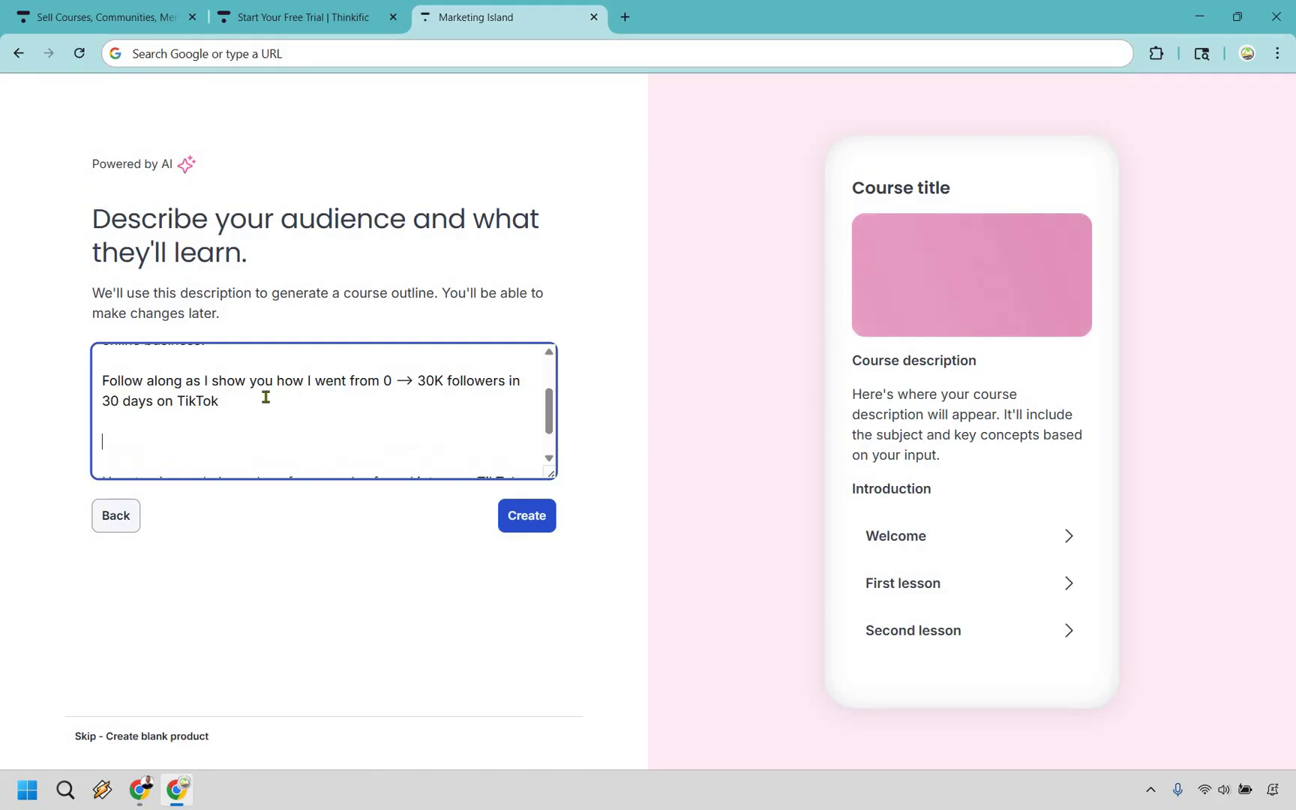
text(How to get starte)
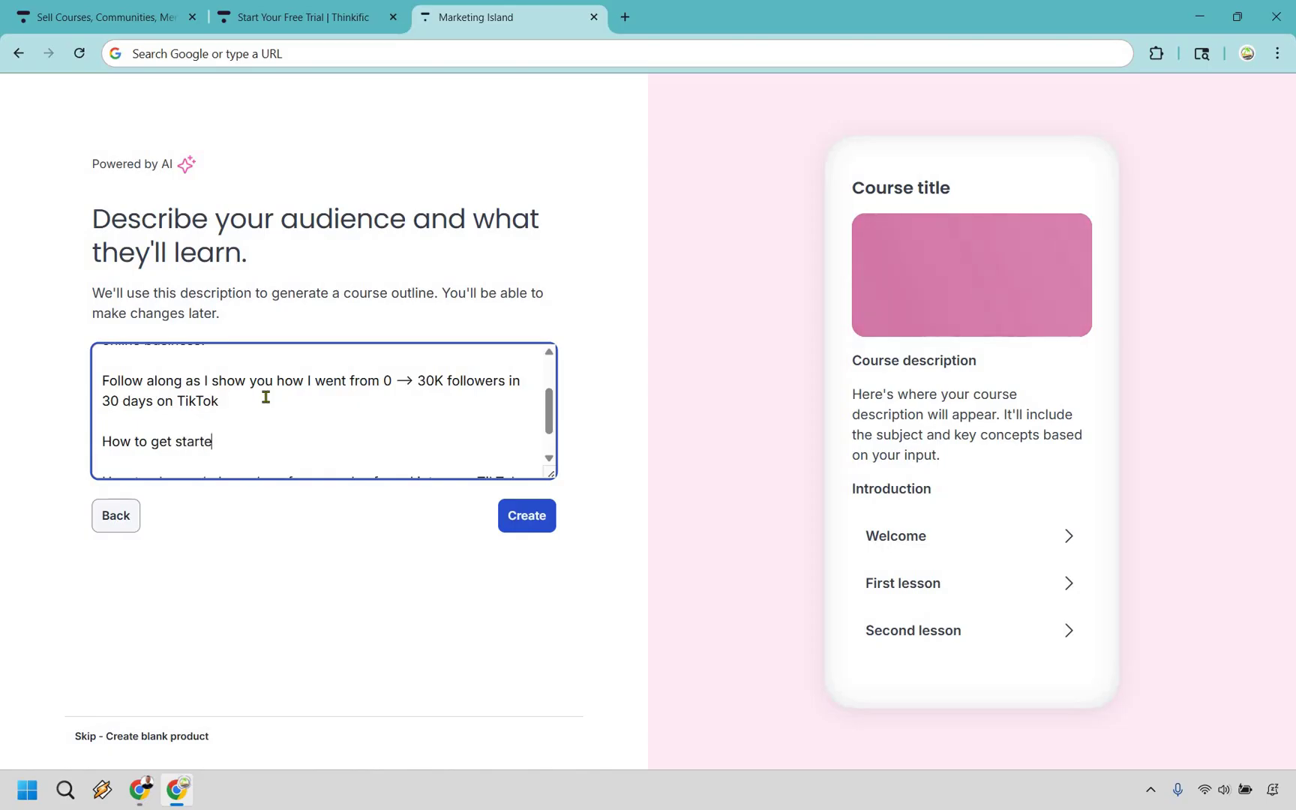
text(d with your )
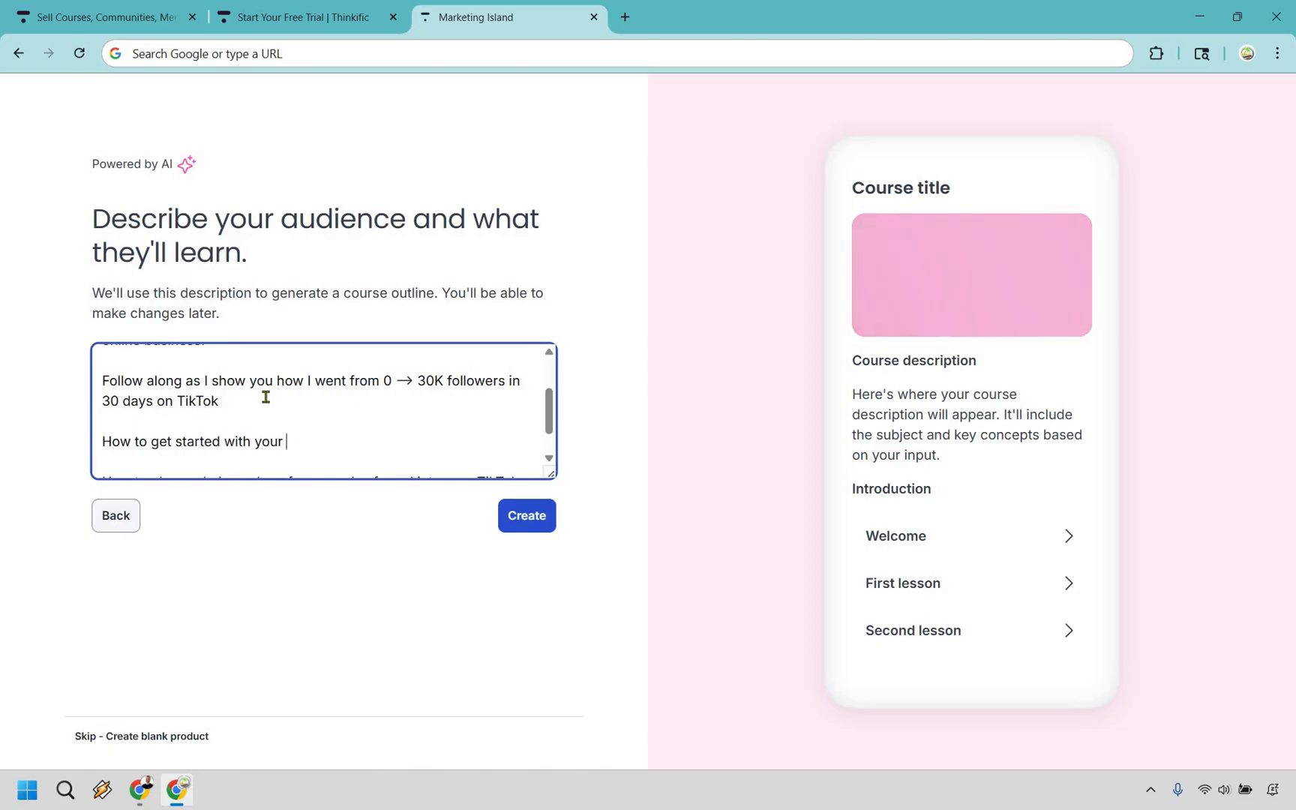
text(TikTok account, )
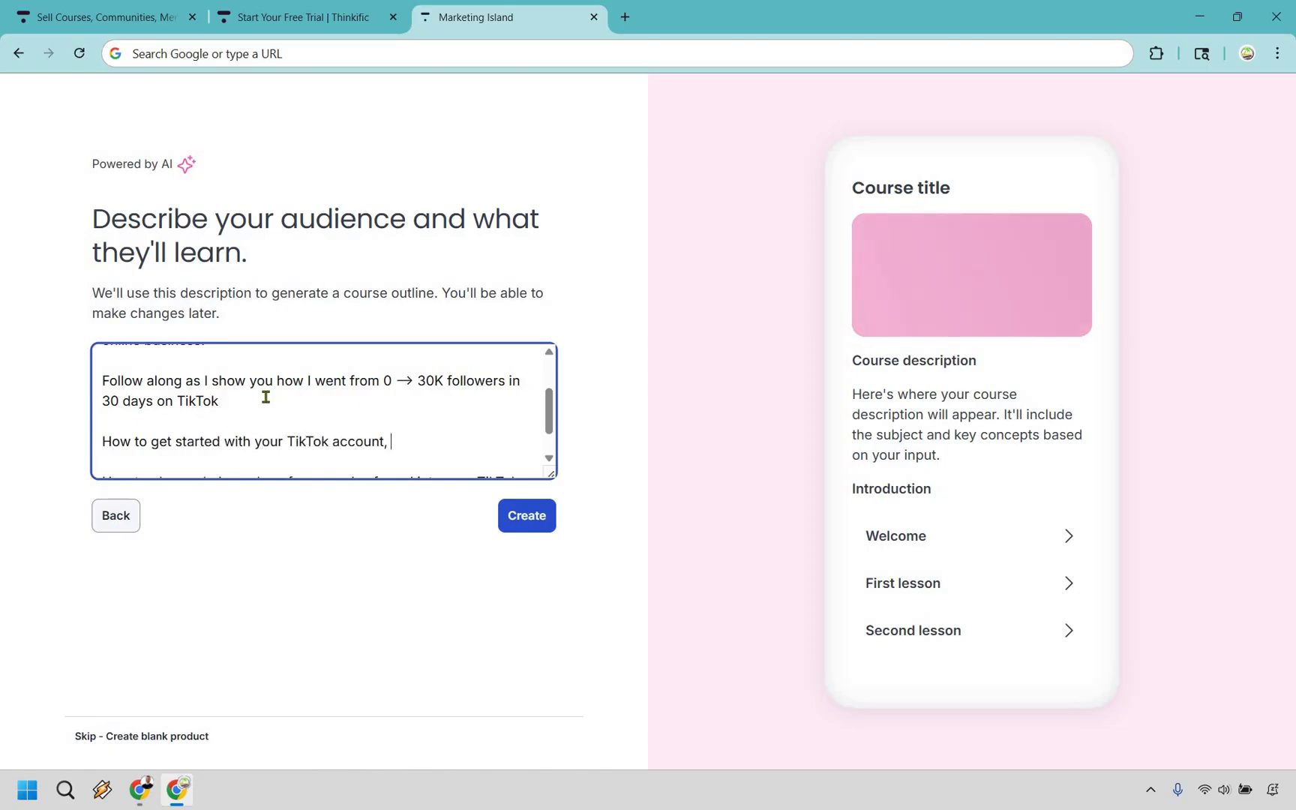
text(even if you're br)
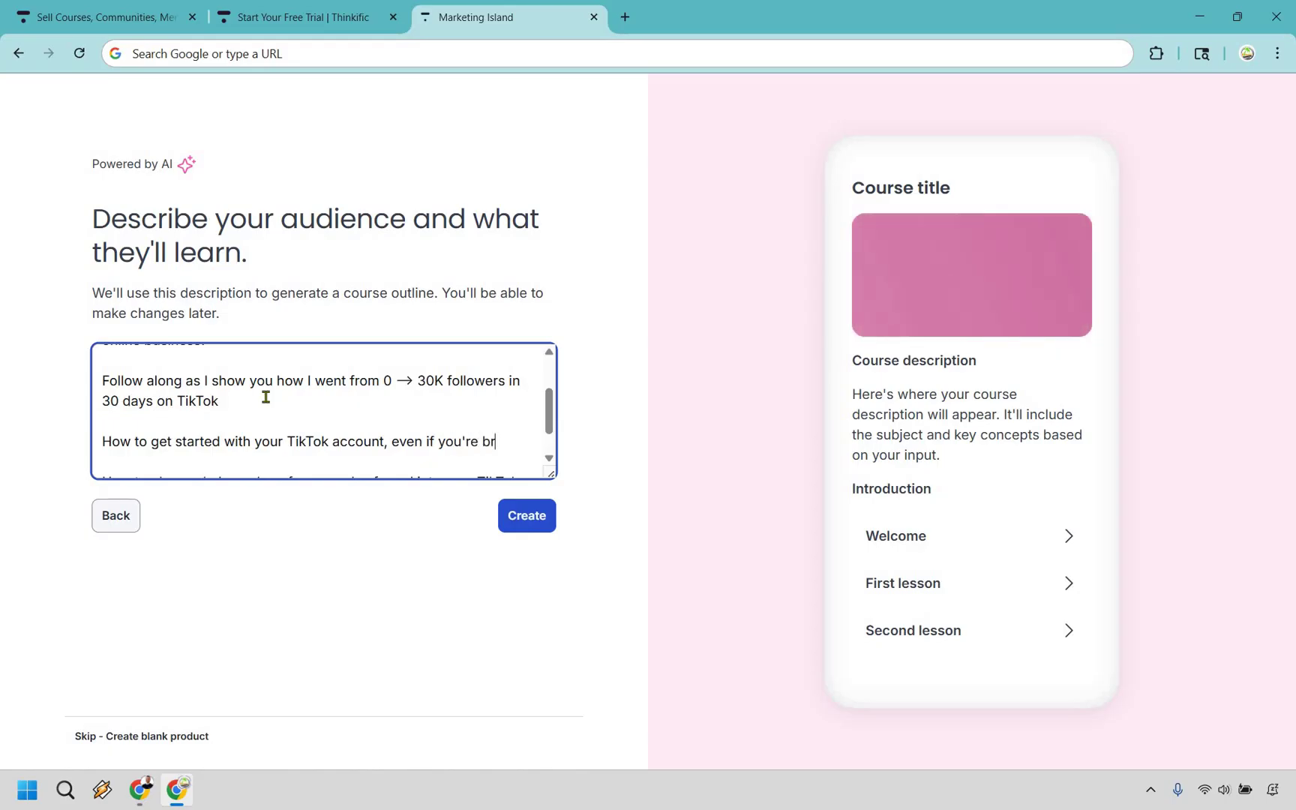
text(and new.)
Add a paragraph before the sales funnel text: "How to research some of the hottest videos in order to maximize your views."
key(Return)
key(Return)
text(How )
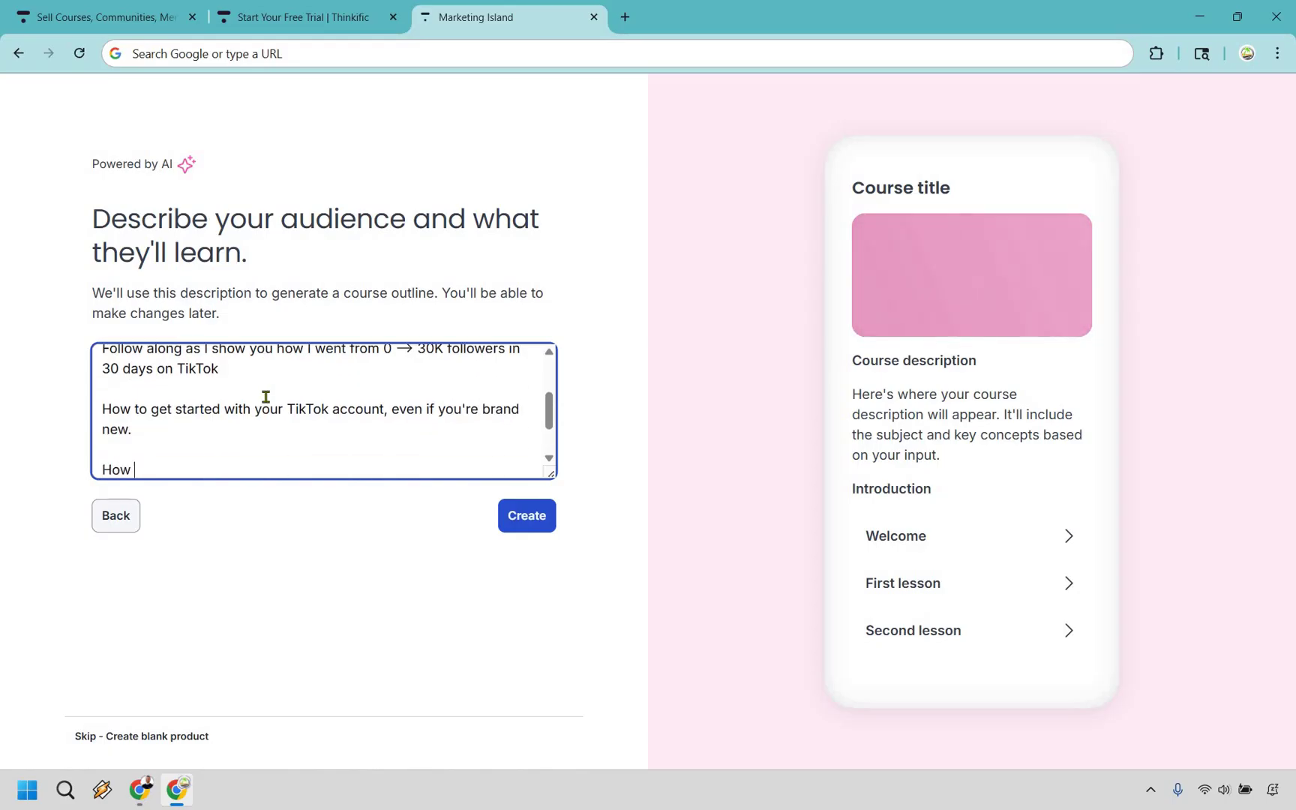
text(to r)
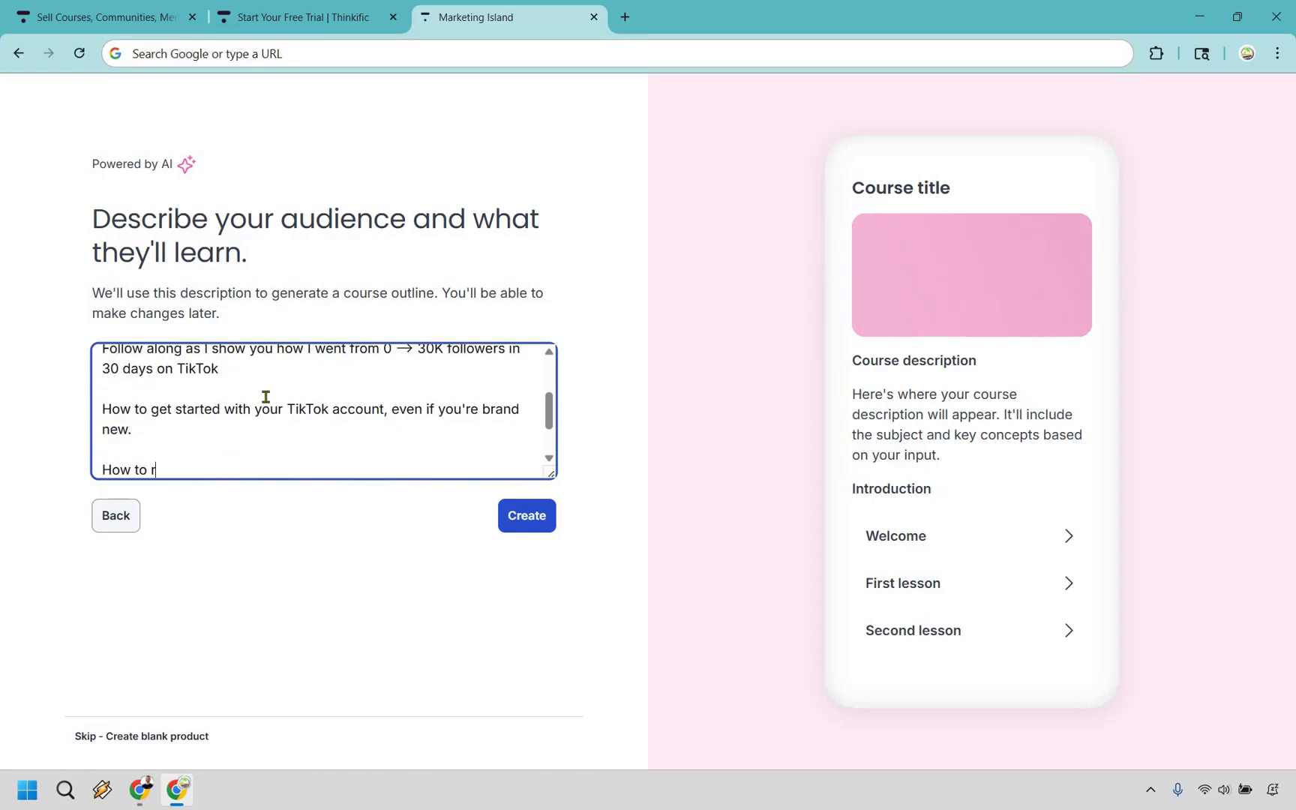
text(esearch some of the h)
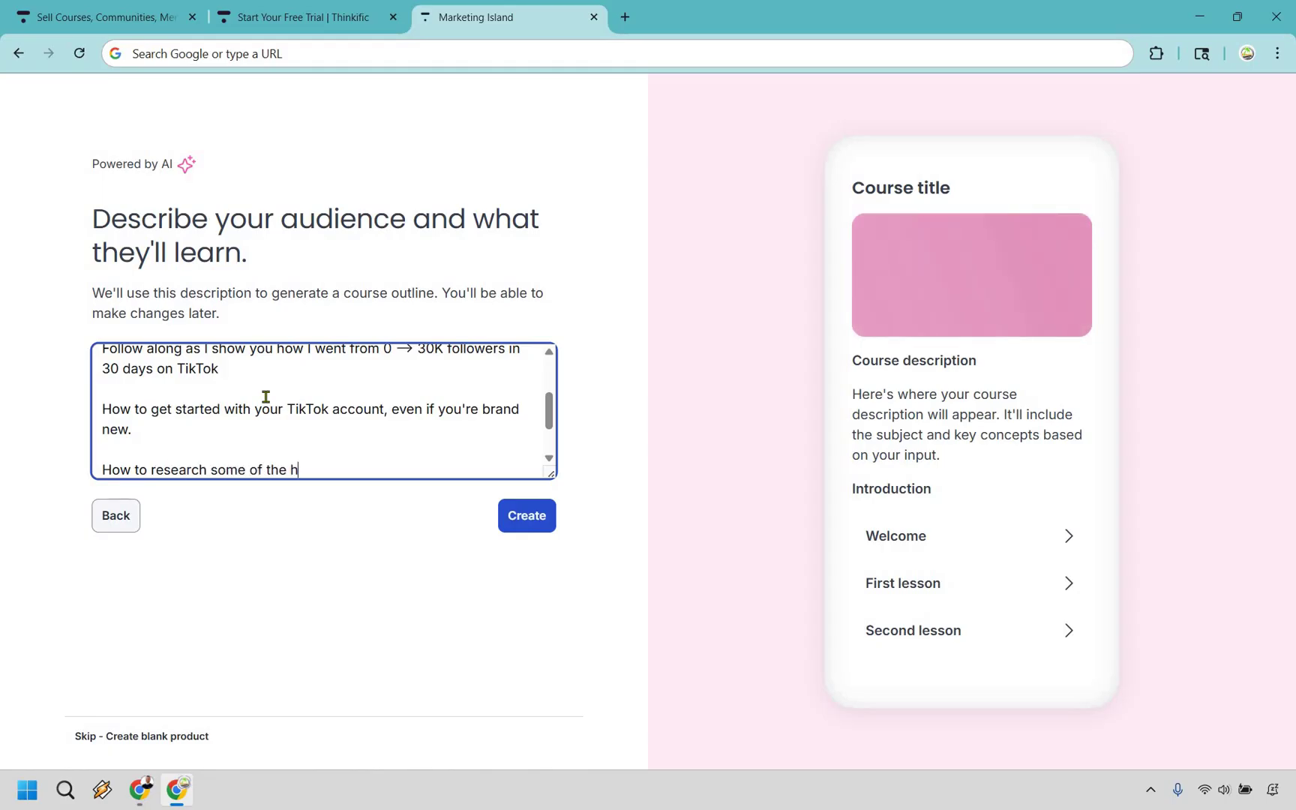
text(ottest videos )
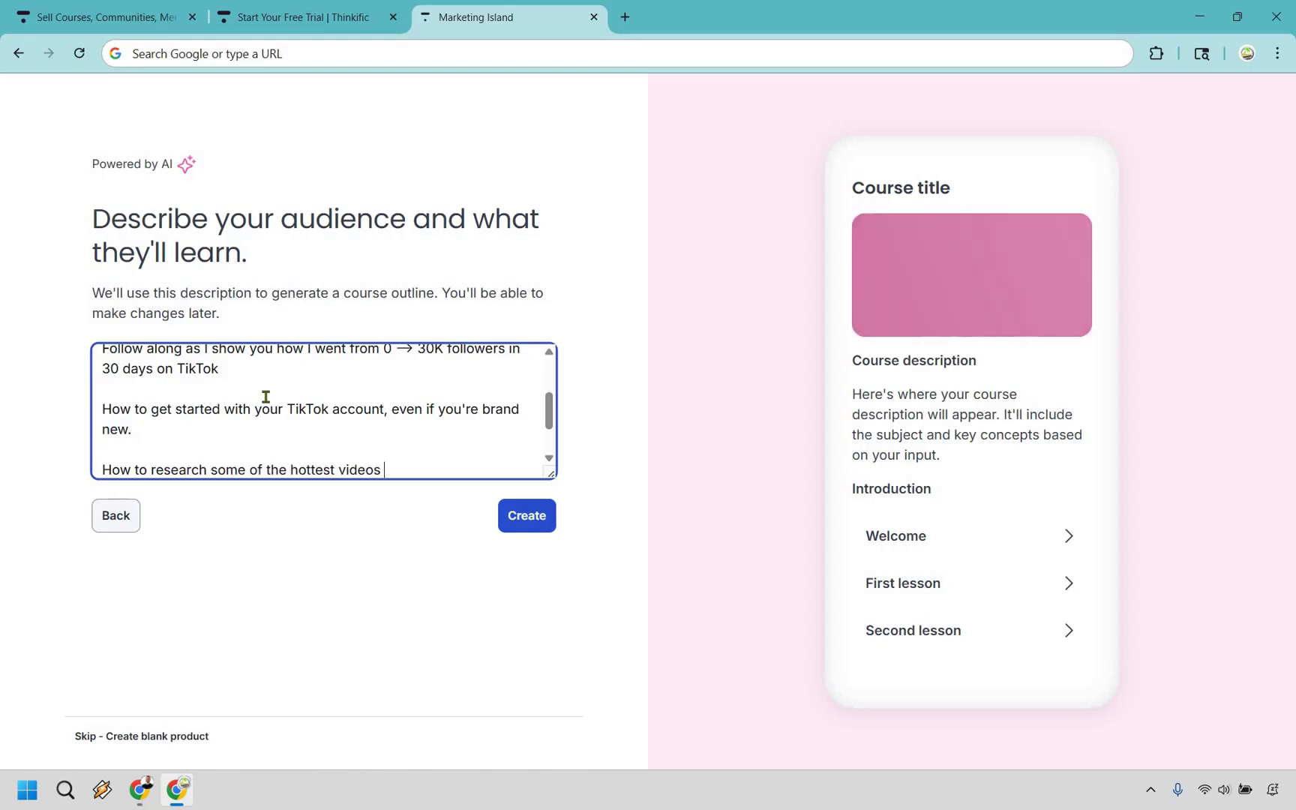
text(in order to m)
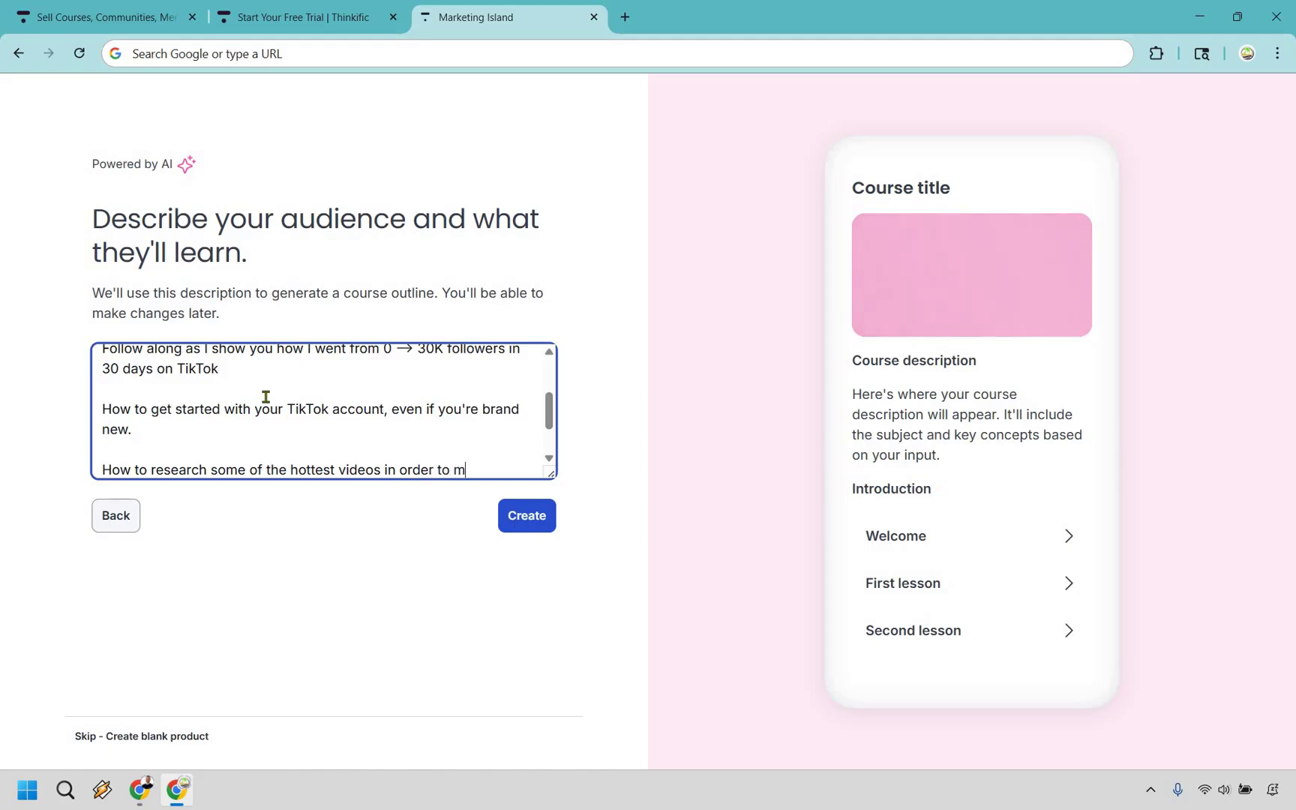
text(aximize your vid)
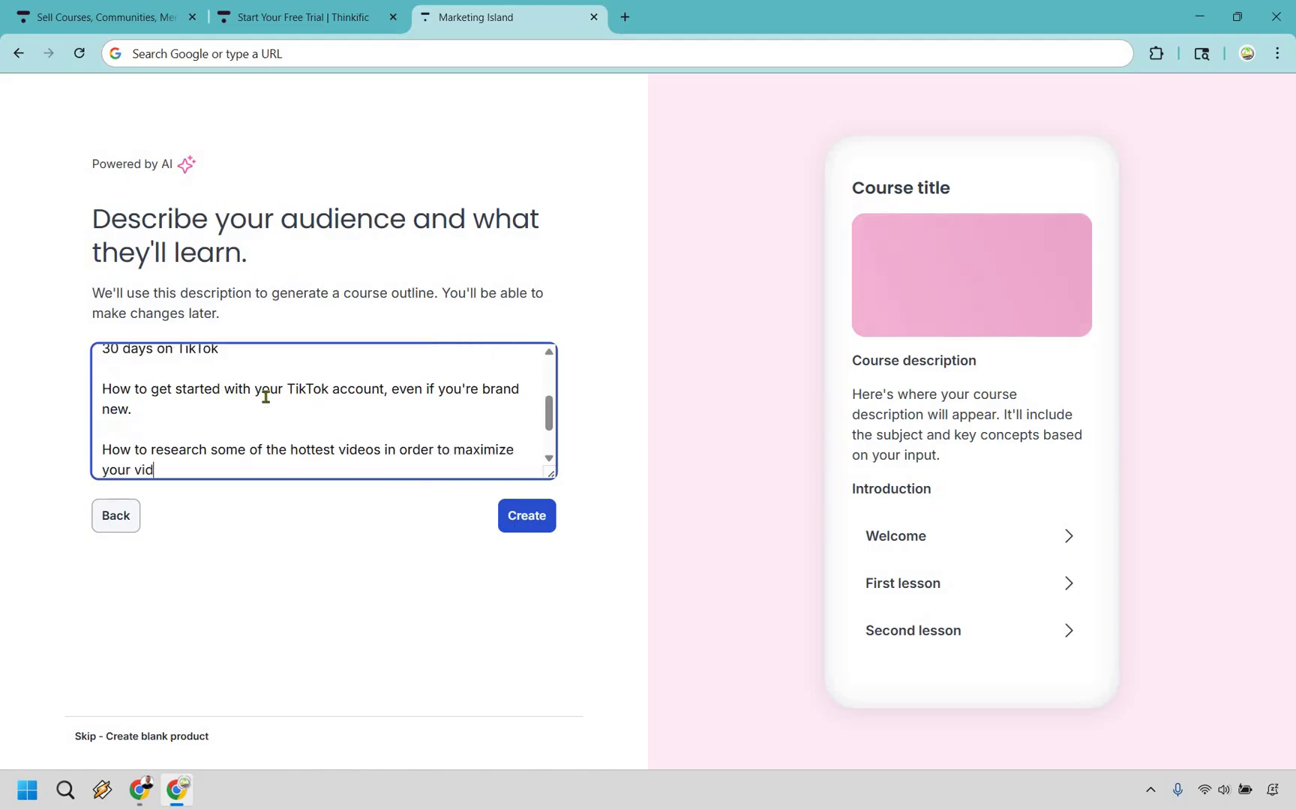
text(ws.)
key(Return)
key(Return)
text(How to plug and play a done for you sales funnel into your TikTok account in 1 click)
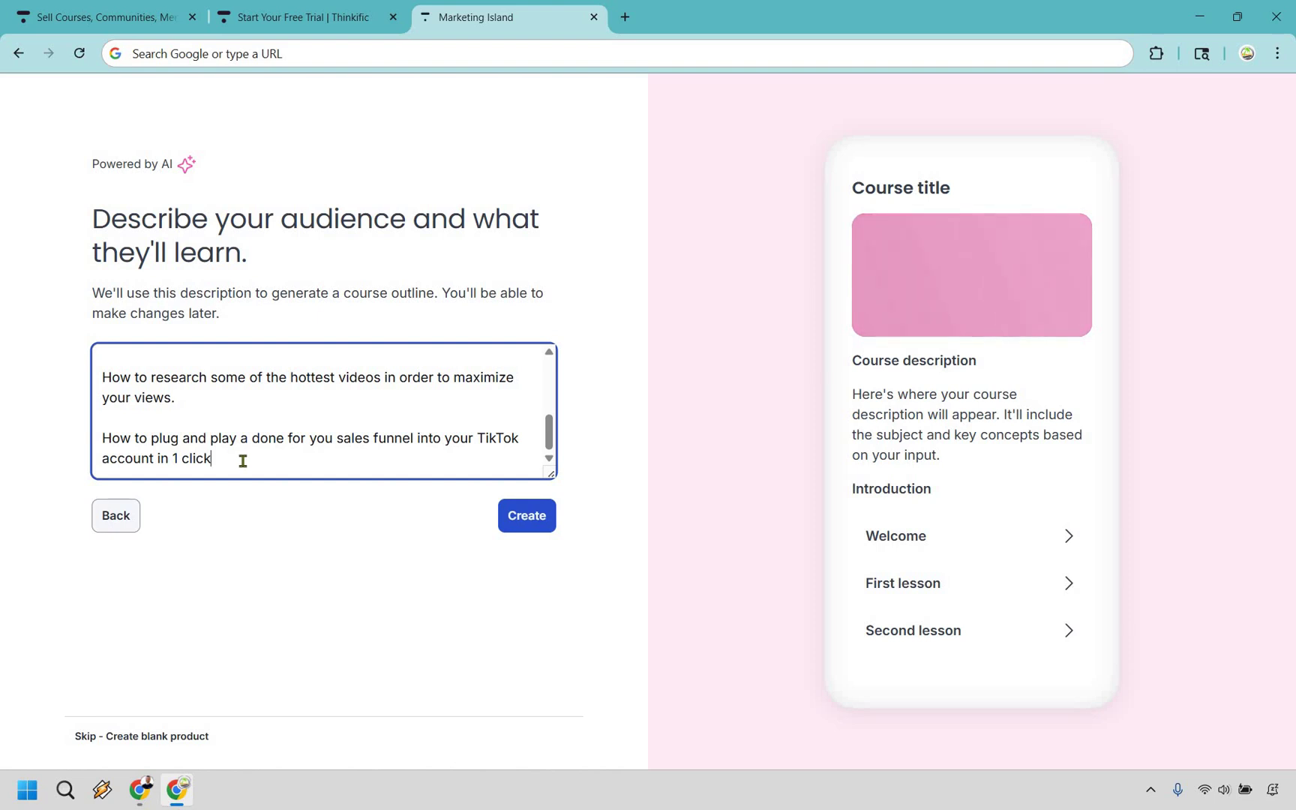
Add the paragraph "Learn email marketing automation." after the sales funnel text, followed by a blank line
key(Return)
key(Return)
text(Learn email marketing automation.)
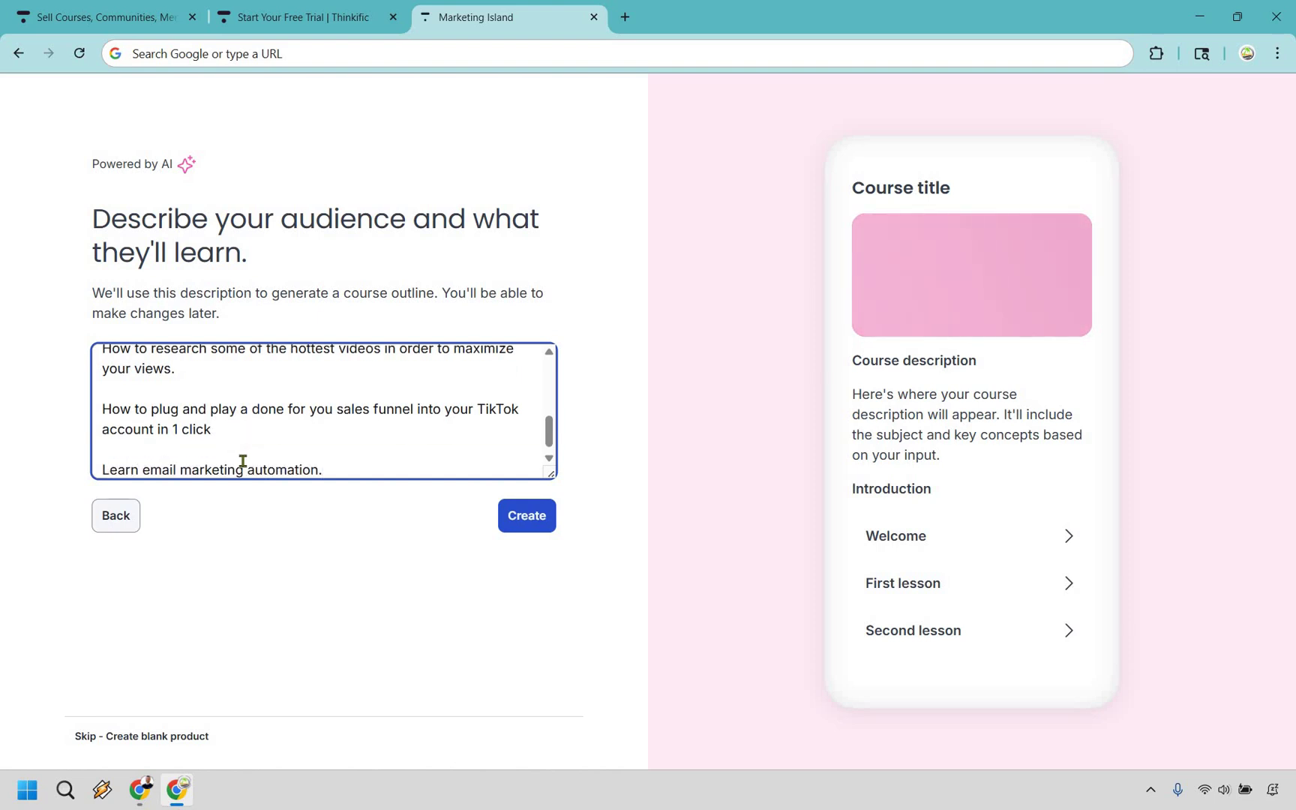
key(Return)
key(Return)
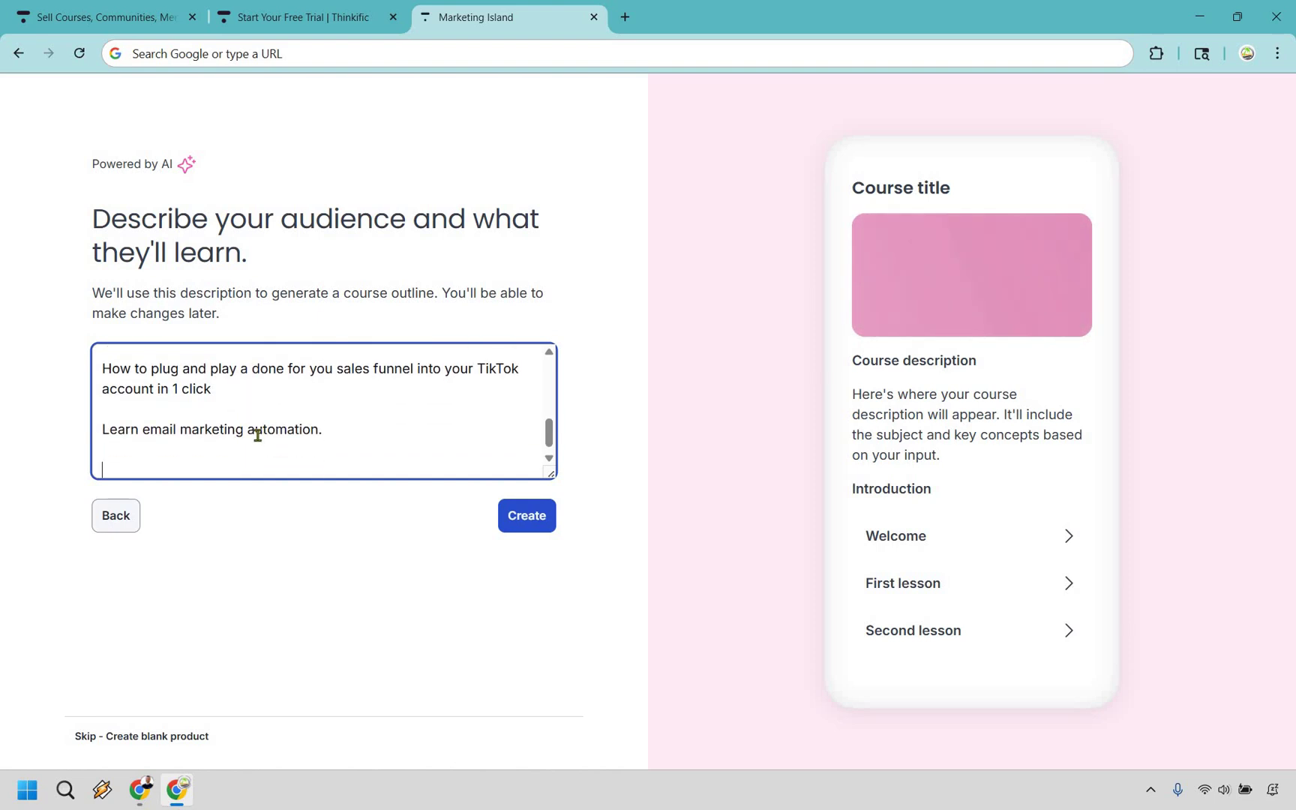
Review the whole description and add the line "A --> Z" at its end
scroll(257, 434, up, 5)
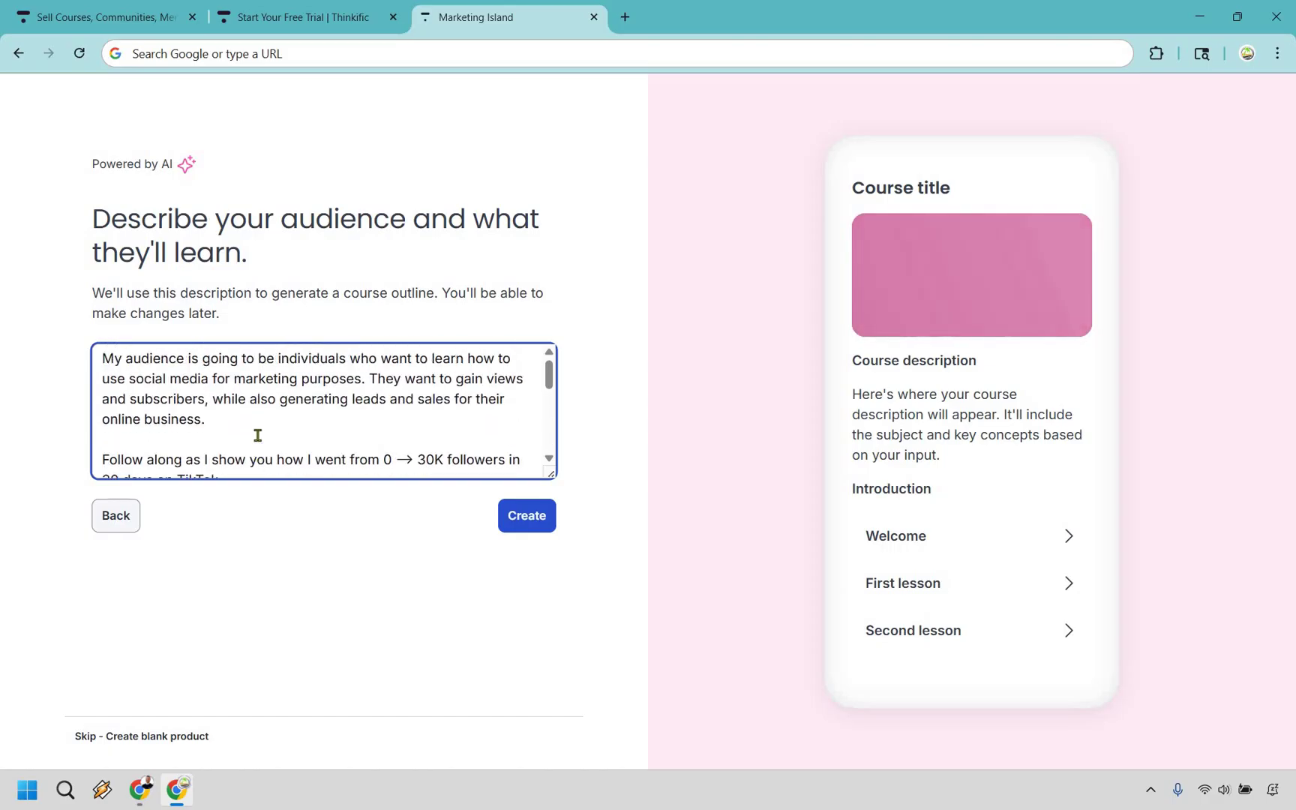
scroll(253, 455, down, 5)
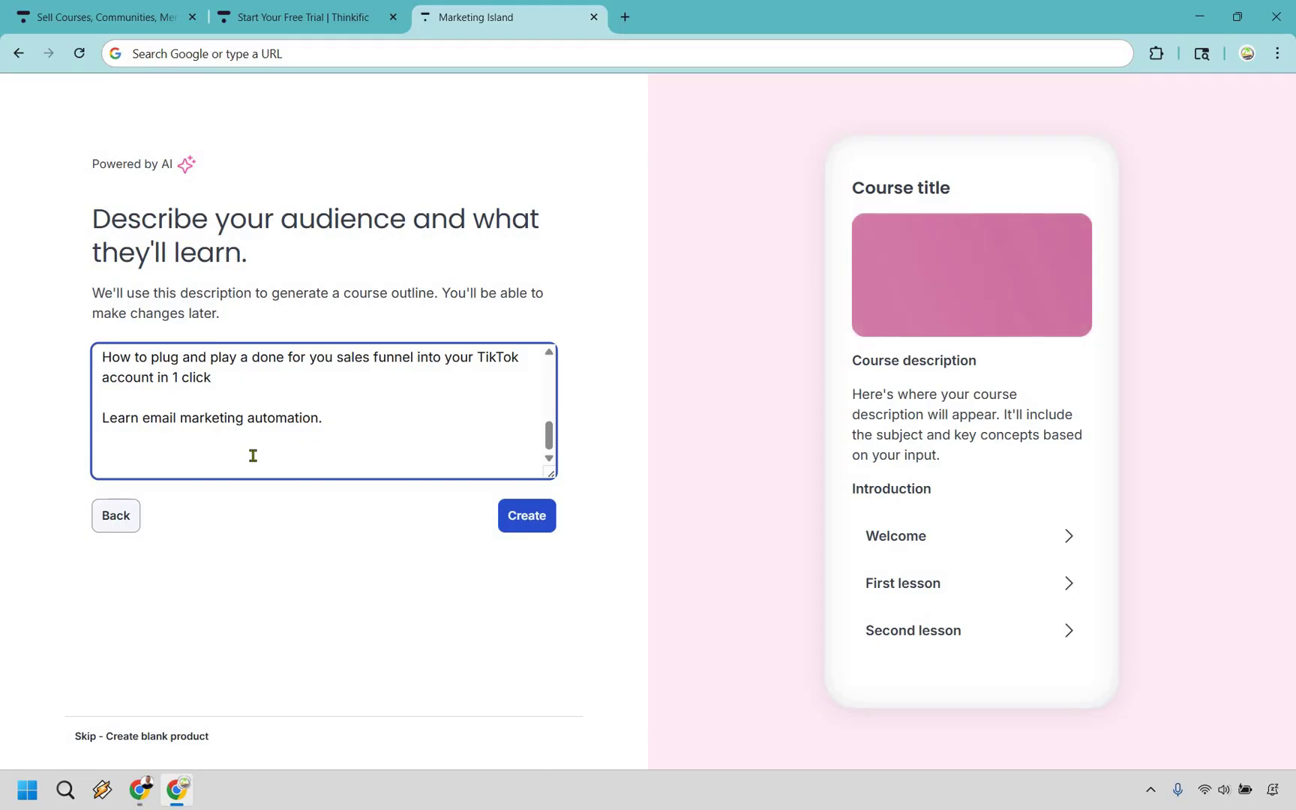
text(A --)
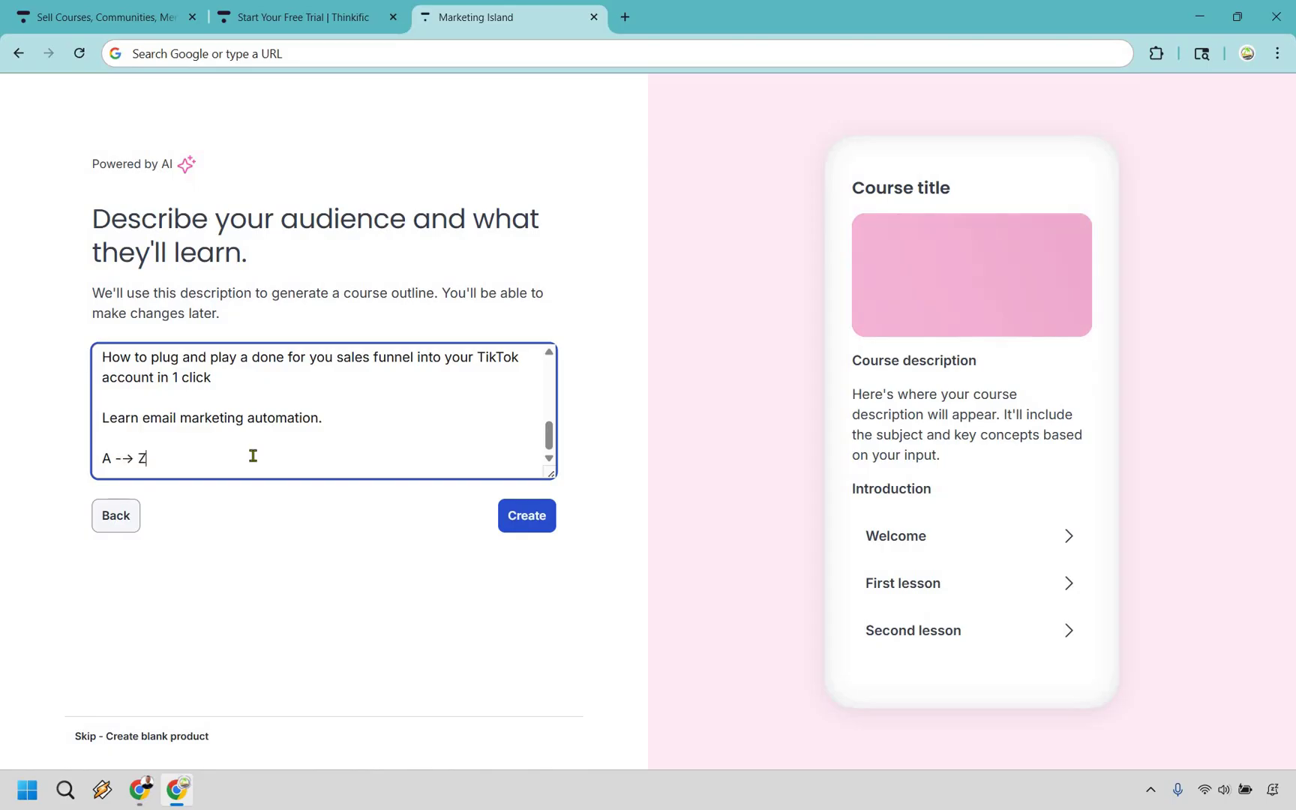
text(> Z)
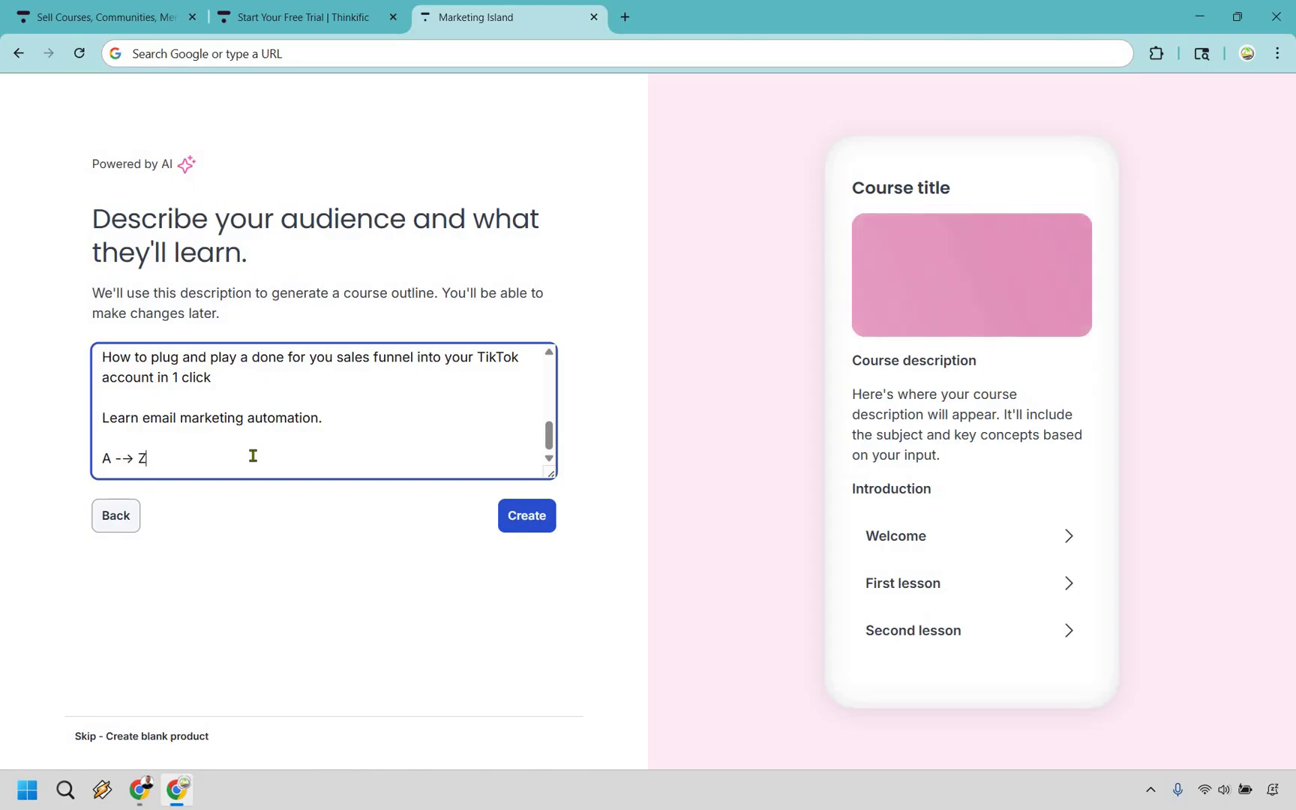
Add the line "A Creating TikTok account" below the "A --> Z" line, separated by a blank line
key(Return)
key(Return)
text(C)
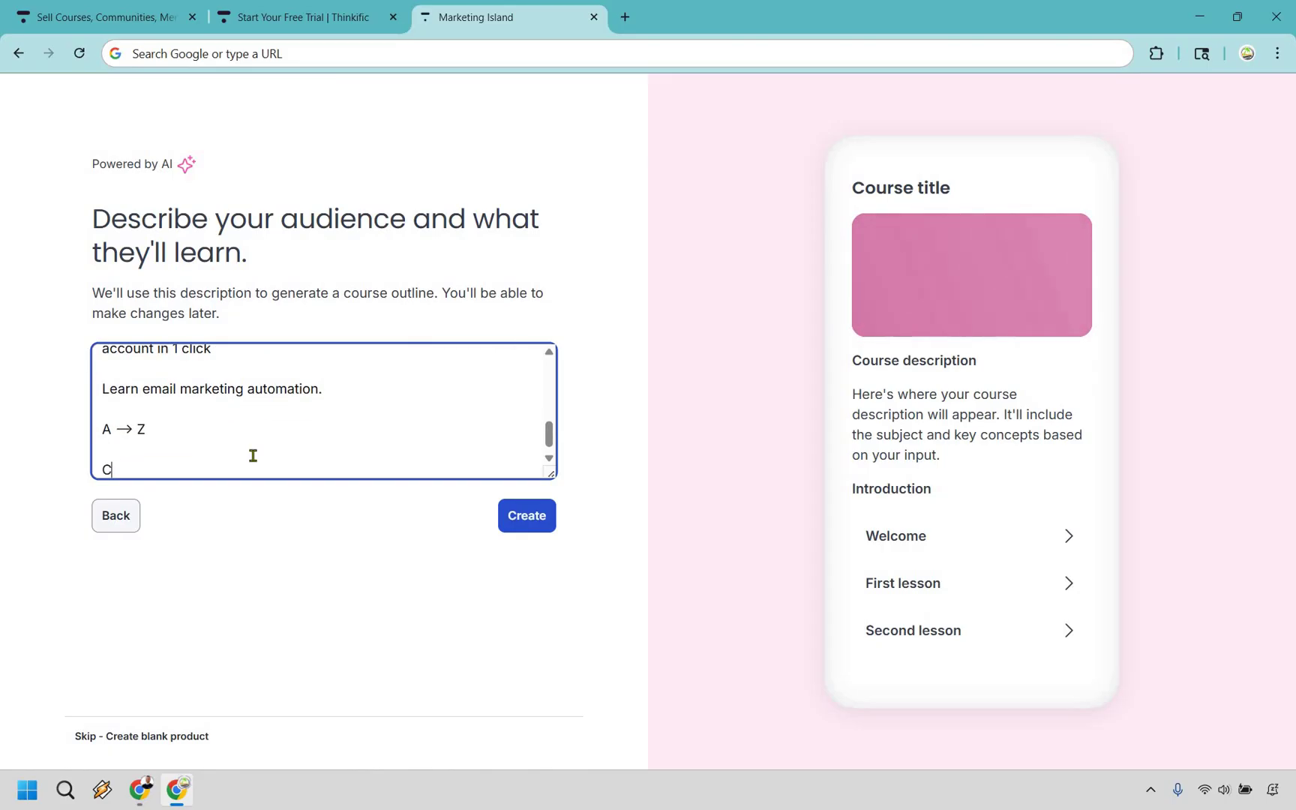
text(reating TikTok a)
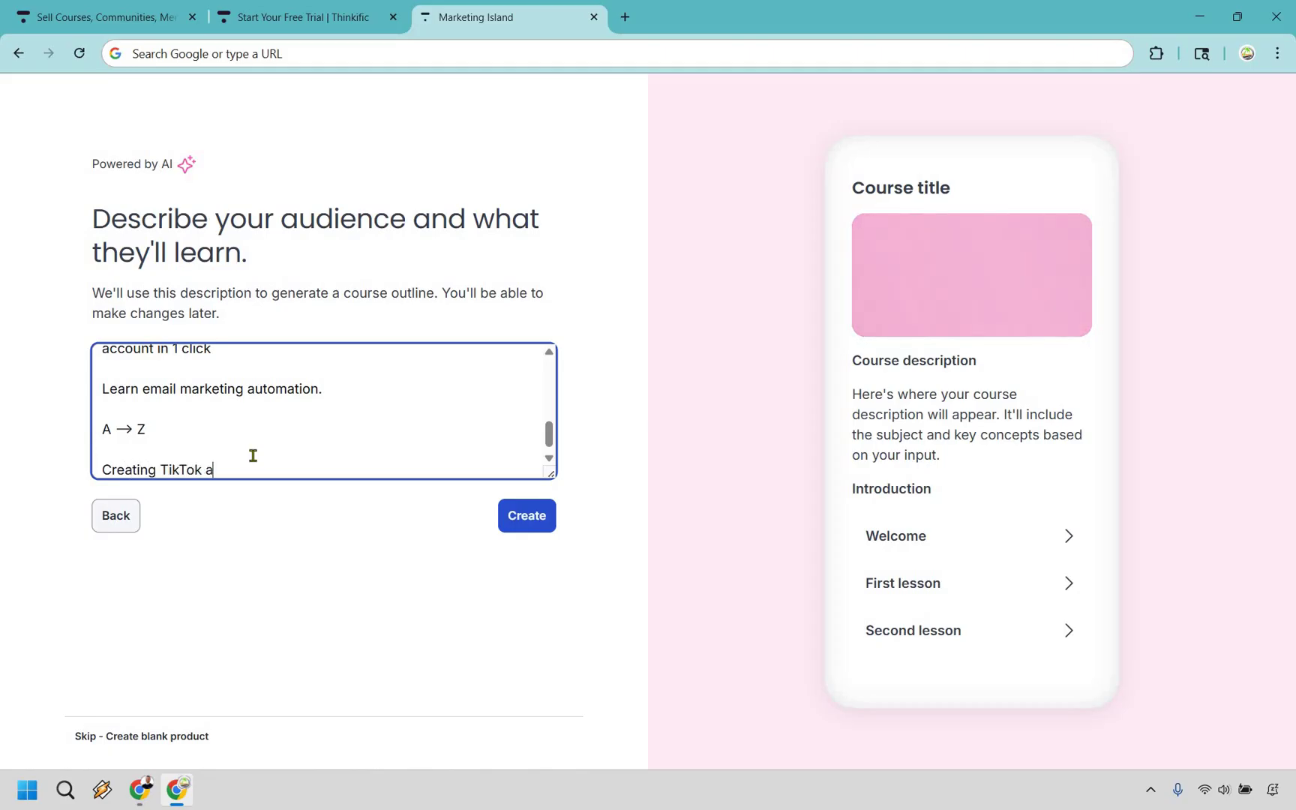
text(ccount)
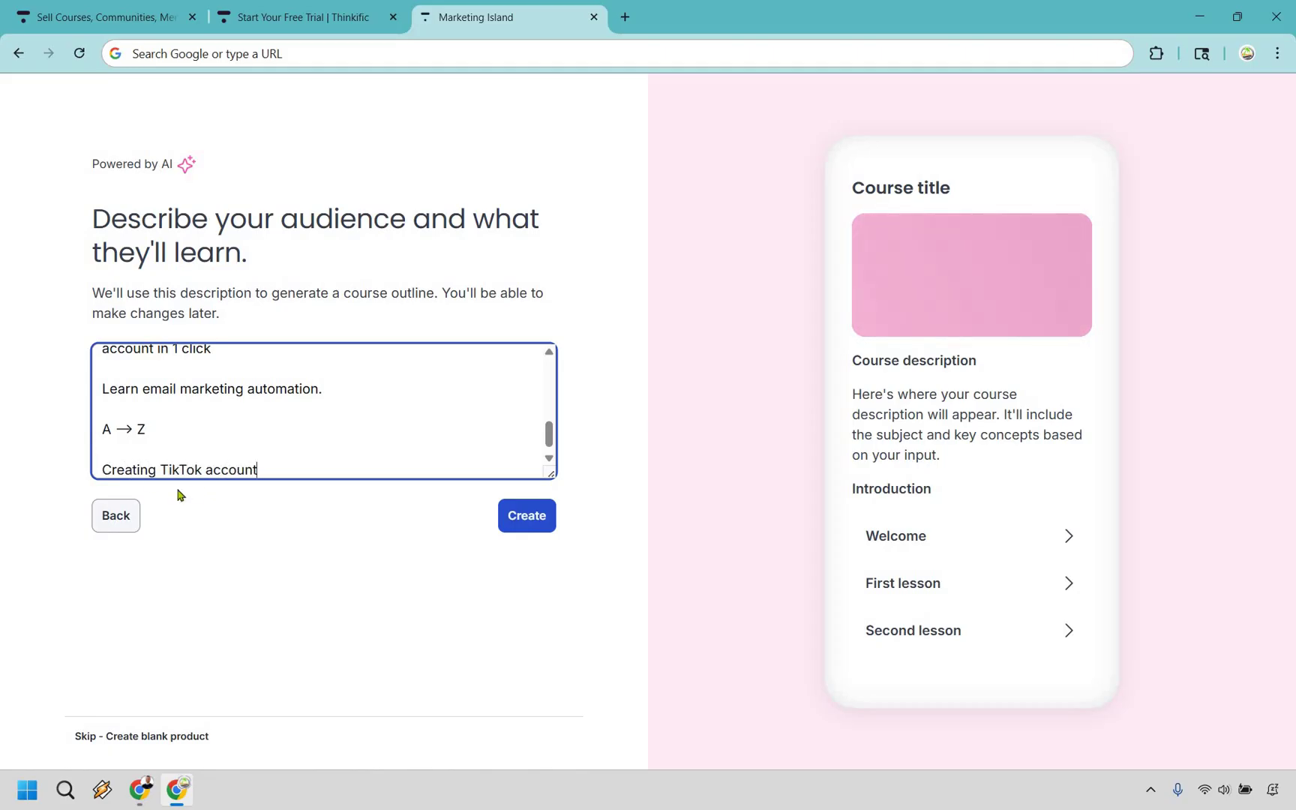
text(A)
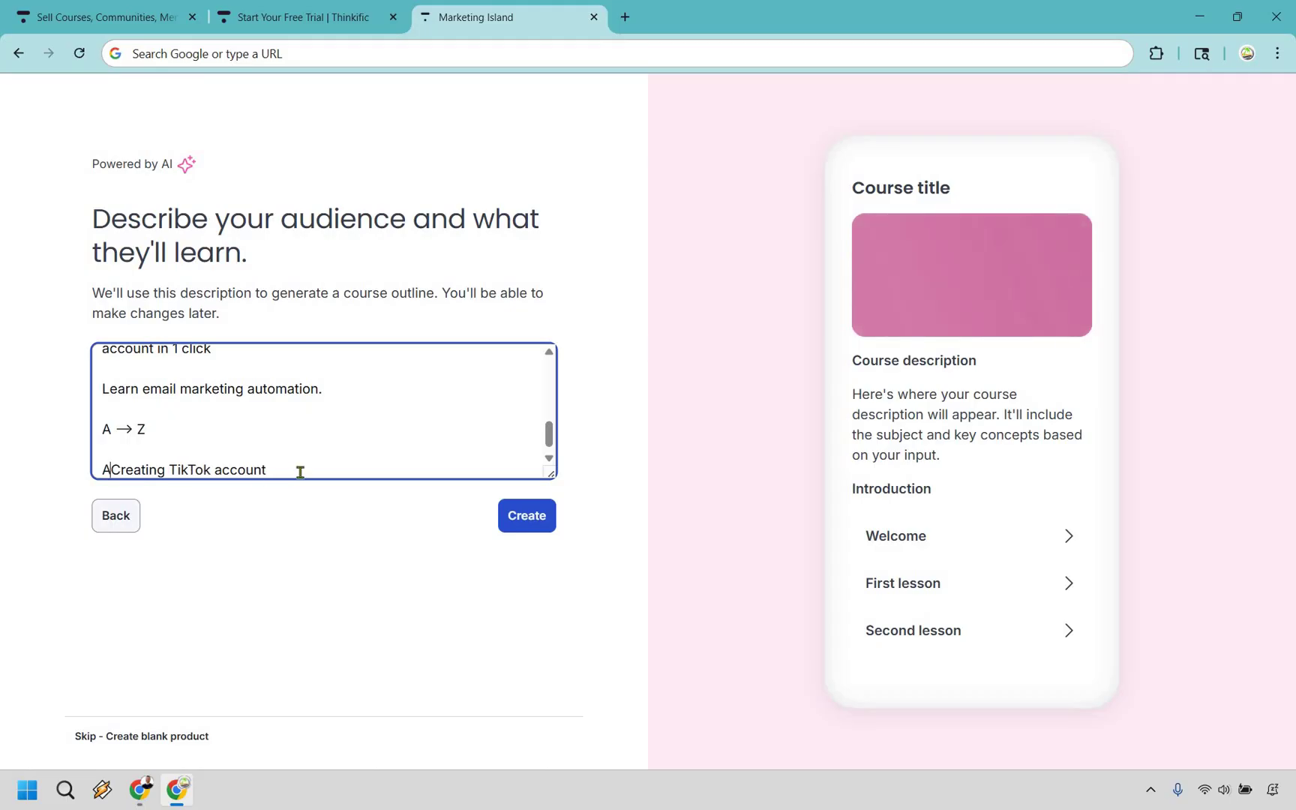
Add the line "Z 100,000 followers" directly below the "A Creating TikTok account" line
key(End)
key(Return)
text(Z)
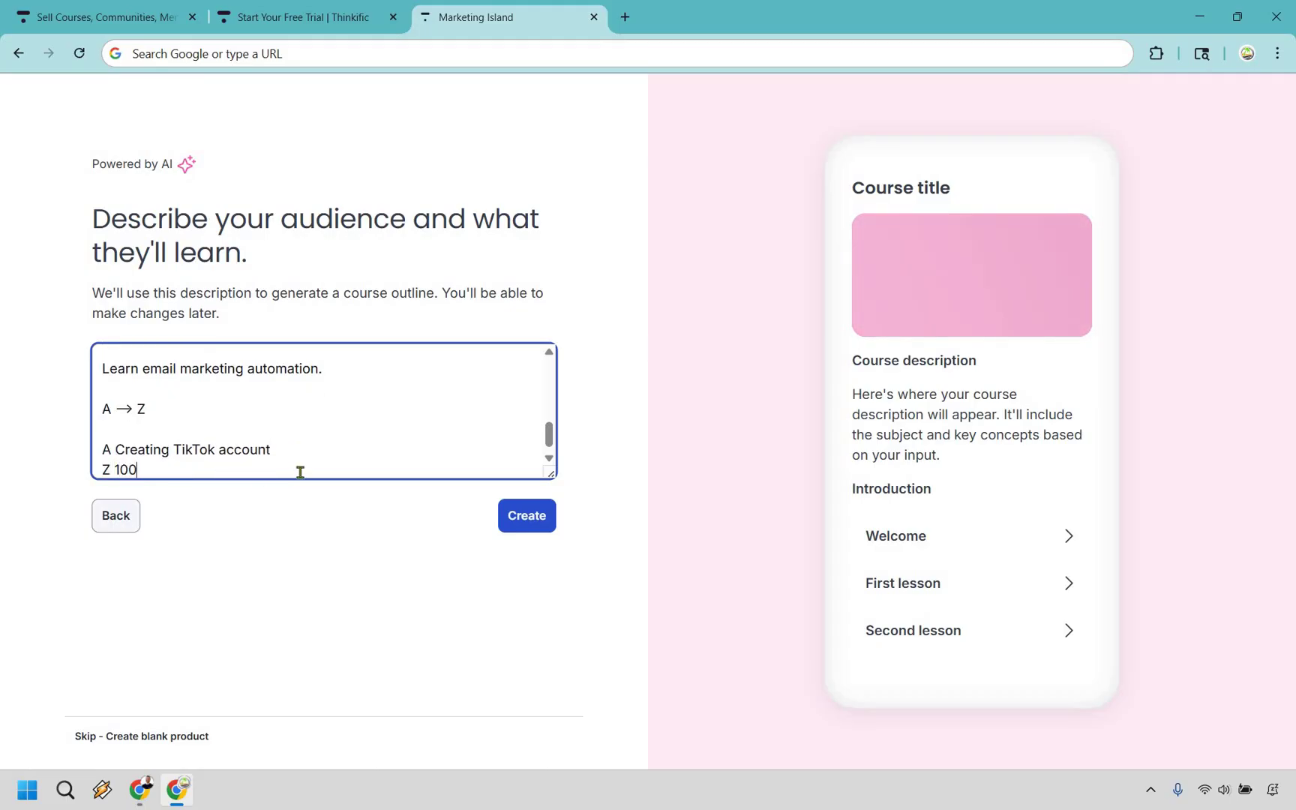
text( 100,0)
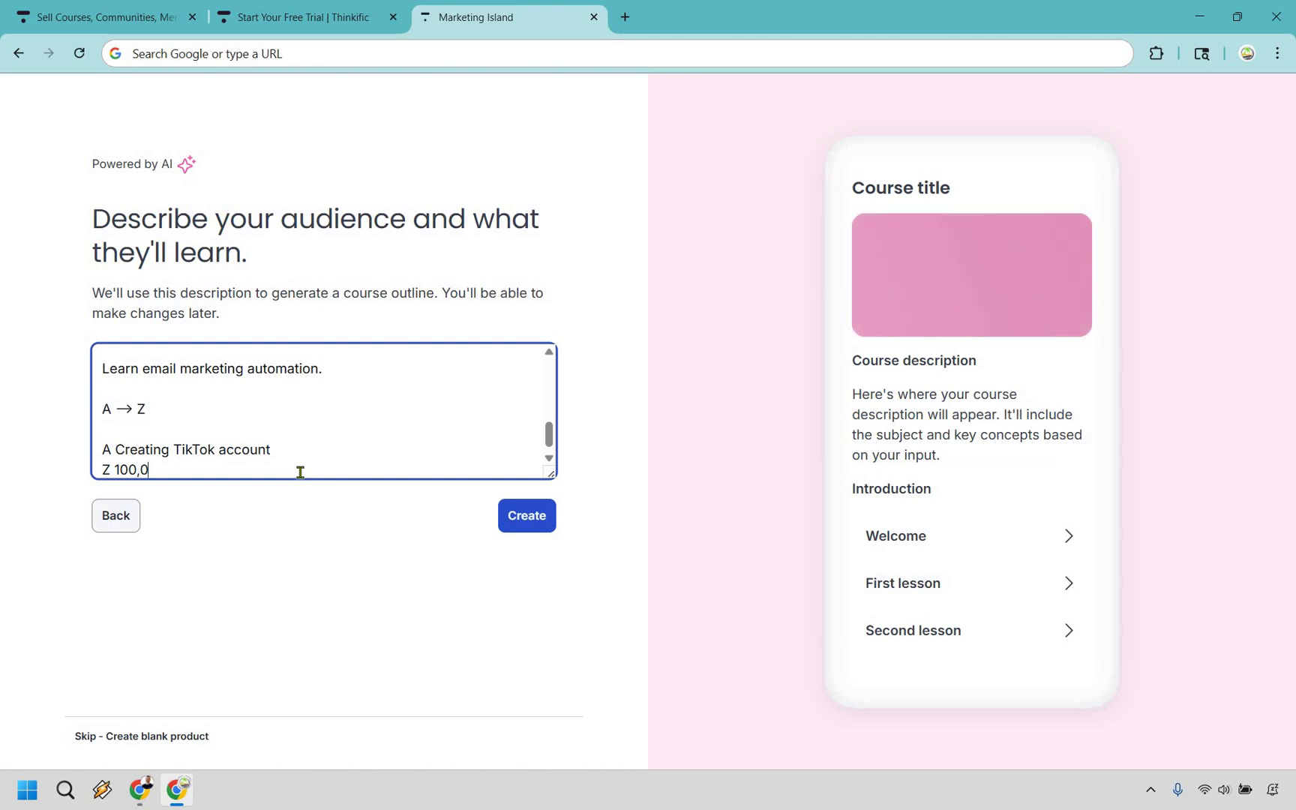
text(00 followe)
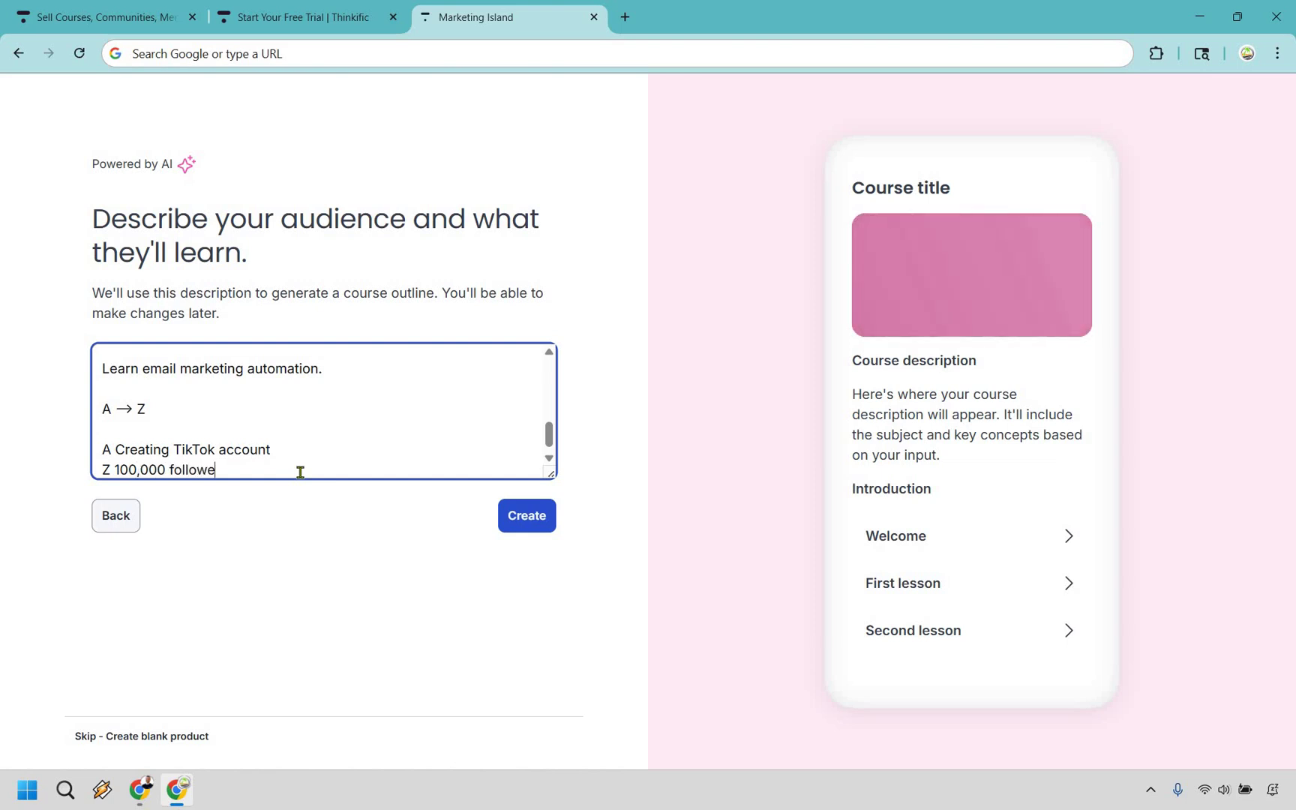
text(rs)
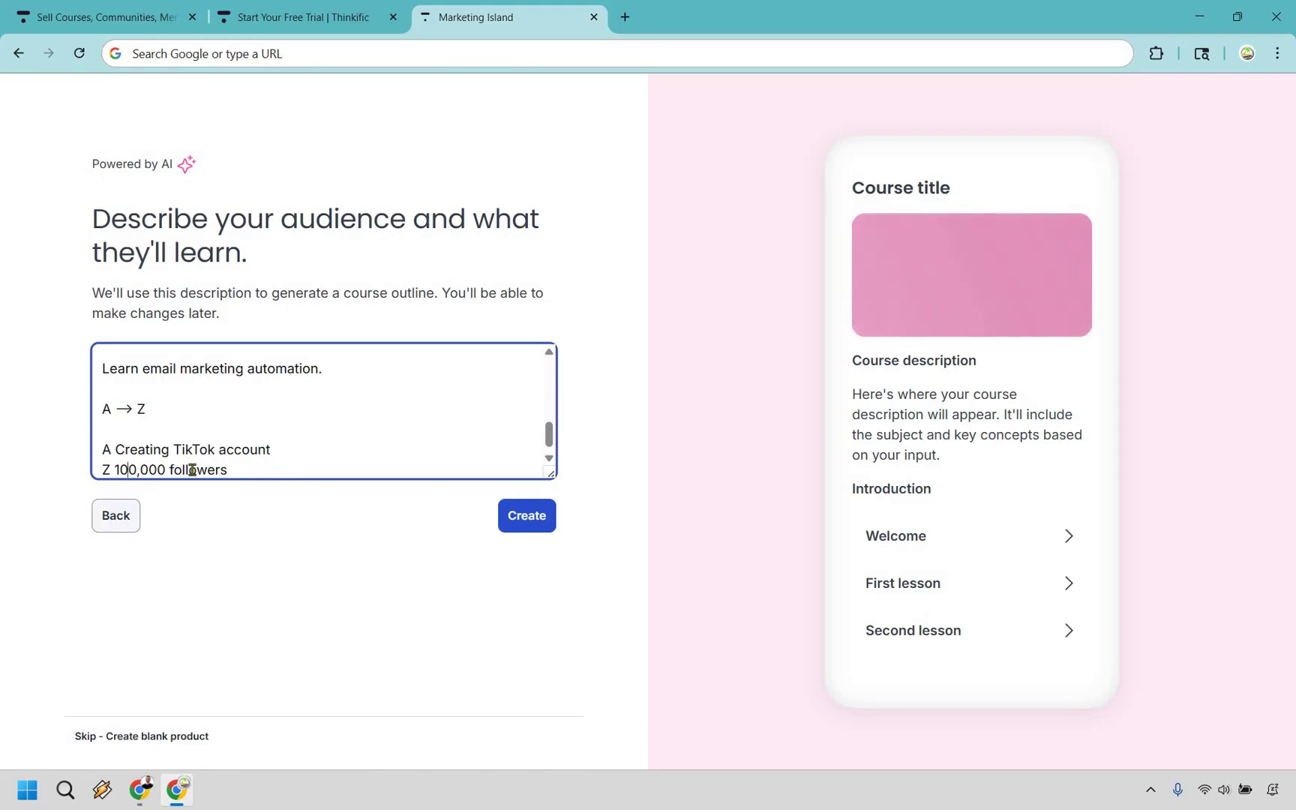
Change the follower goal in the Z line to 50,000
key(BackSpace)
key(BackSpace)
text(5)
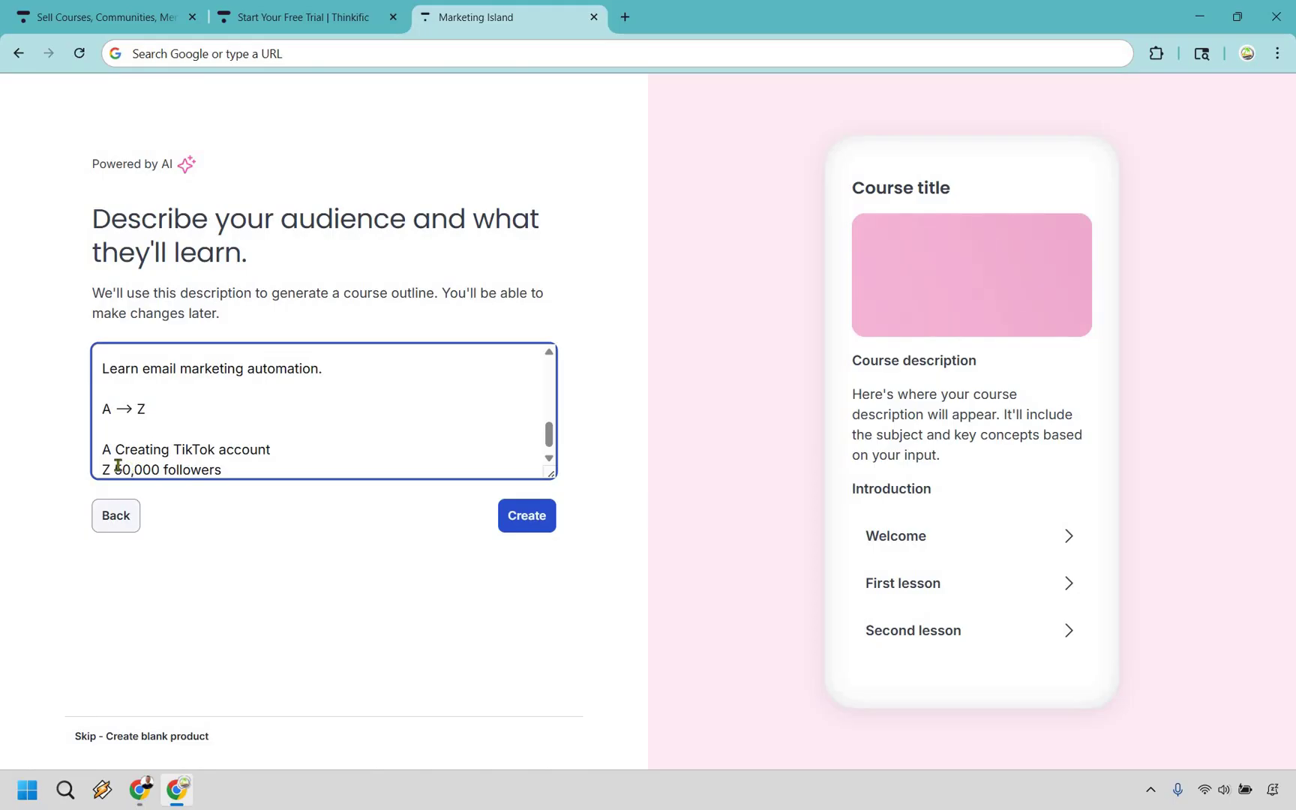
Set the follower goal in the Z line to 25,000
drag(114, 465, 232, 455)
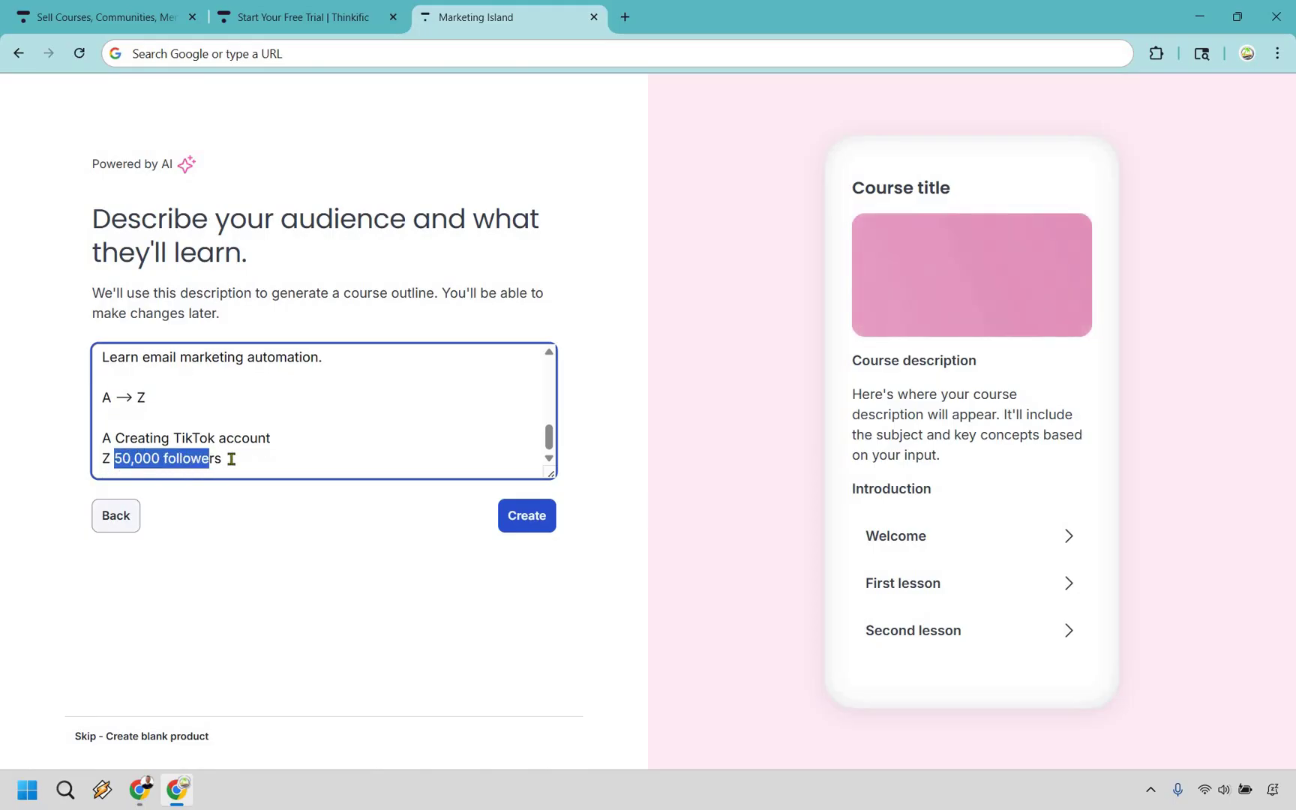
click(232, 458)
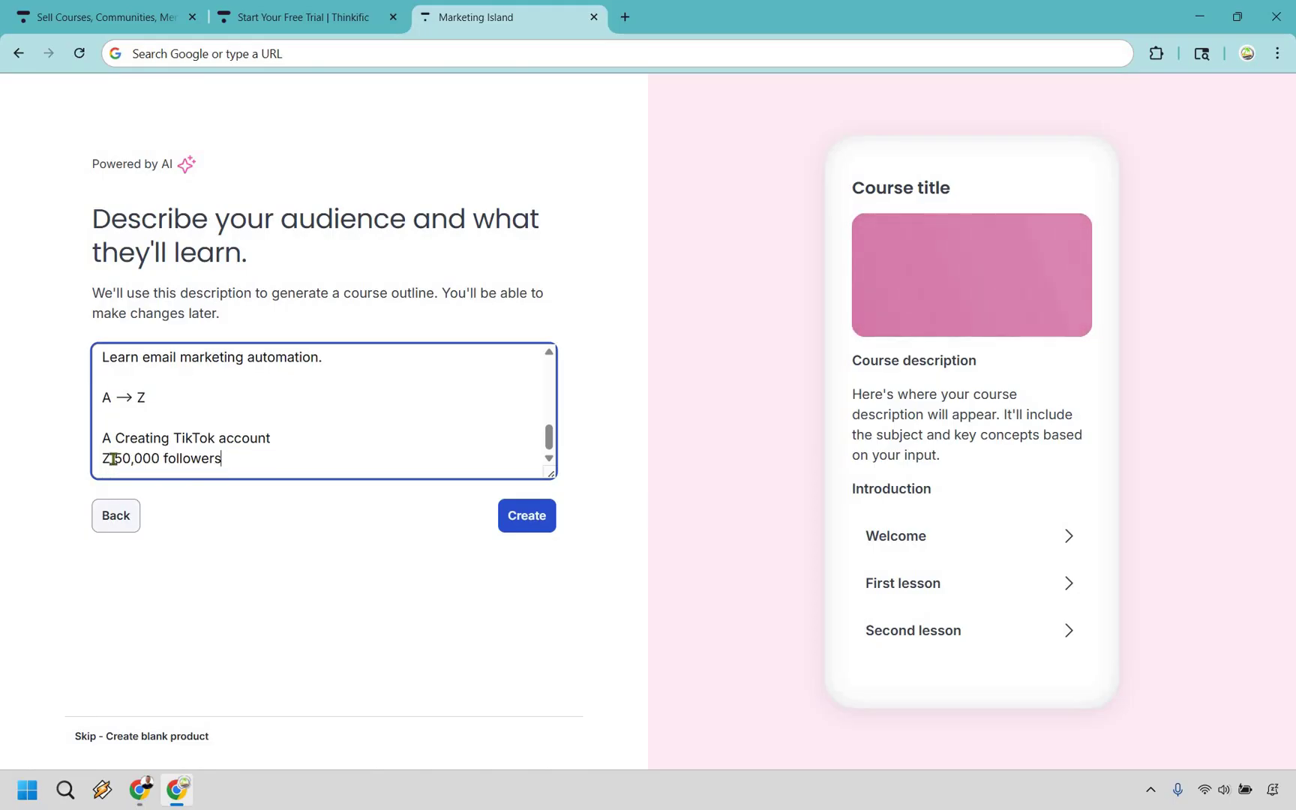
drag(115, 458, 132, 459)
text(25)
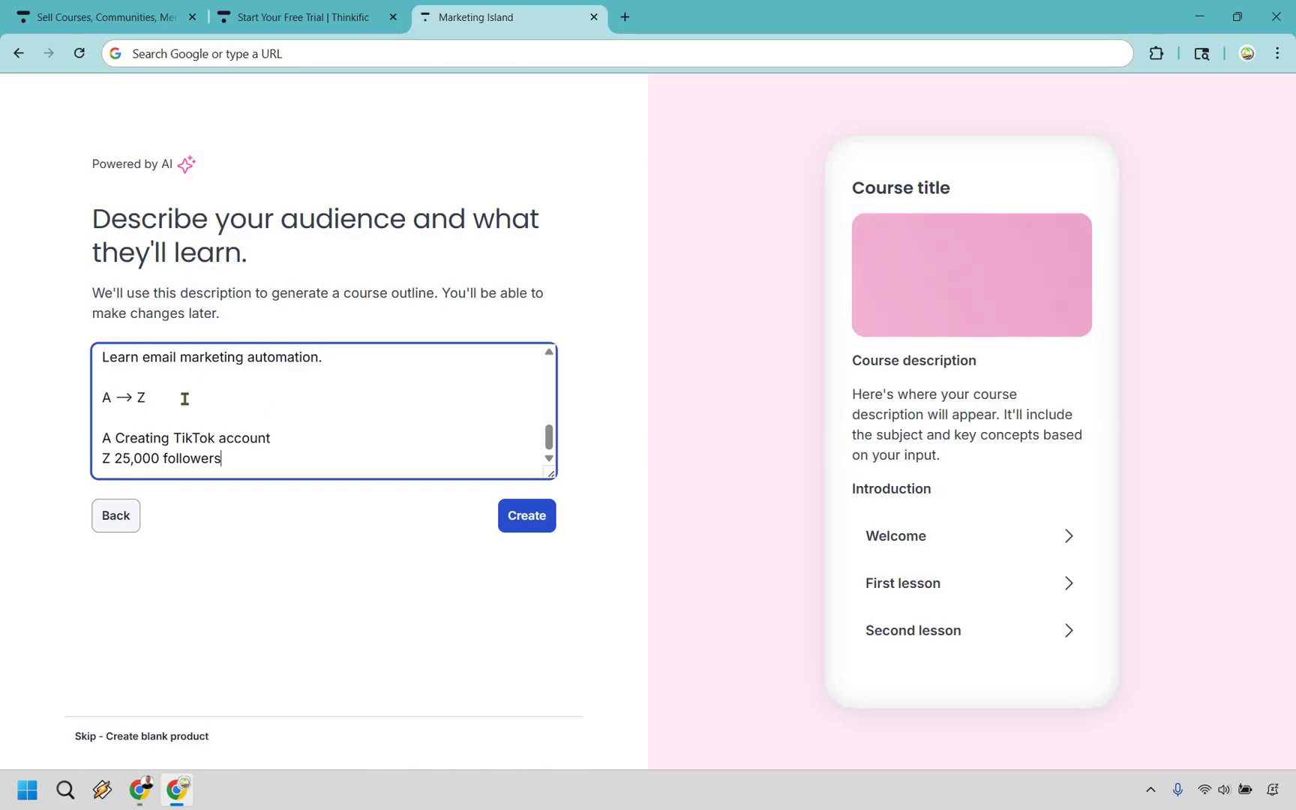
Insert an empty line between the "A Creating TikTok account" line and the Z line
double_click(105, 398)
click(291, 439)
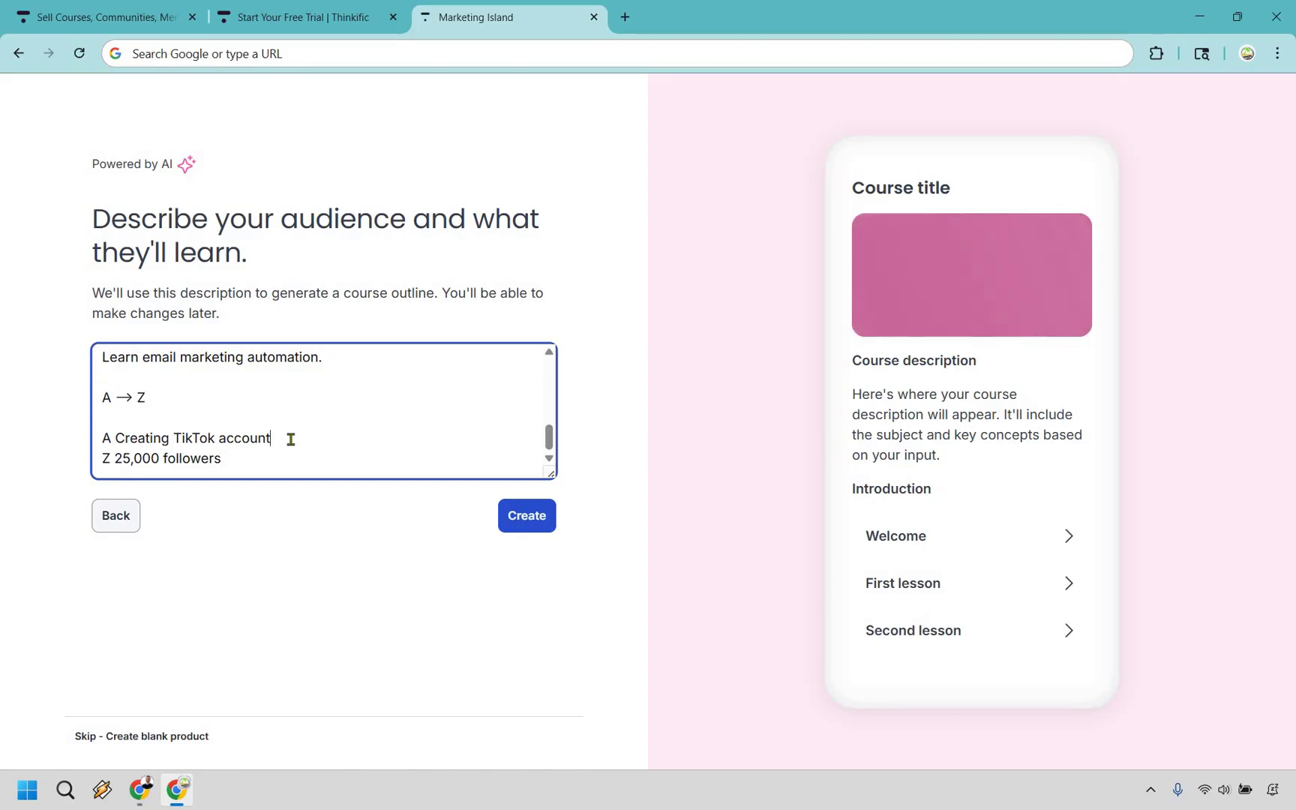
key(Return)
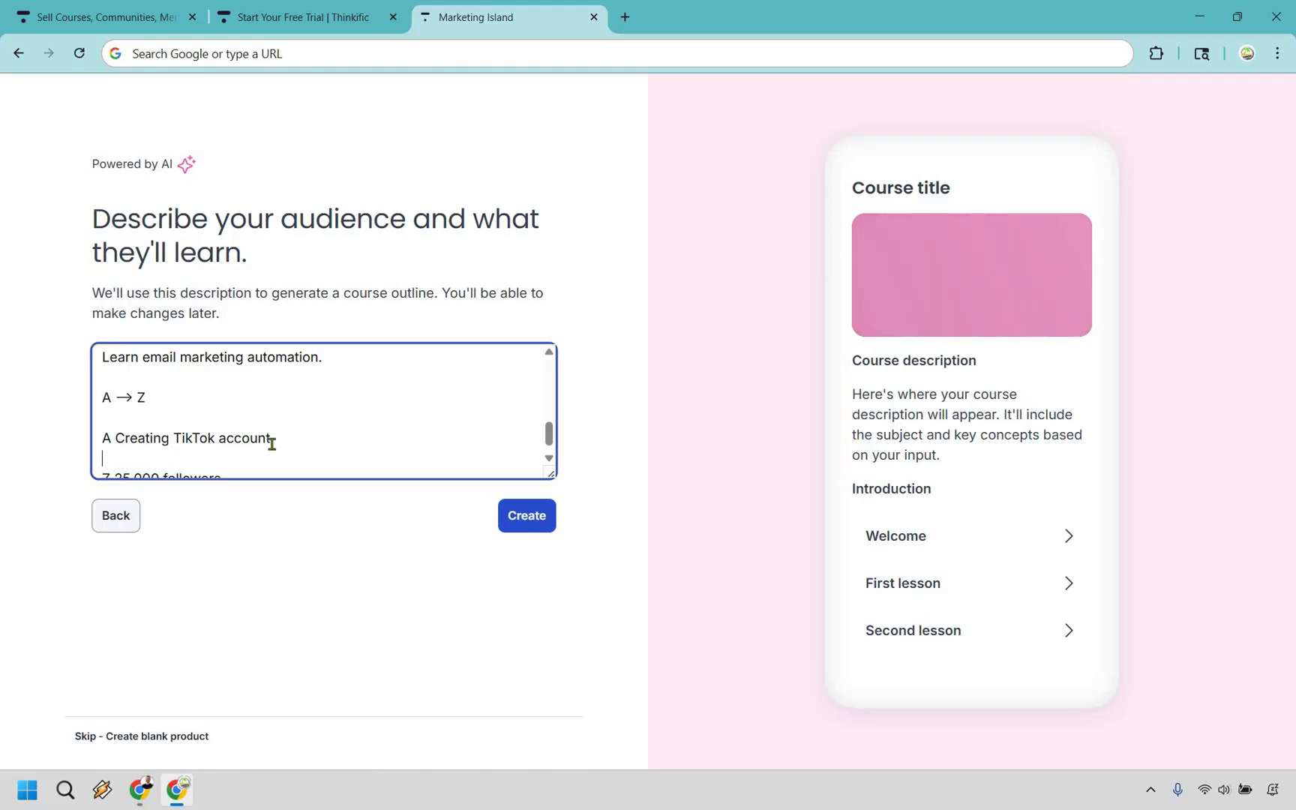
Delete the whole A-to-Z section from the description so the text ends with "Learn email marketing automation."
scroll(187, 420, down, 1)
key(ctrl+shift+End)
key(ctrl+a)
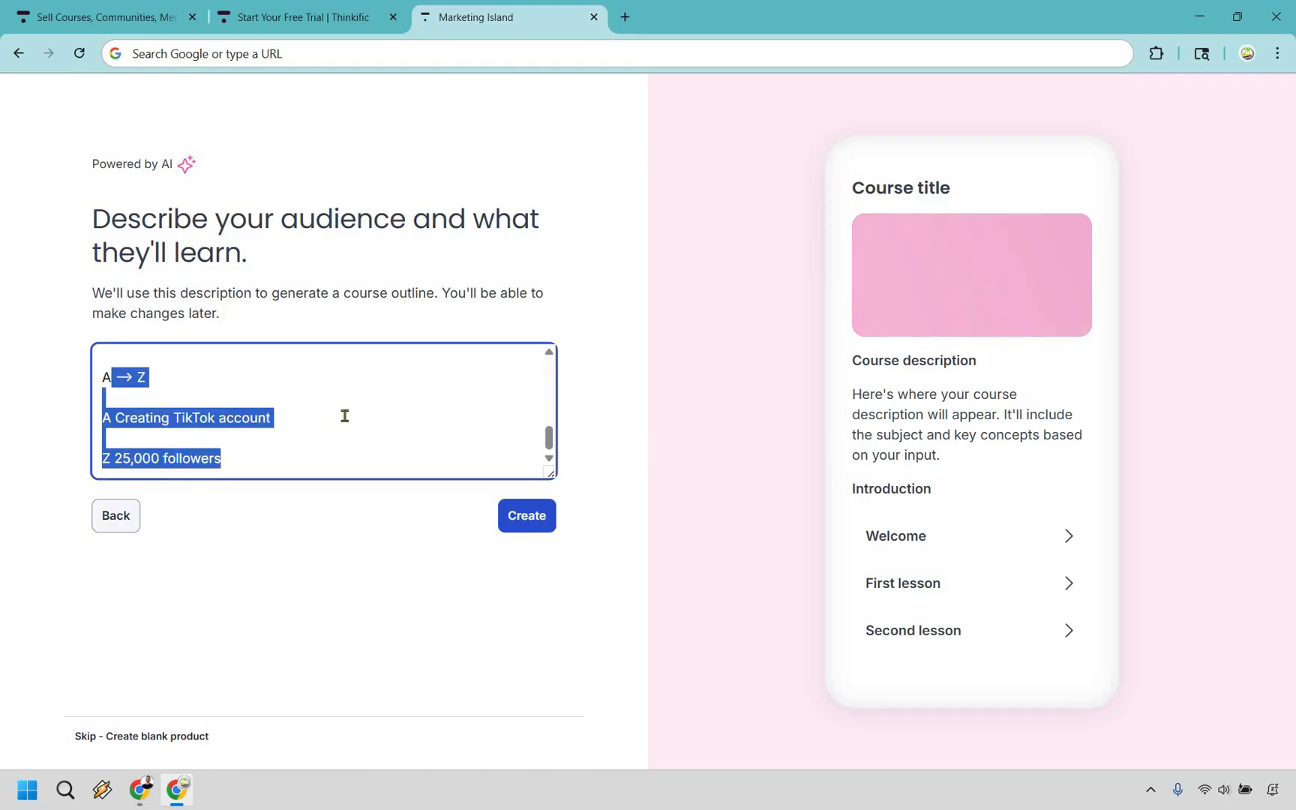
key(ctrl+v)
key(BackSpace)
key(BackSpace)
Enlarge the description box to check the full text and generate the course from it
scroll(365, 415, up, 5)
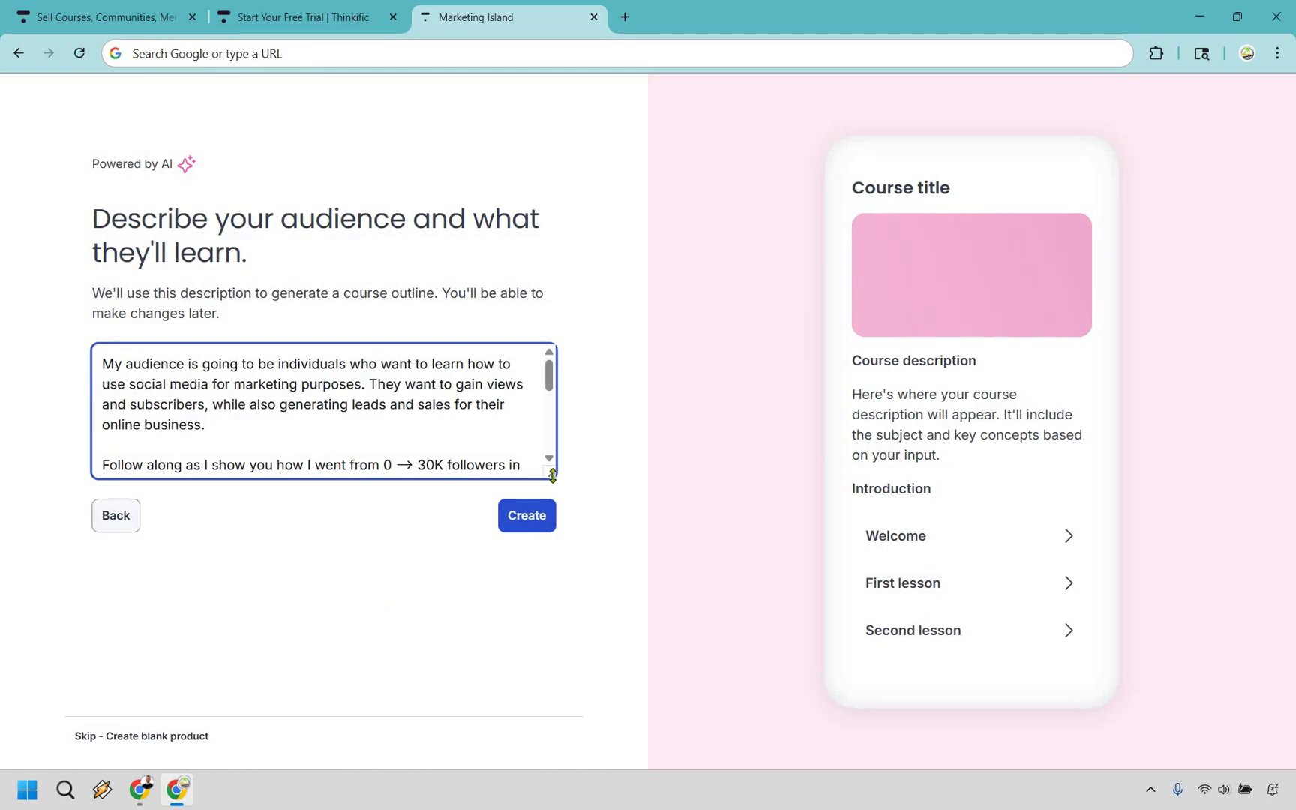
drag(551, 474, 563, 657)
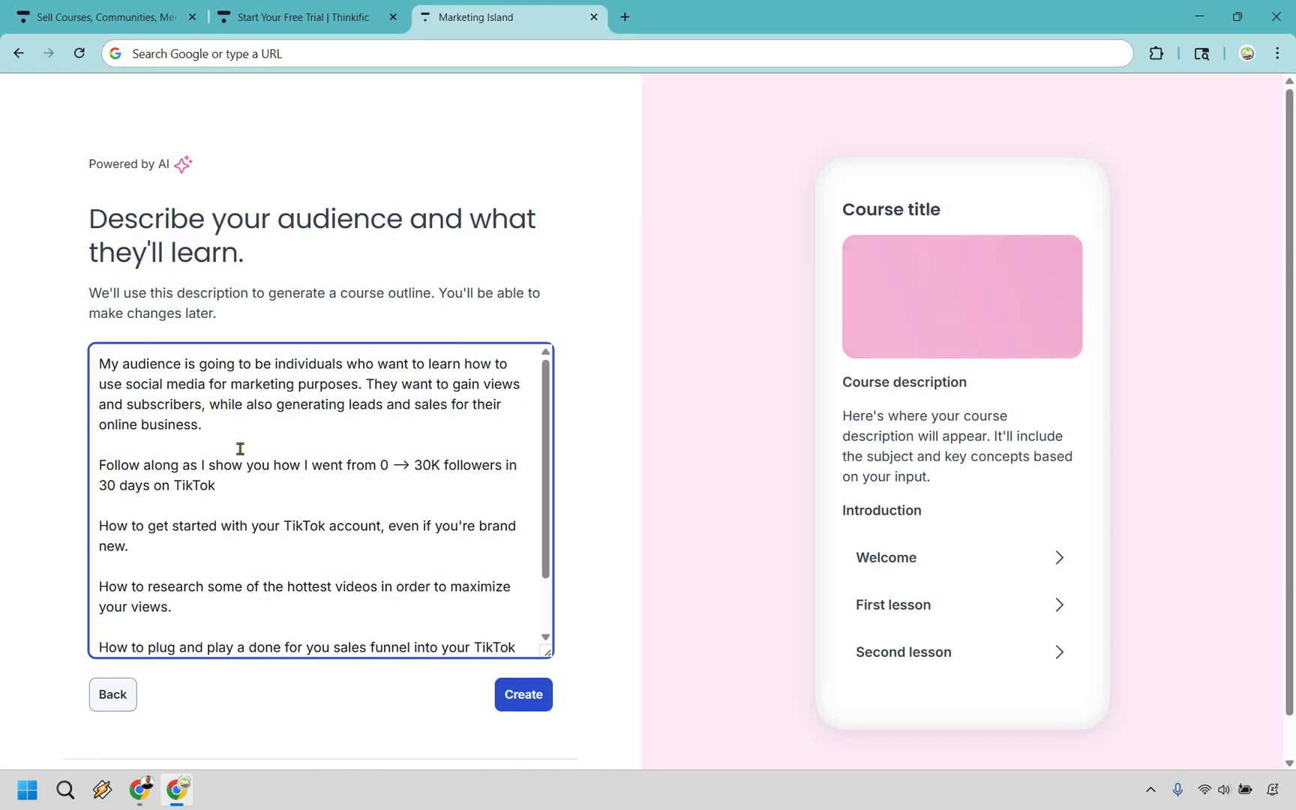
scroll(209, 487, down, 2)
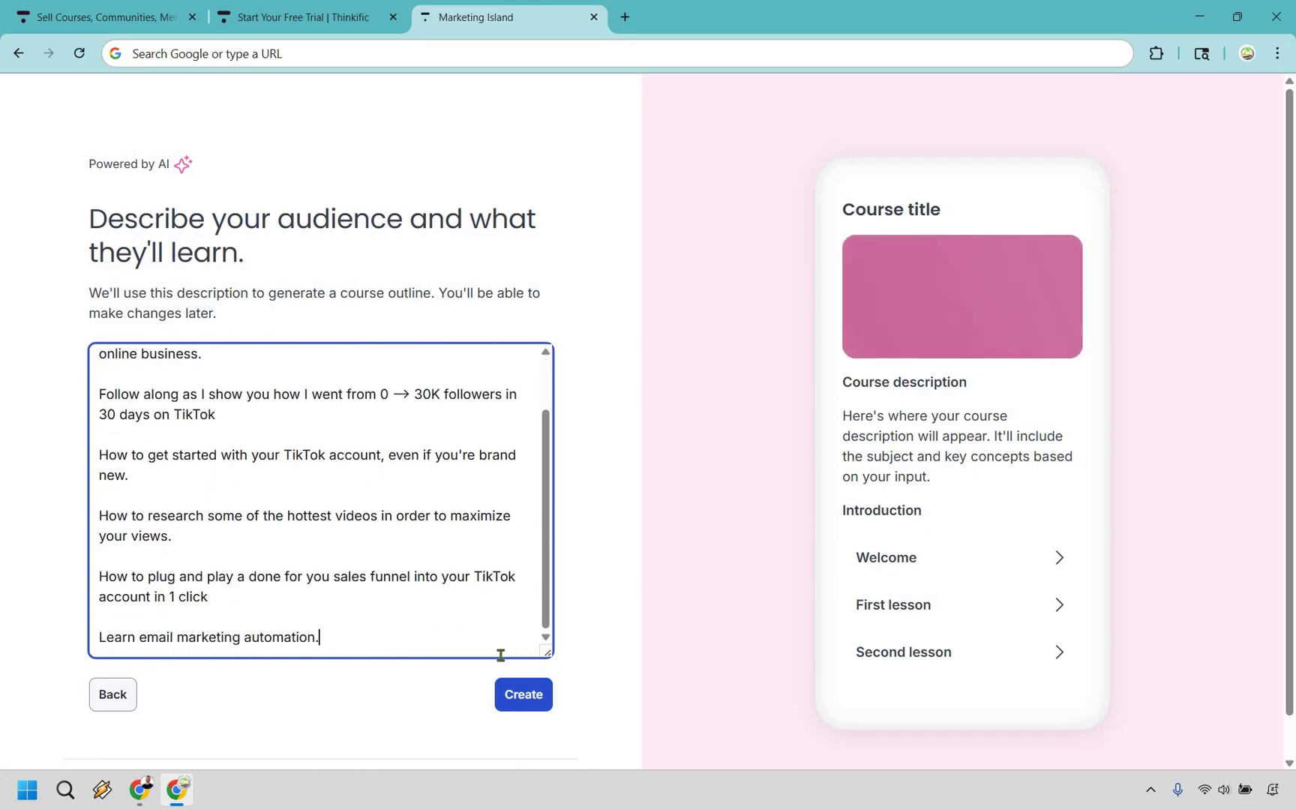
click(515, 694)
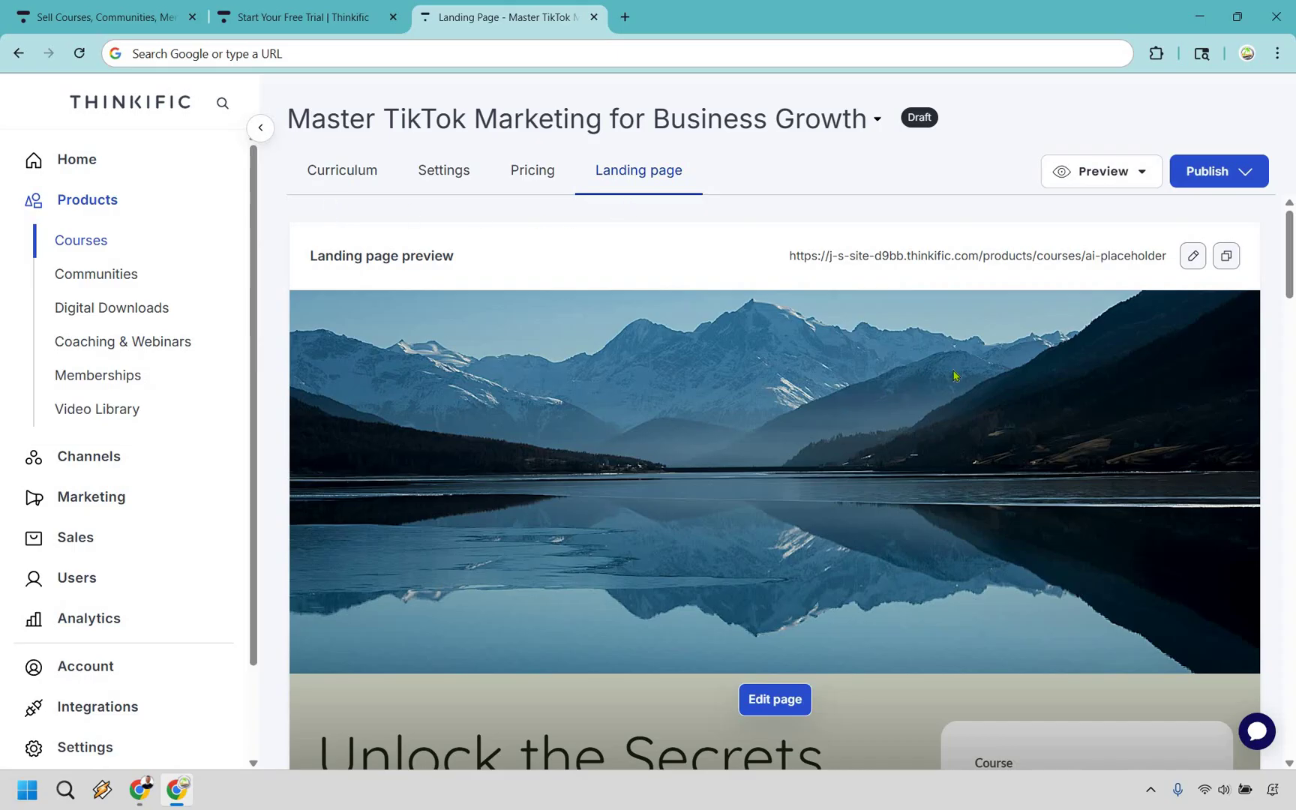
Look through the generated landing page preview and open the page in the page editor
scroll(963, 377, down, 5)
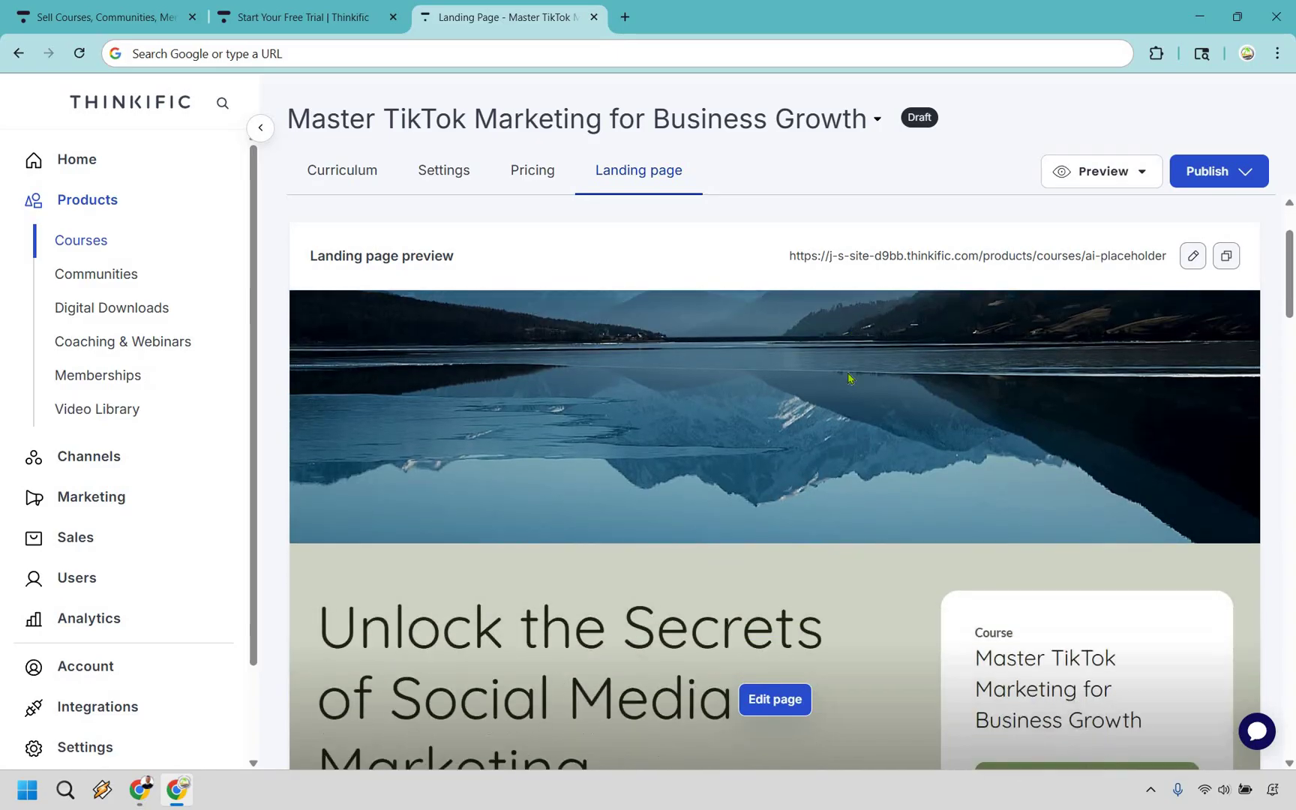
scroll(805, 411, down, 1)
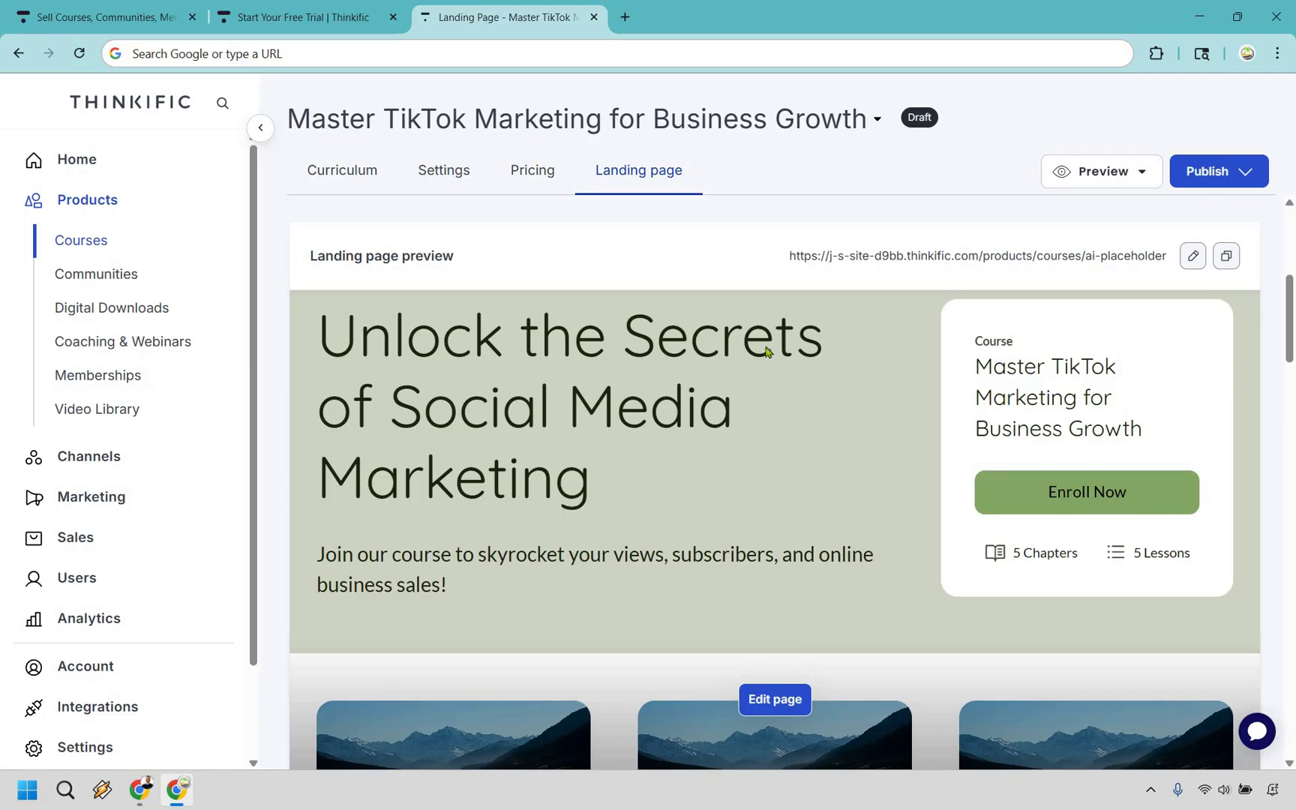
scroll(750, 367, down, 4)
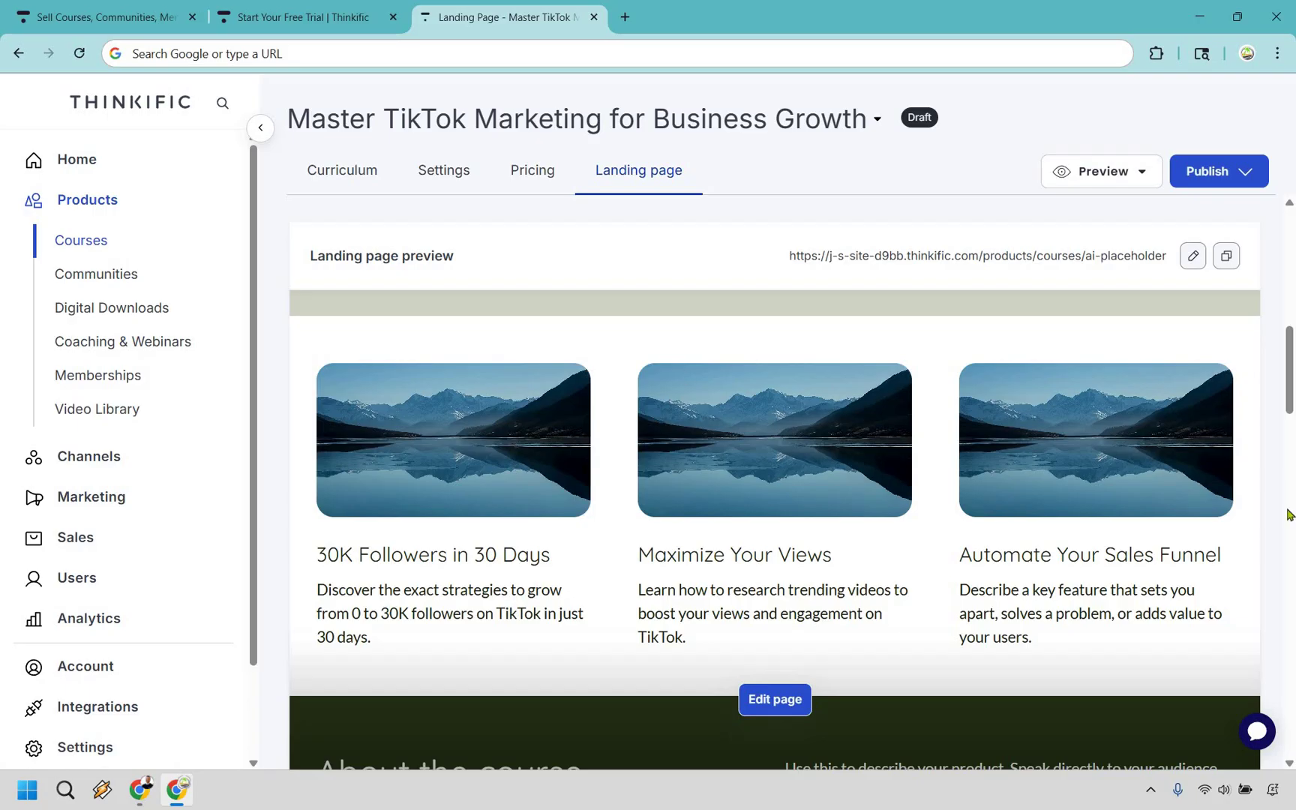
scroll(943, 509, down, 1)
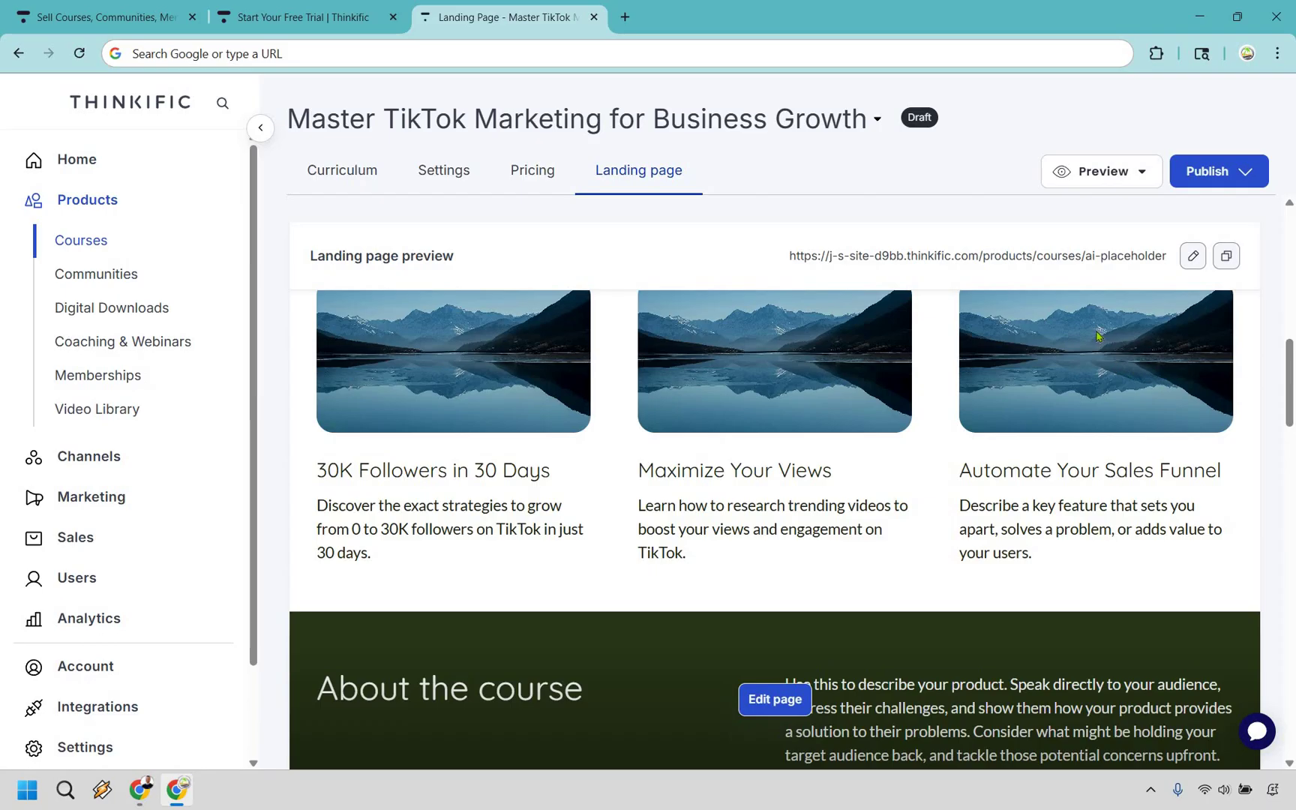
scroll(911, 483, down, 6)
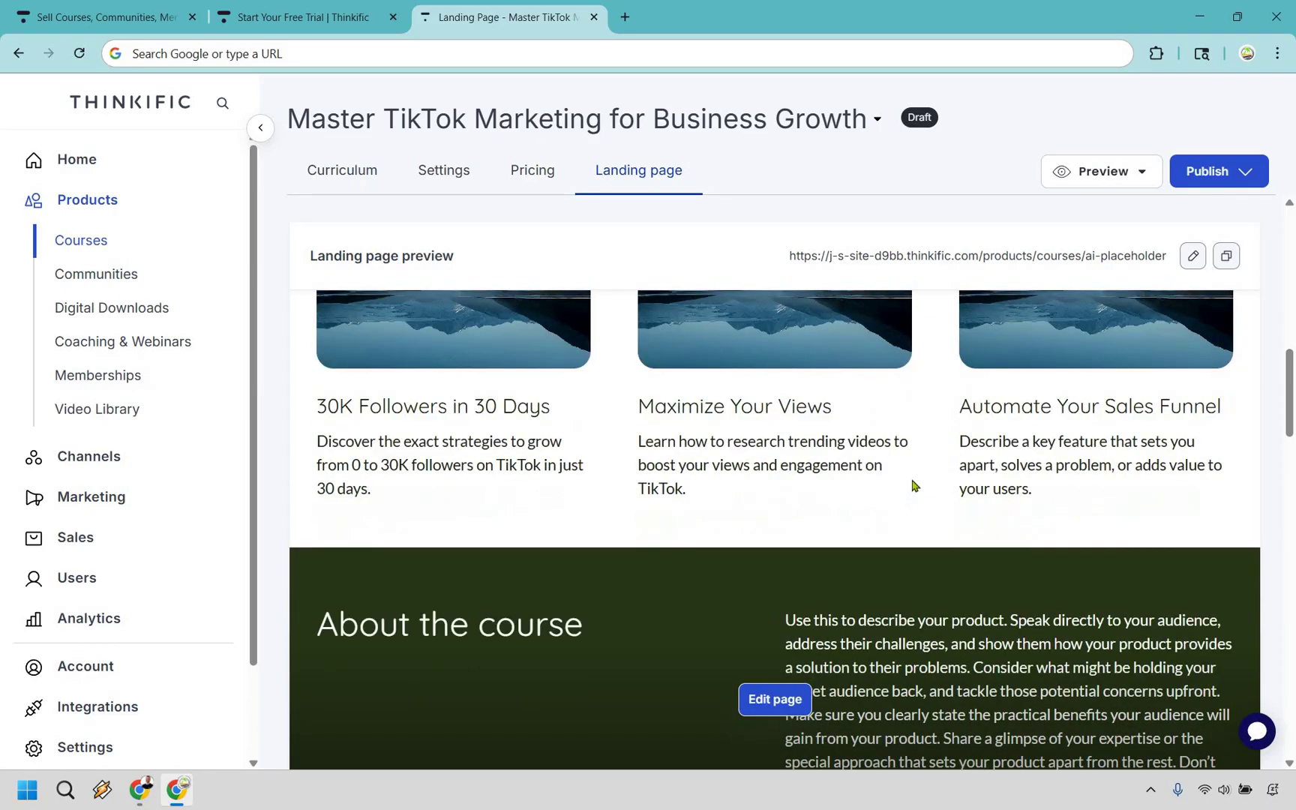
scroll(994, 394, down, 5)
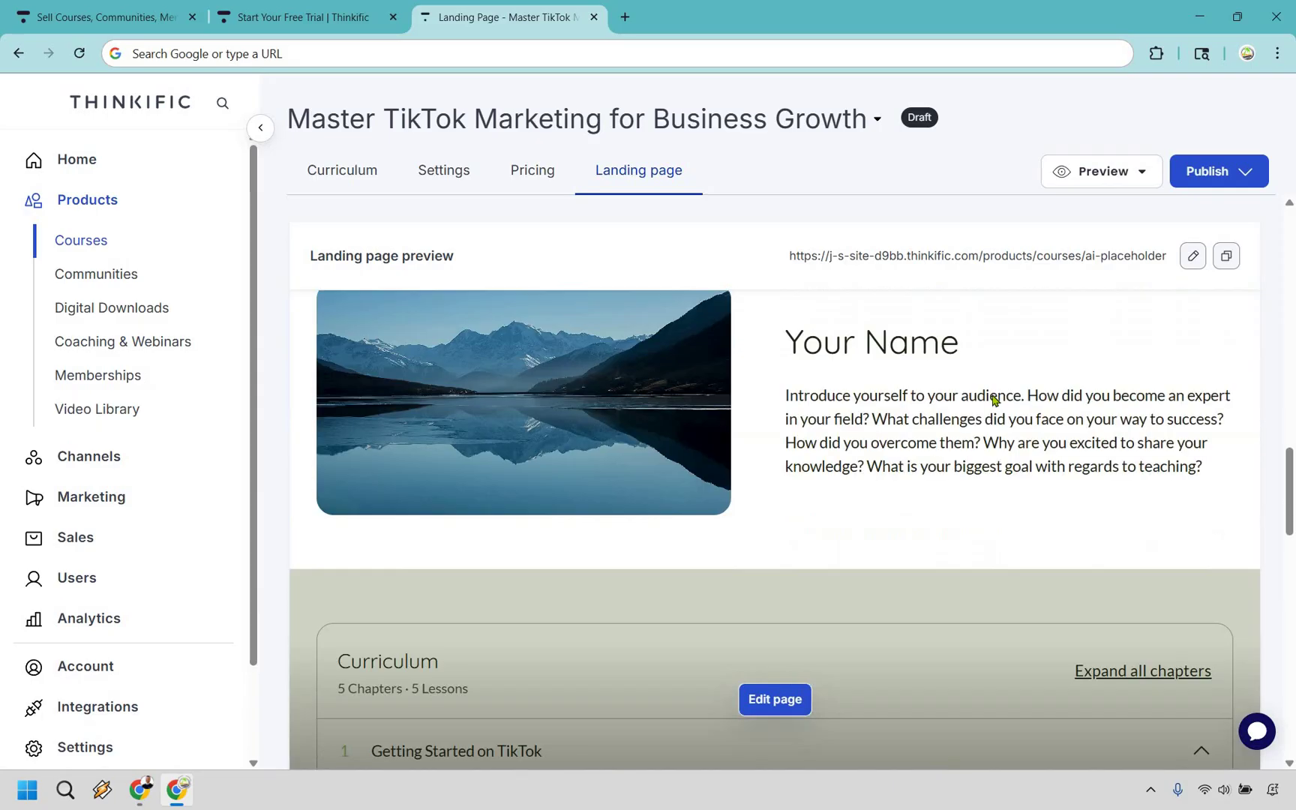
scroll(989, 409, down, 10)
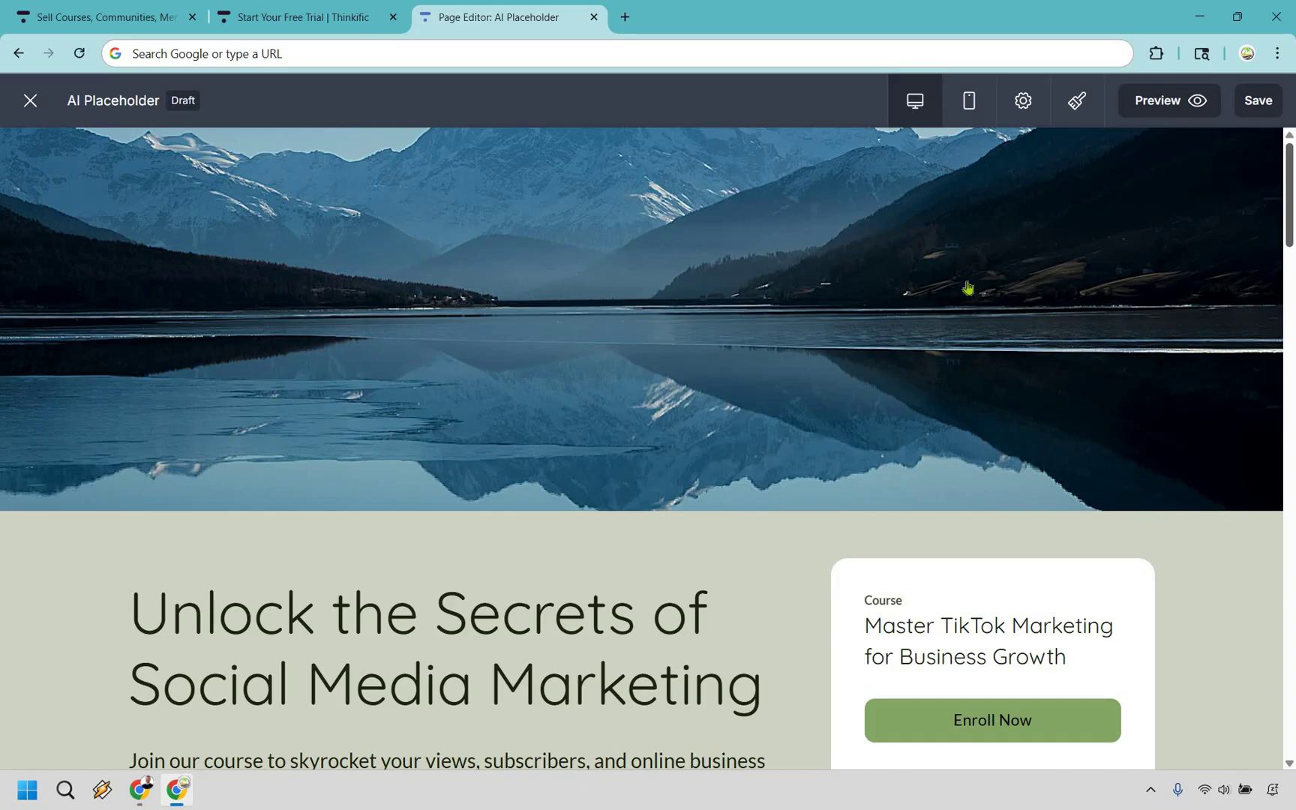
Examine the banner's image settings and the editable elements of the highlights and "About the course" sections
click(628, 422)
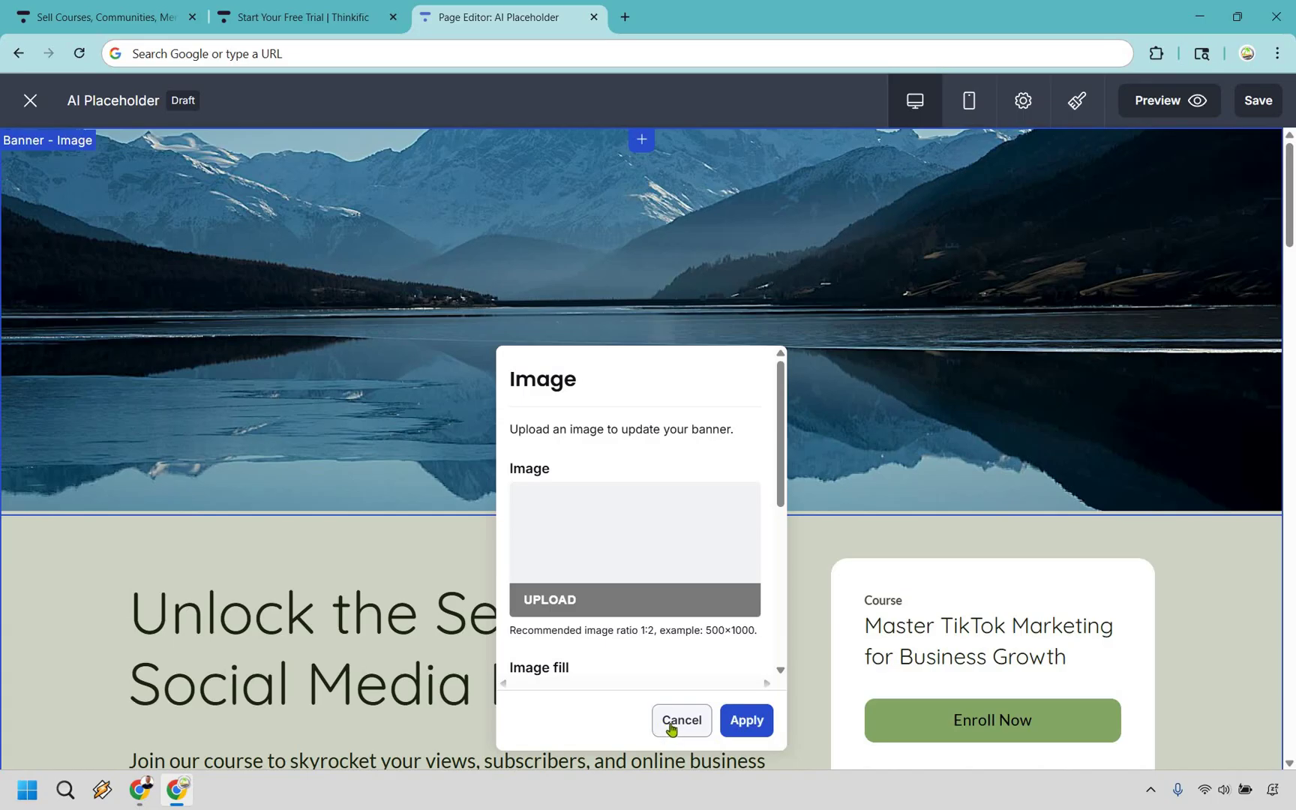
key(Escape)
scroll(527, 367, down, 1)
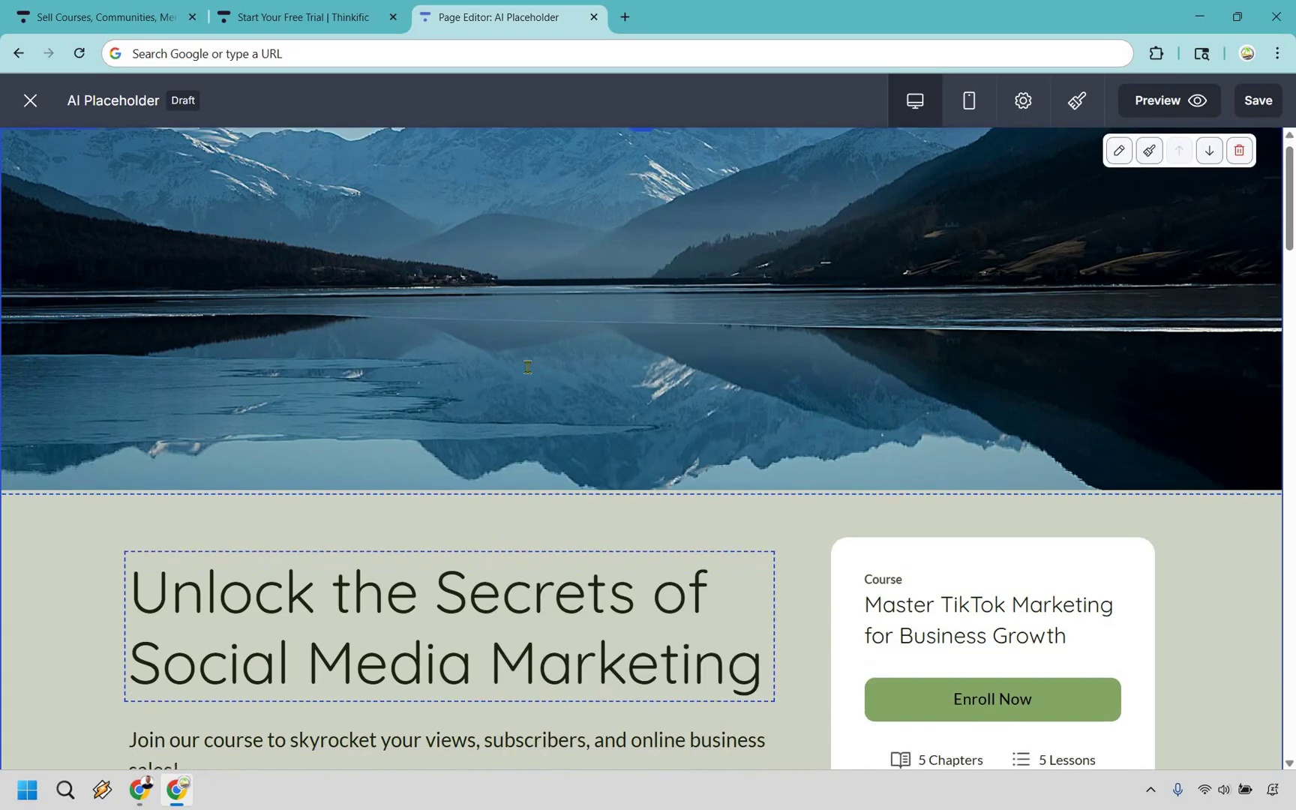
scroll(527, 366, down, 4)
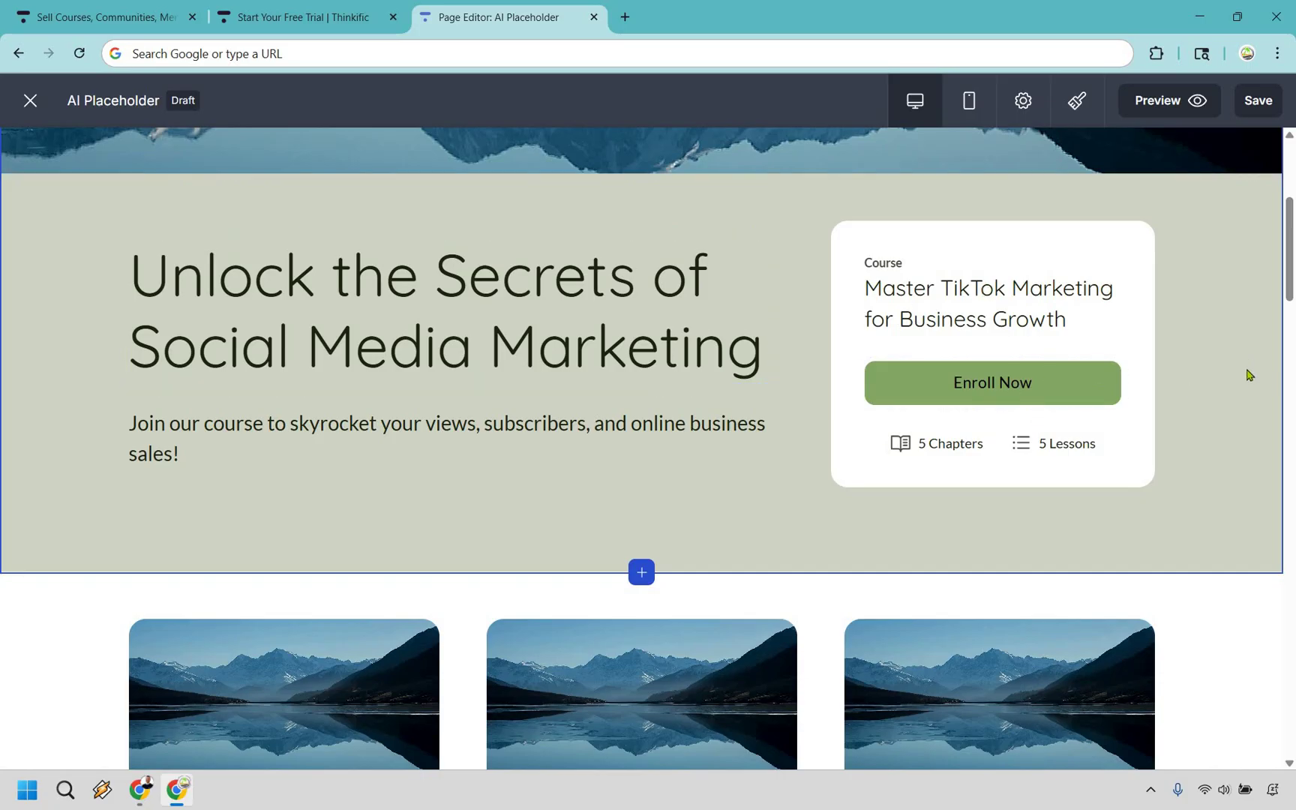
scroll(318, 353, down, 4)
click(315, 350)
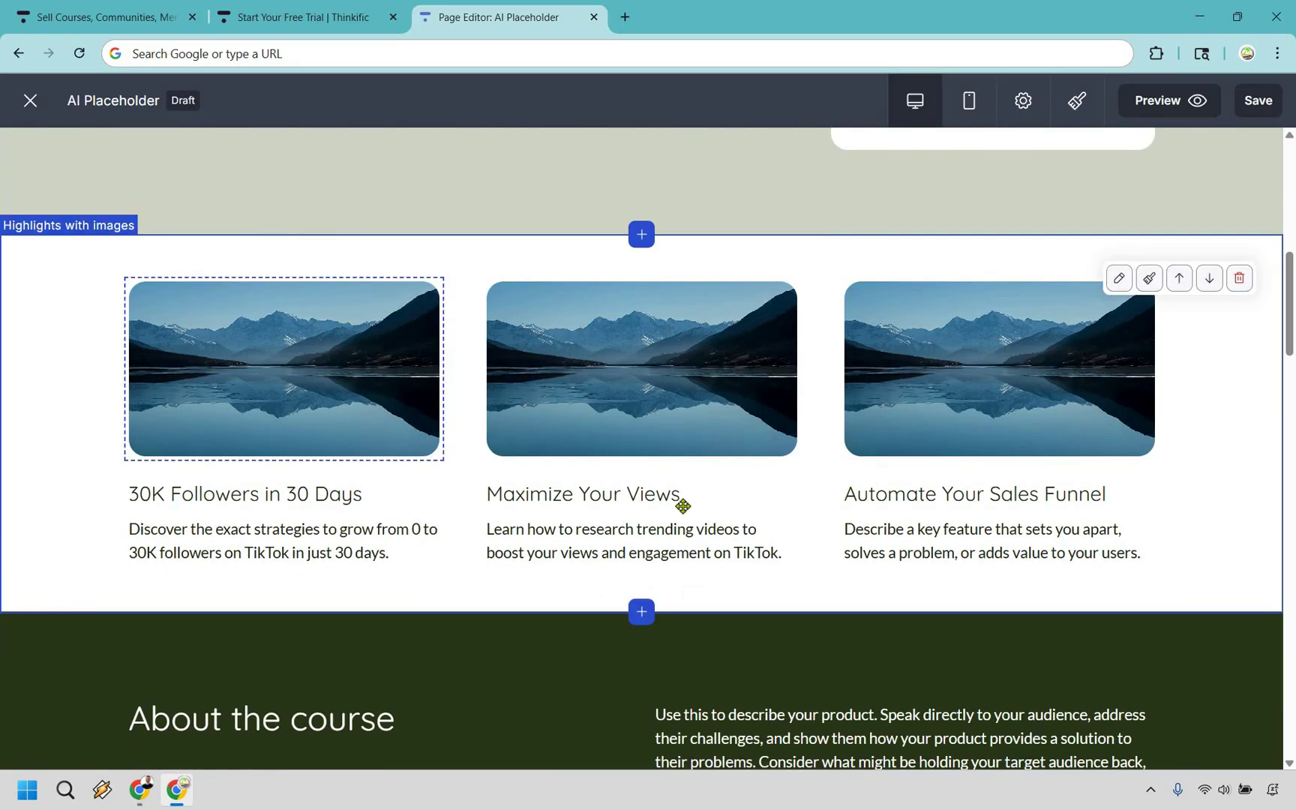
click(290, 496)
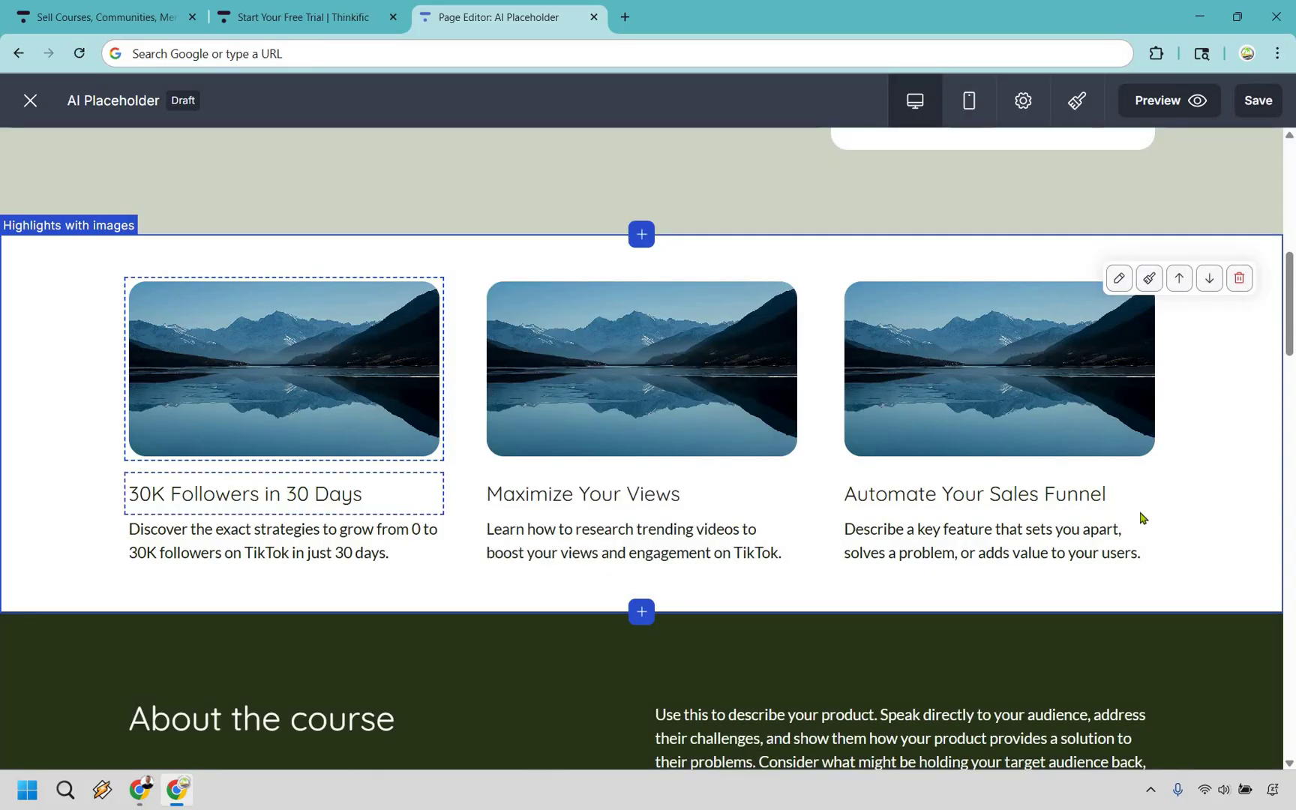
click(1192, 387)
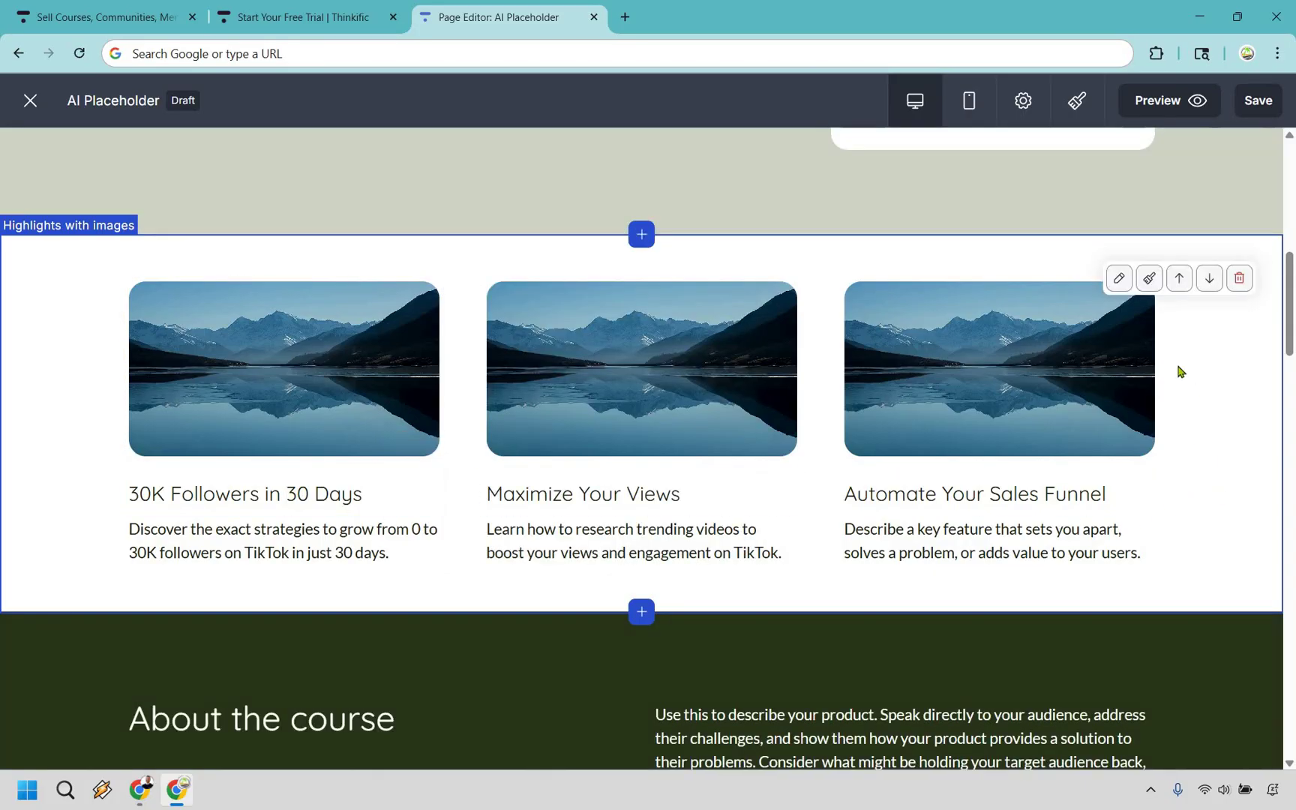
scroll(1184, 375, down, 4)
scroll(978, 281, down, 1)
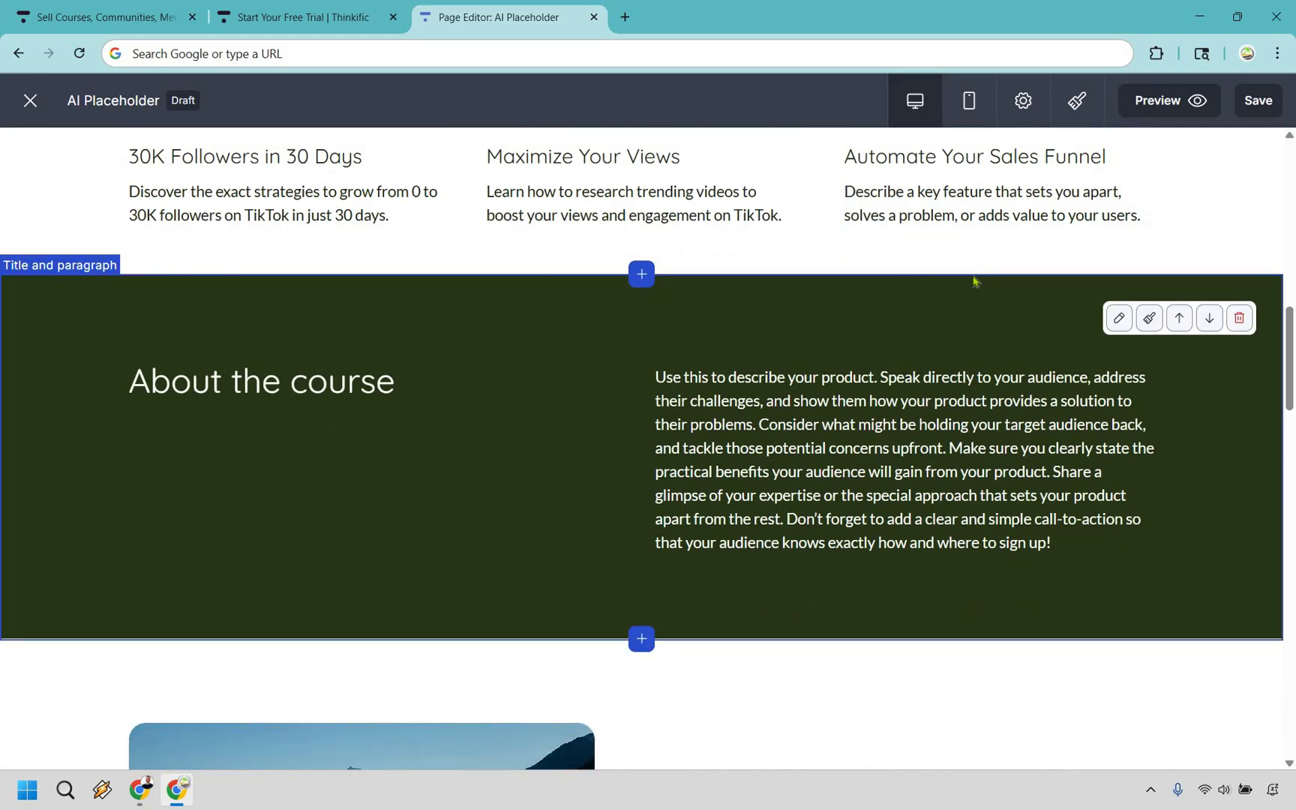
click(936, 448)
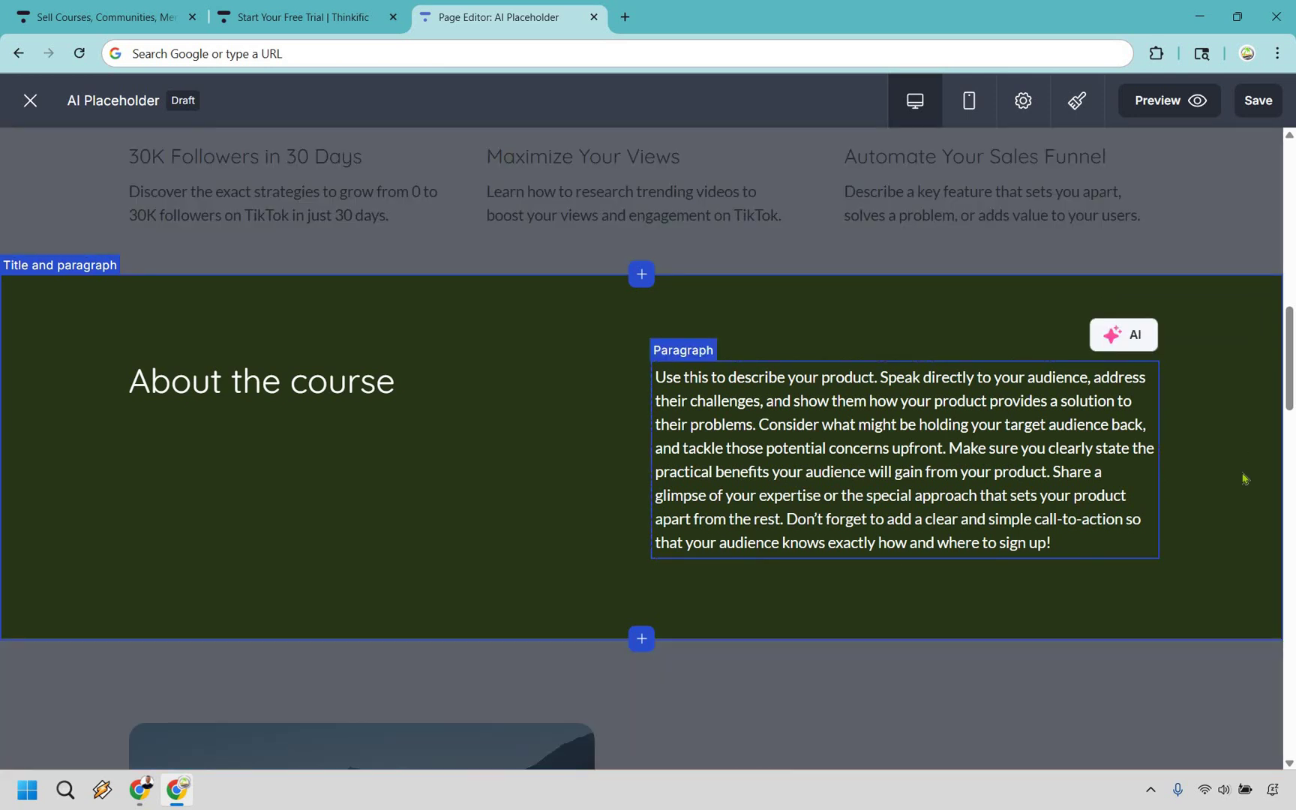
click(1242, 477)
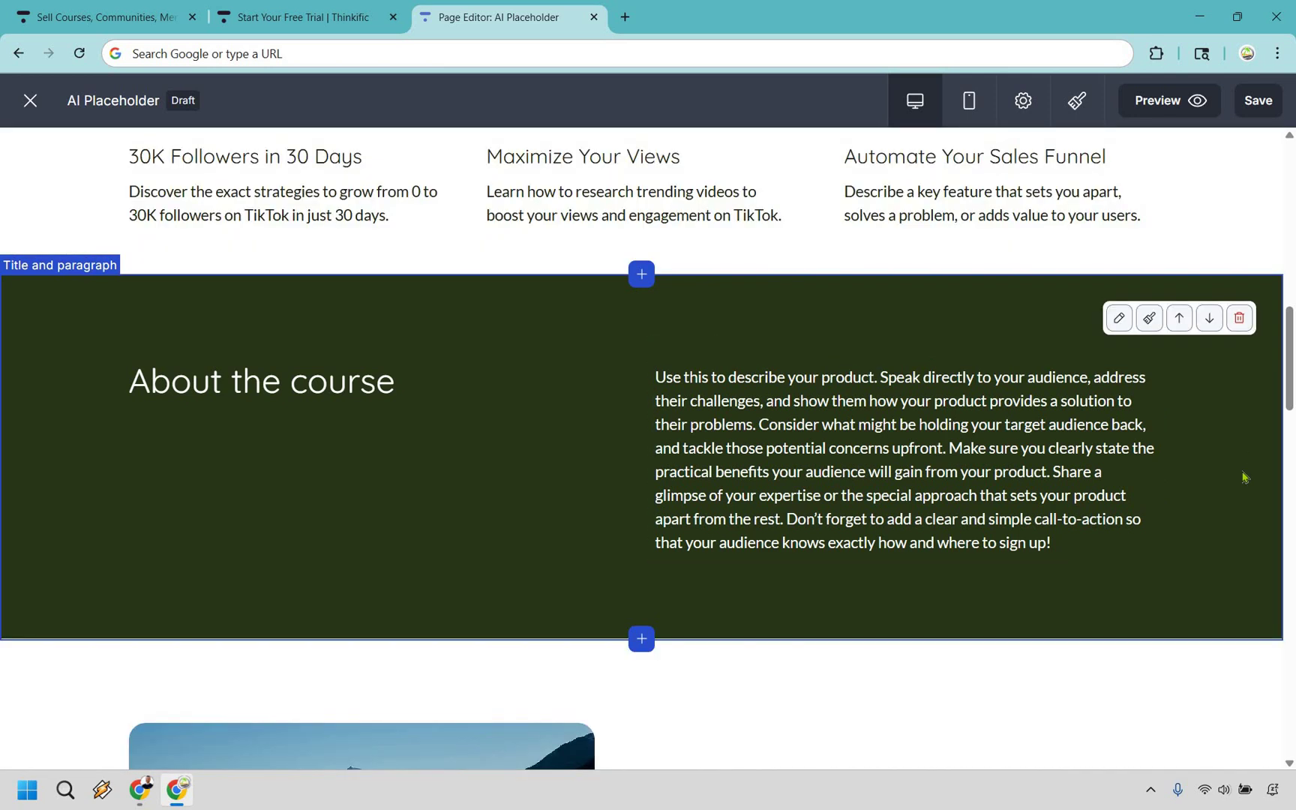
Replace the "Your Name" heading in the text and media section with the instructor's full name
scroll(1215, 282, down, 5)
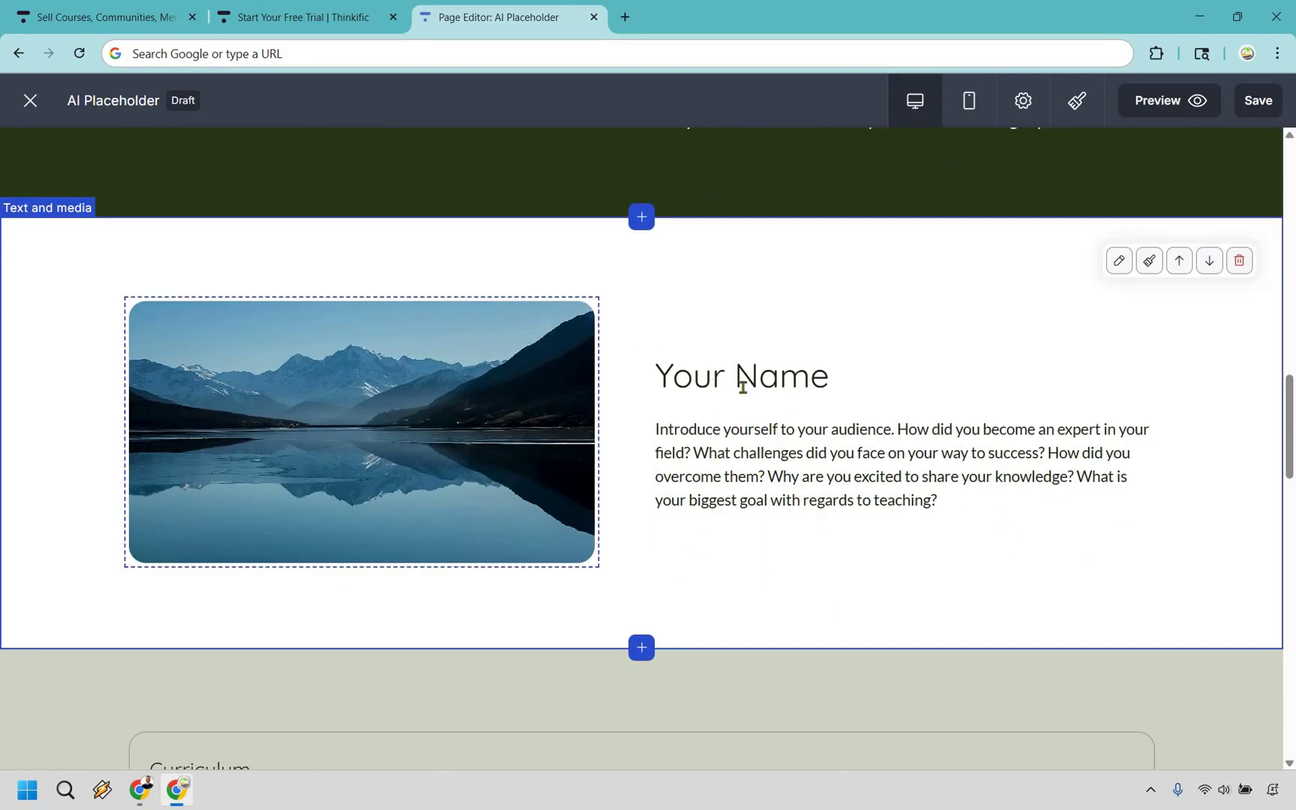
double_click(742, 386)
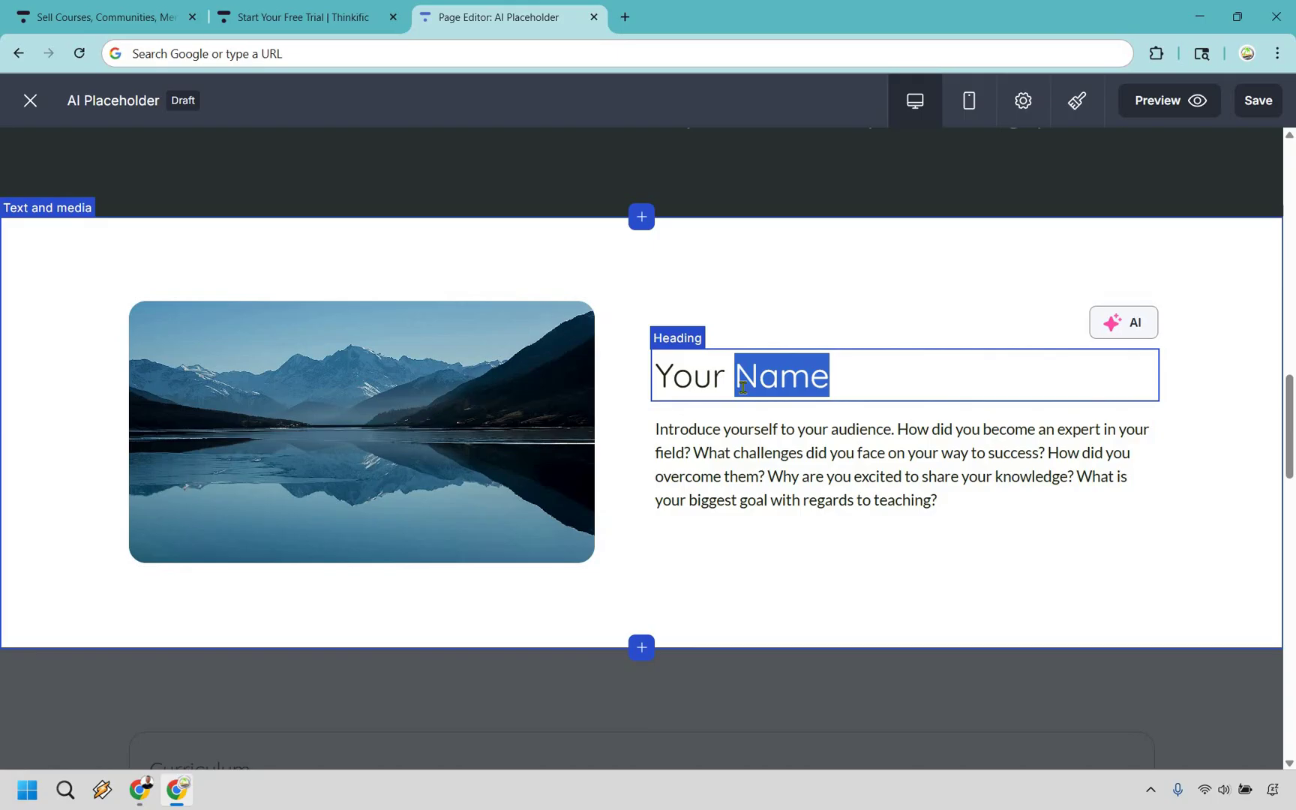
key(ctrl+a)
text(JAme)
key(BackSpace)
key(BackSpace)
key(BackSpace)
key(BackSpace)
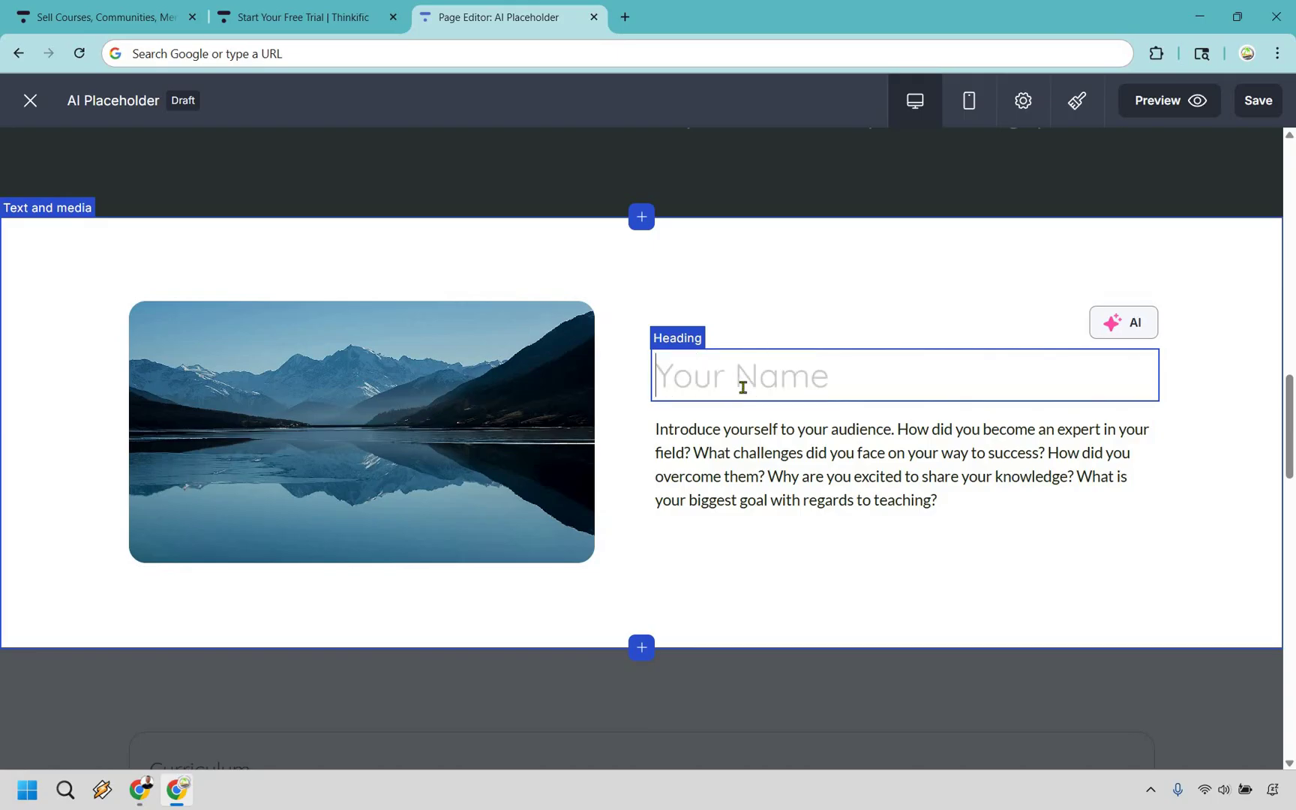
text(James Canzanella)
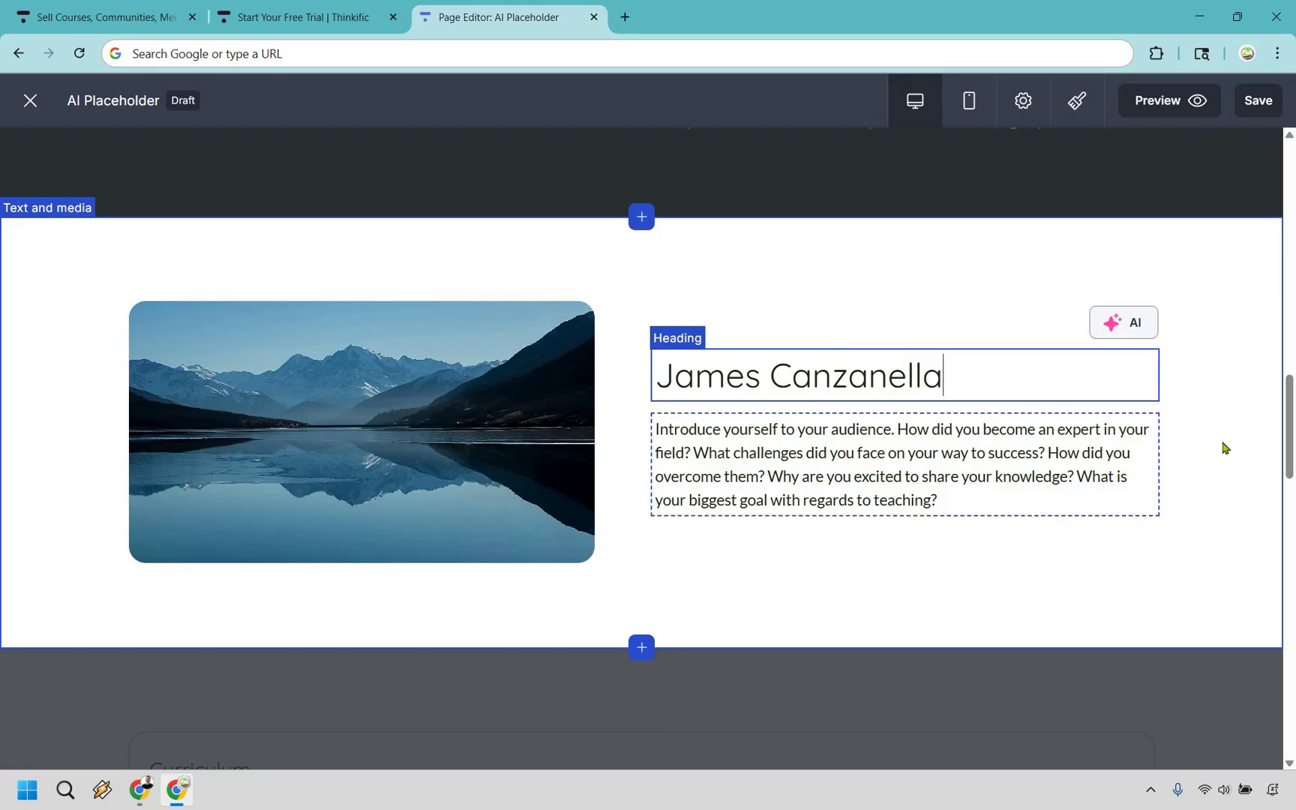
click(1090, 292)
Delete the first text-only testimonial in the "What people are saying" section
scroll(747, 530, down, 5)
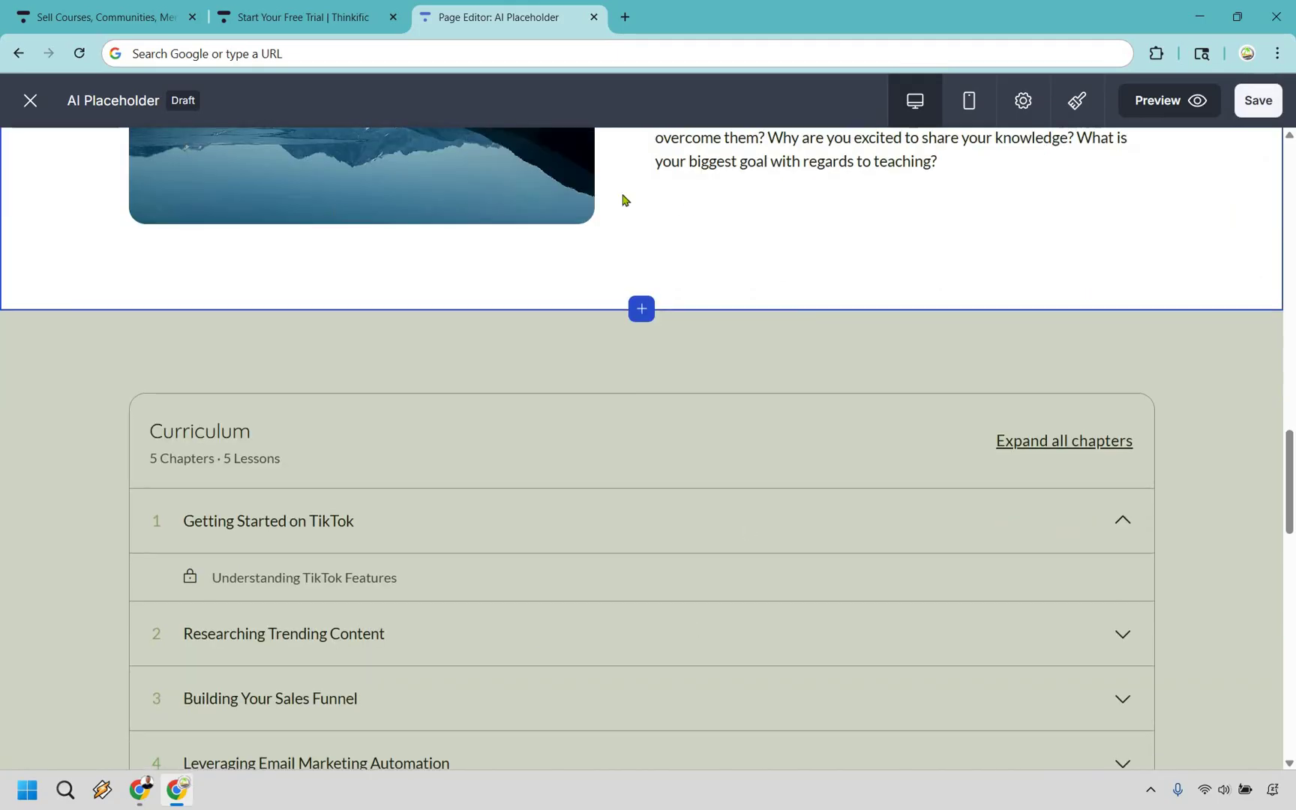
scroll(797, 365, down, 2)
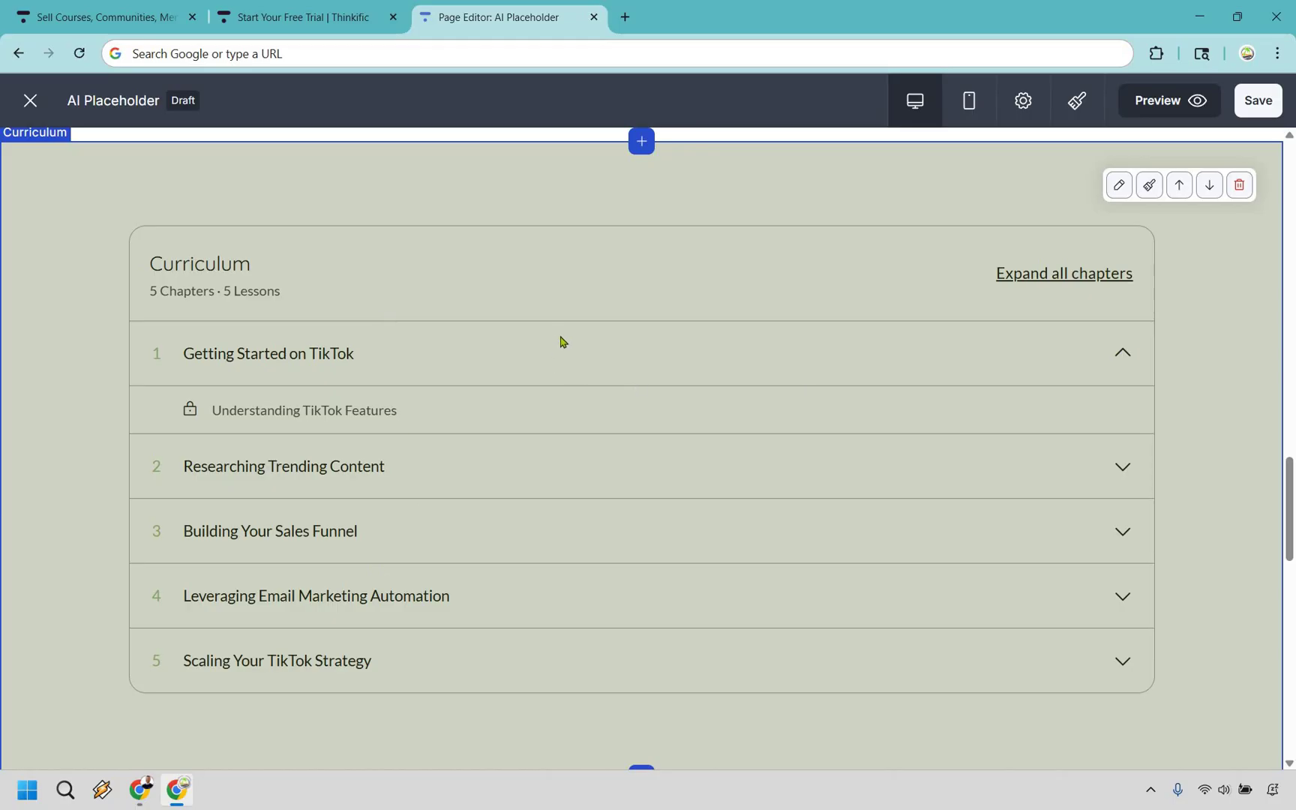
scroll(563, 342, down, 10)
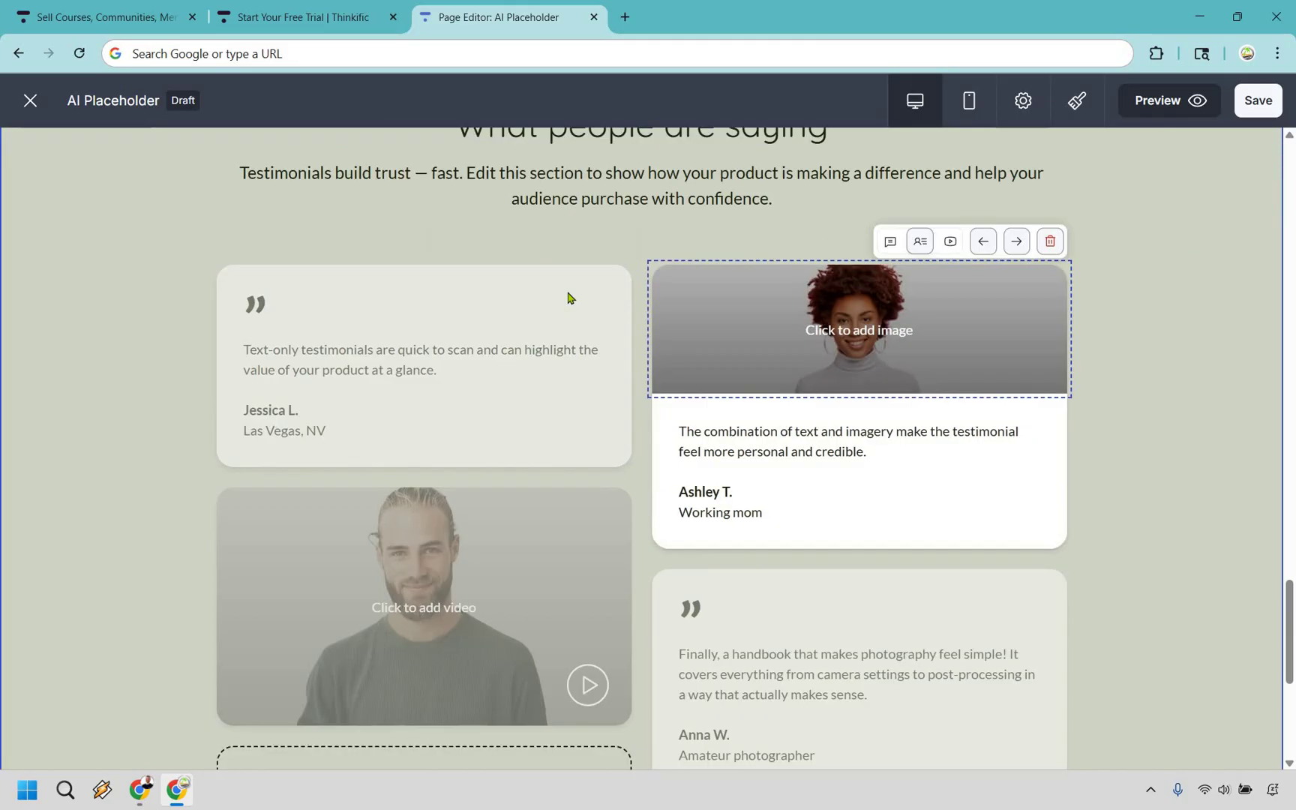
click(614, 241)
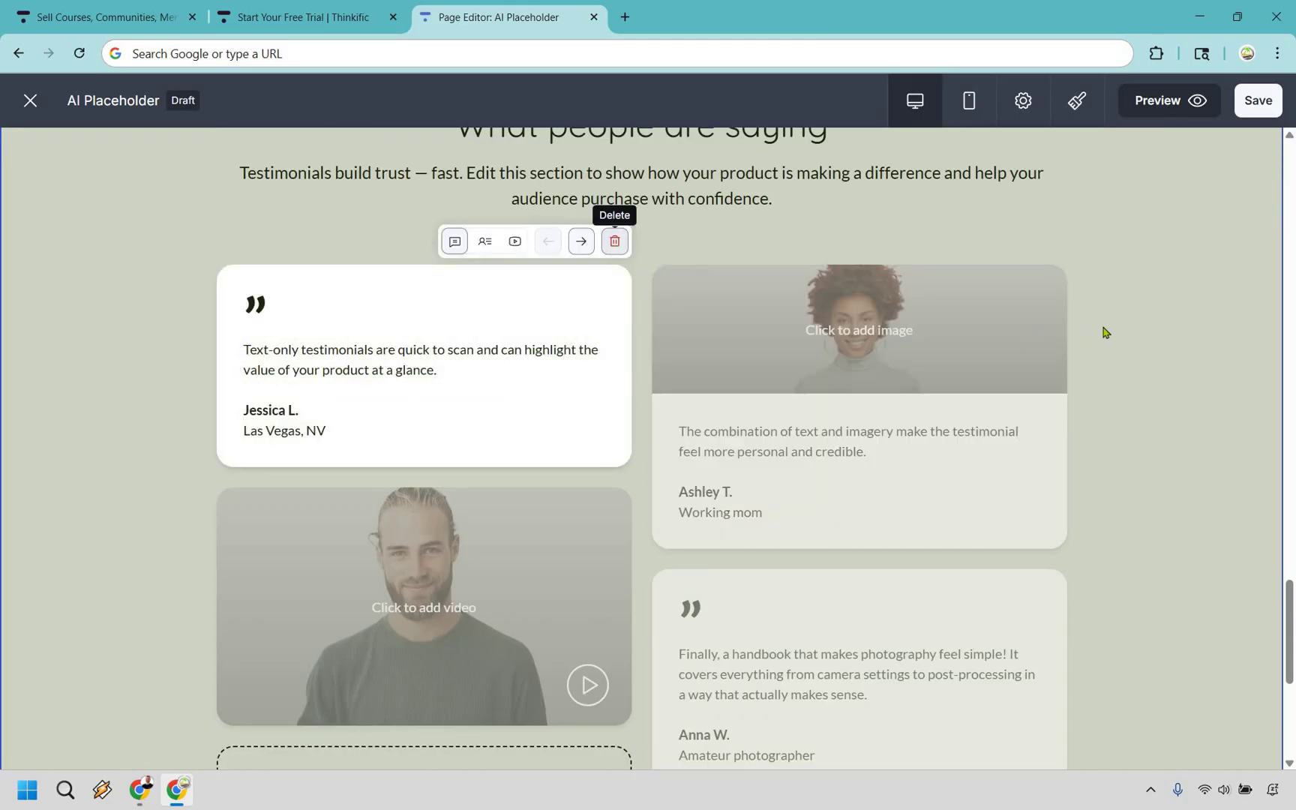
Check the rest of the landing page and save its changes
scroll(1169, 385, down, 5)
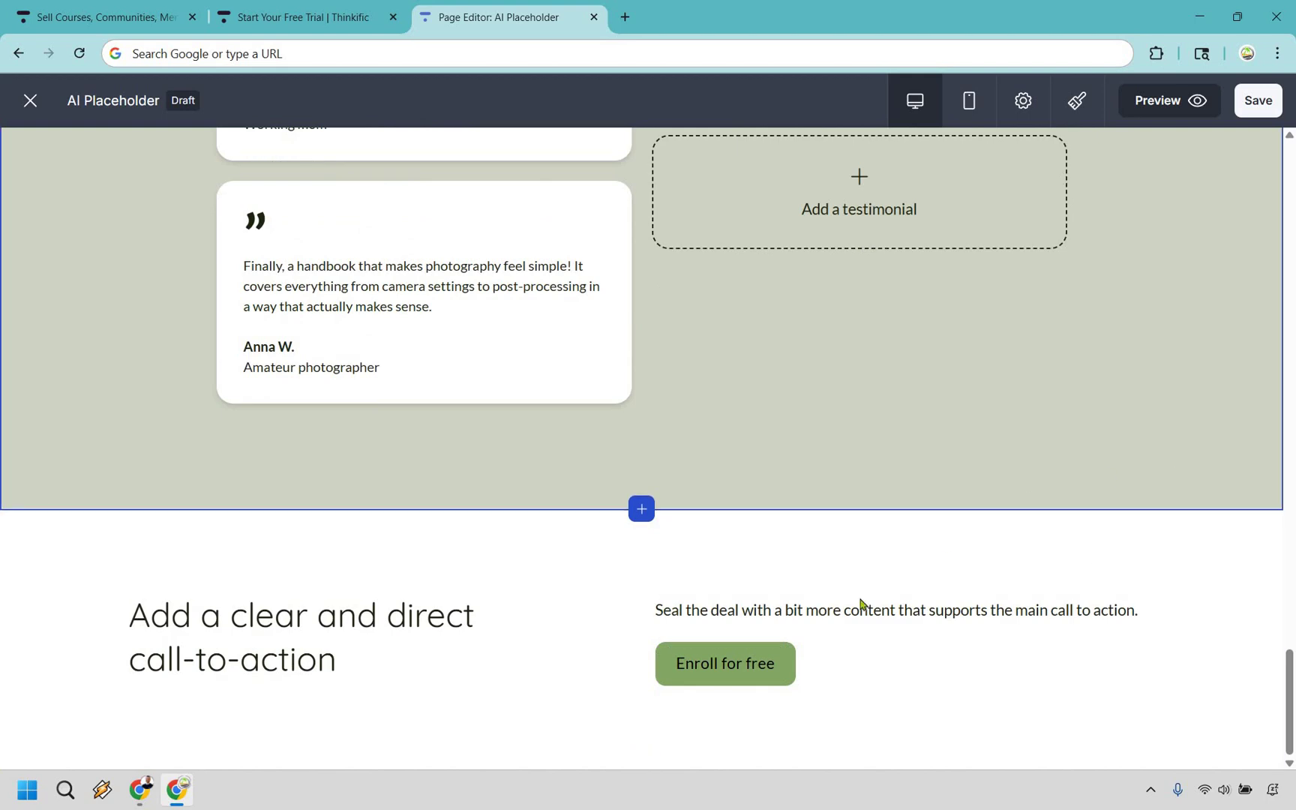
scroll(1232, 524, up, 15)
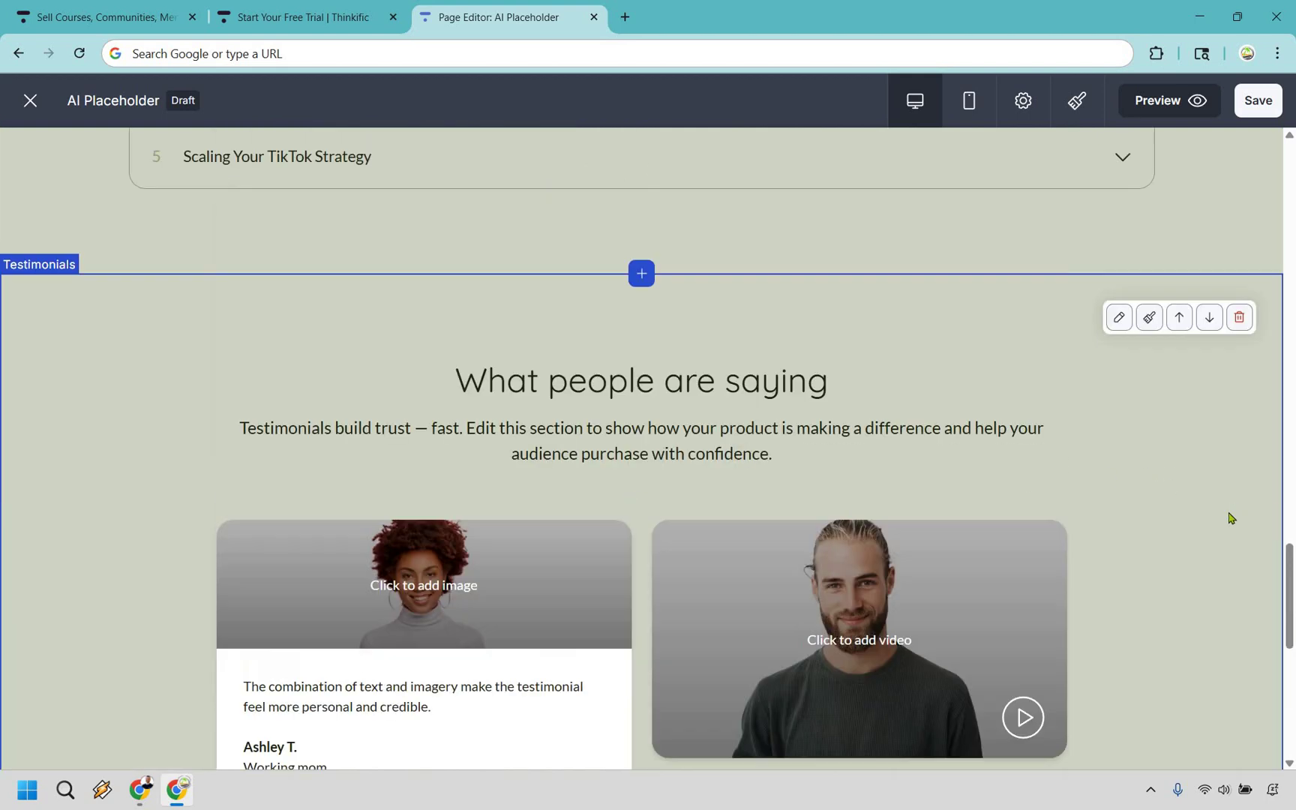
scroll(1230, 518, up, 10)
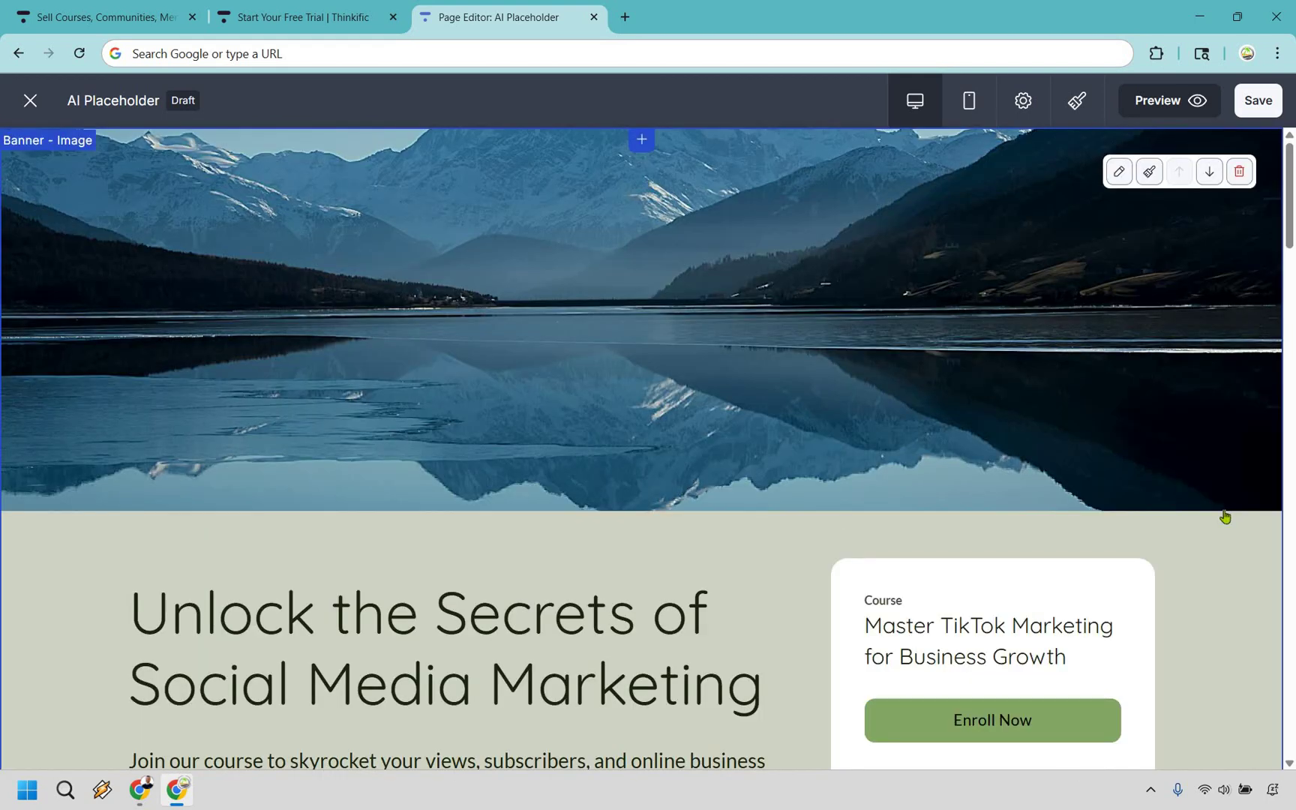
click(1258, 100)
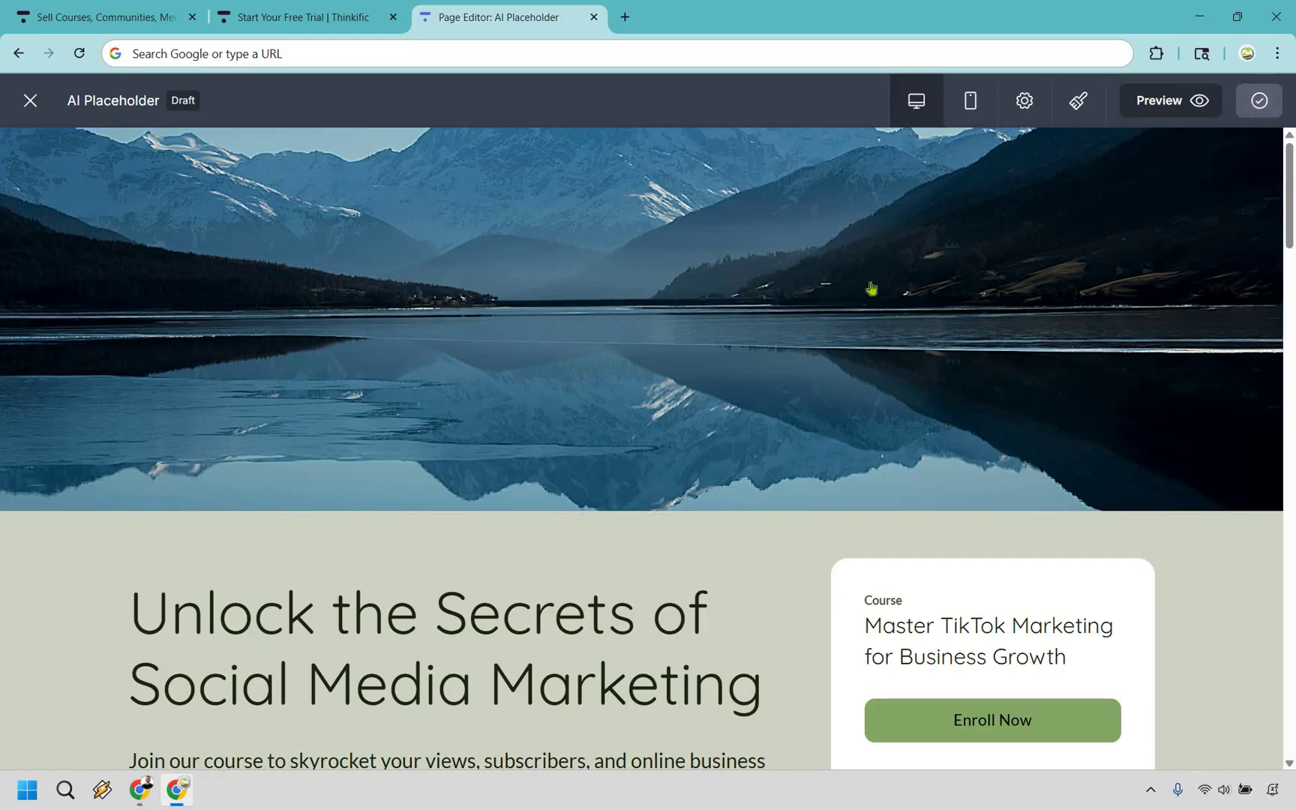
Exit the page editor and review the generated chapters and lessons in the course curriculum
click(31, 105)
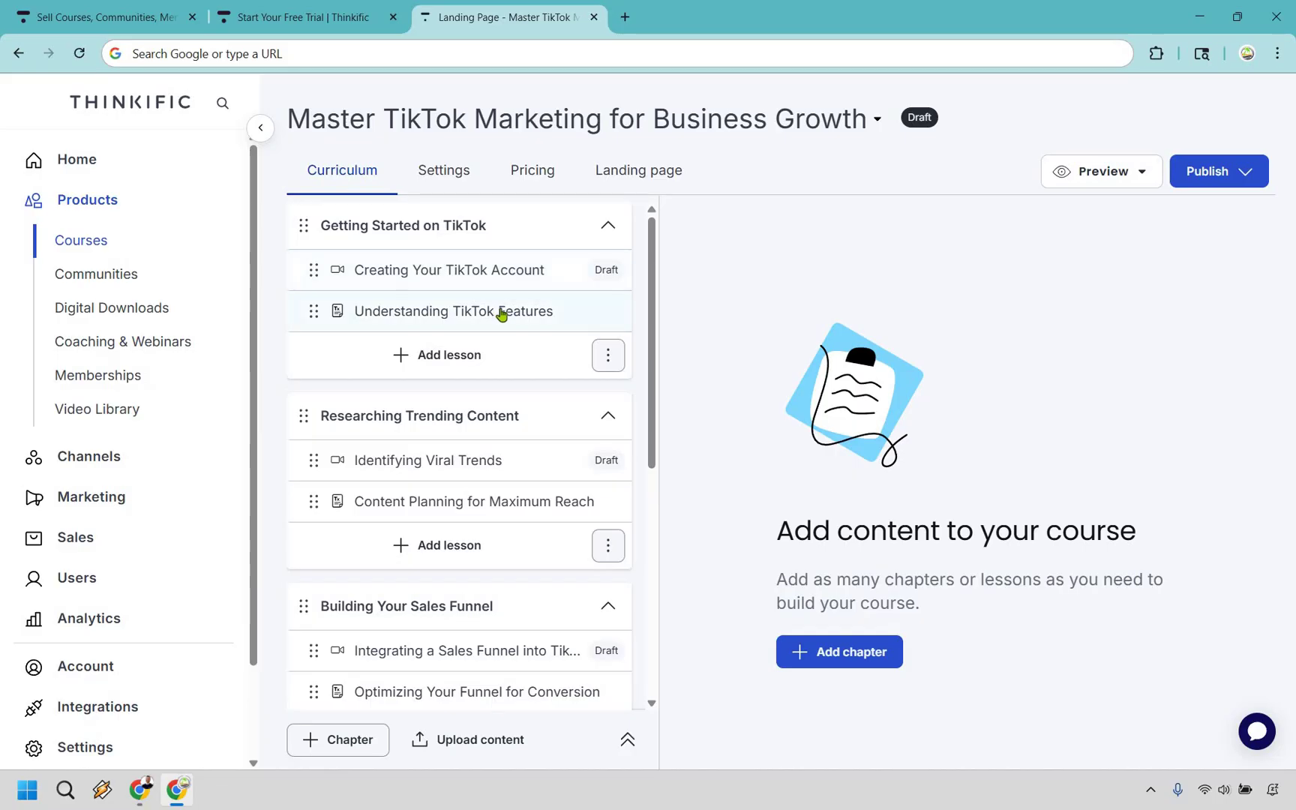
scroll(511, 297, down, 1)
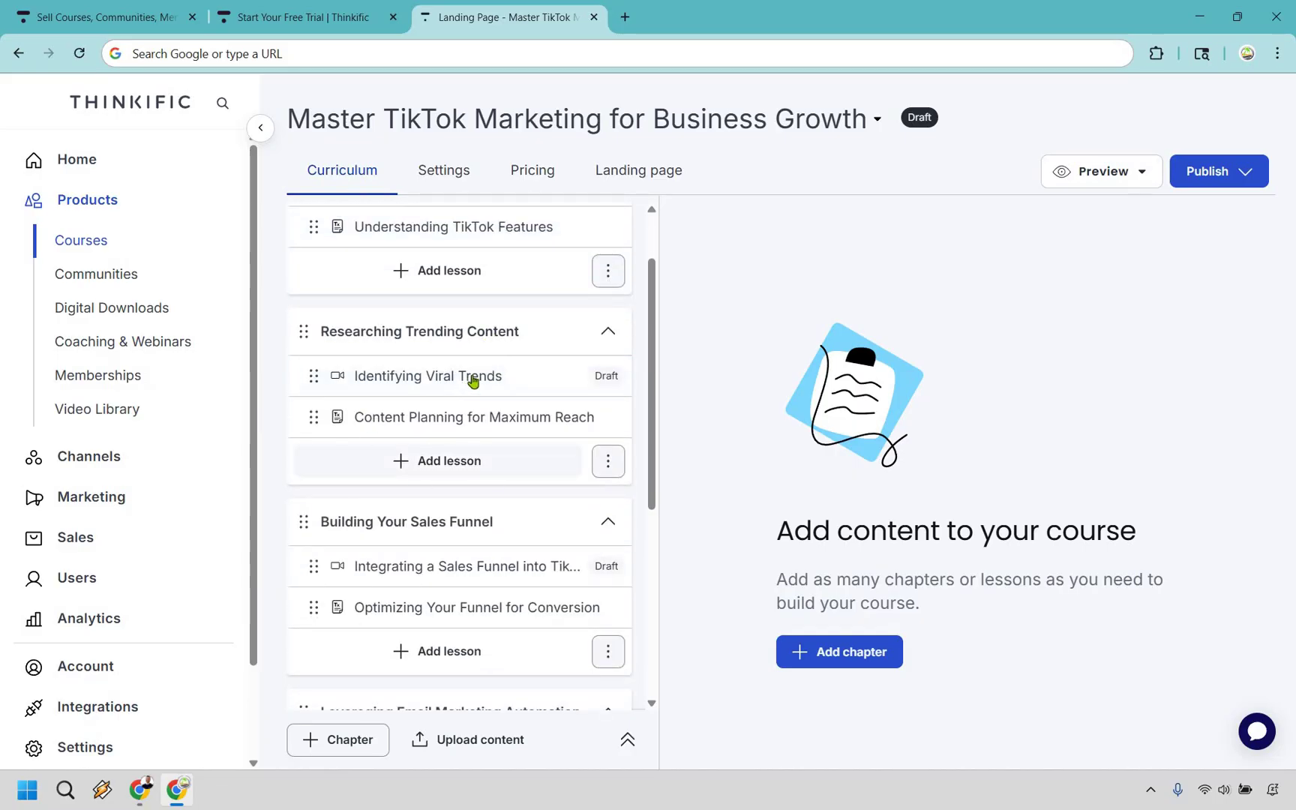
scroll(477, 361, down, 2)
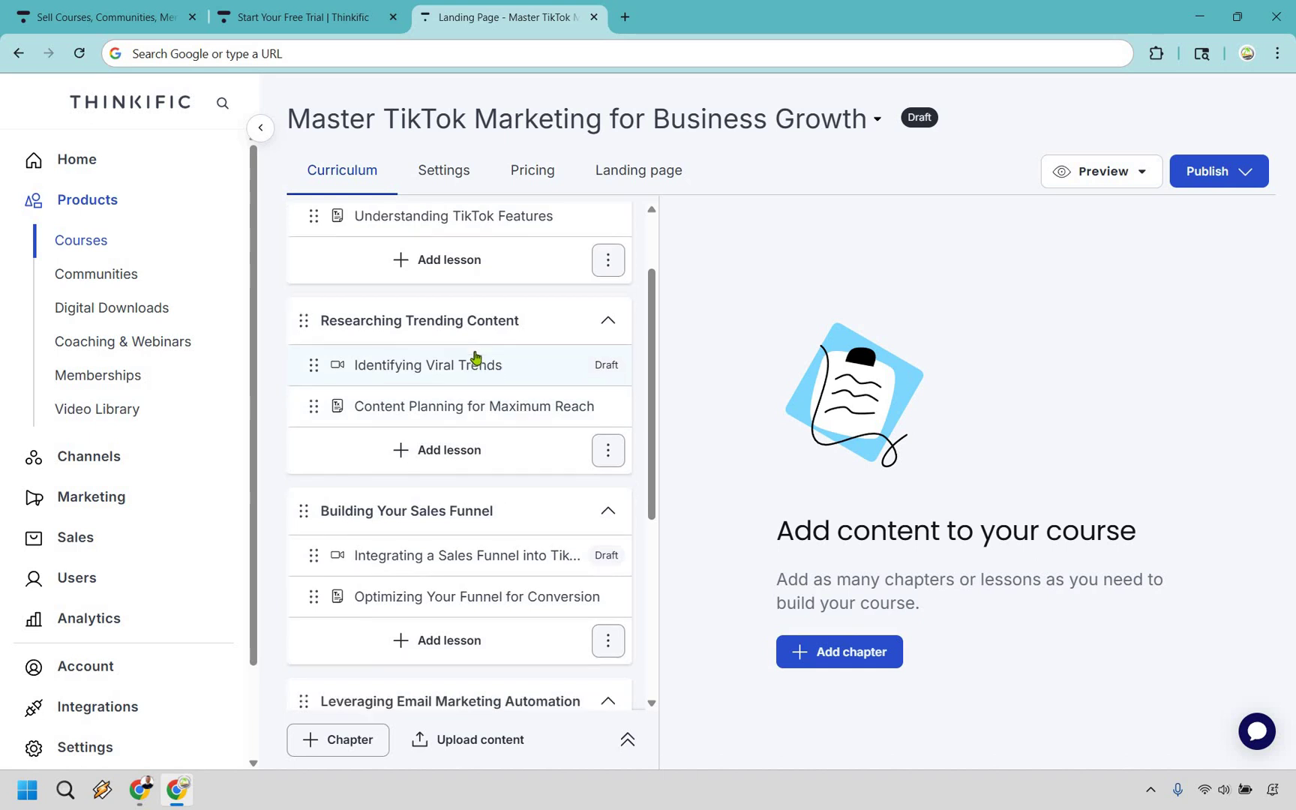
scroll(482, 349, down, 1)
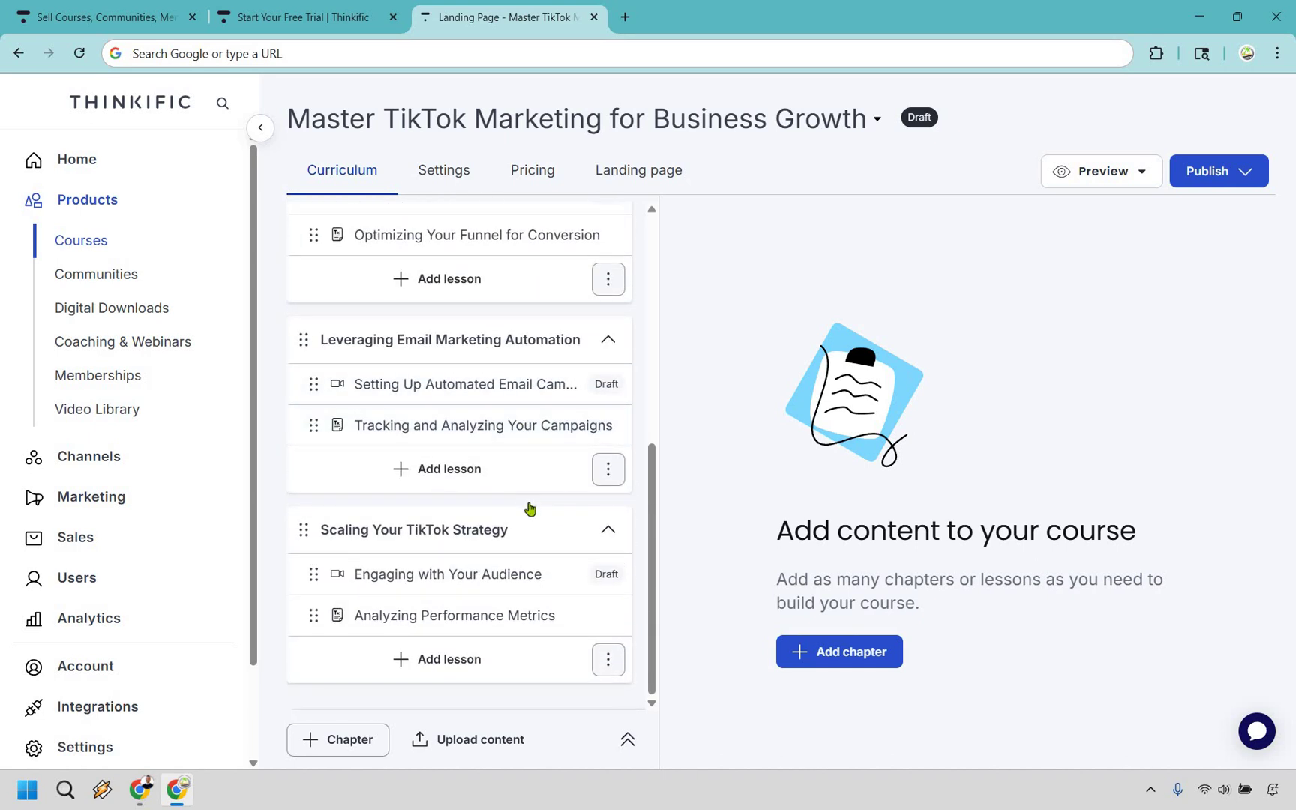
scroll(529, 504, up, 6)
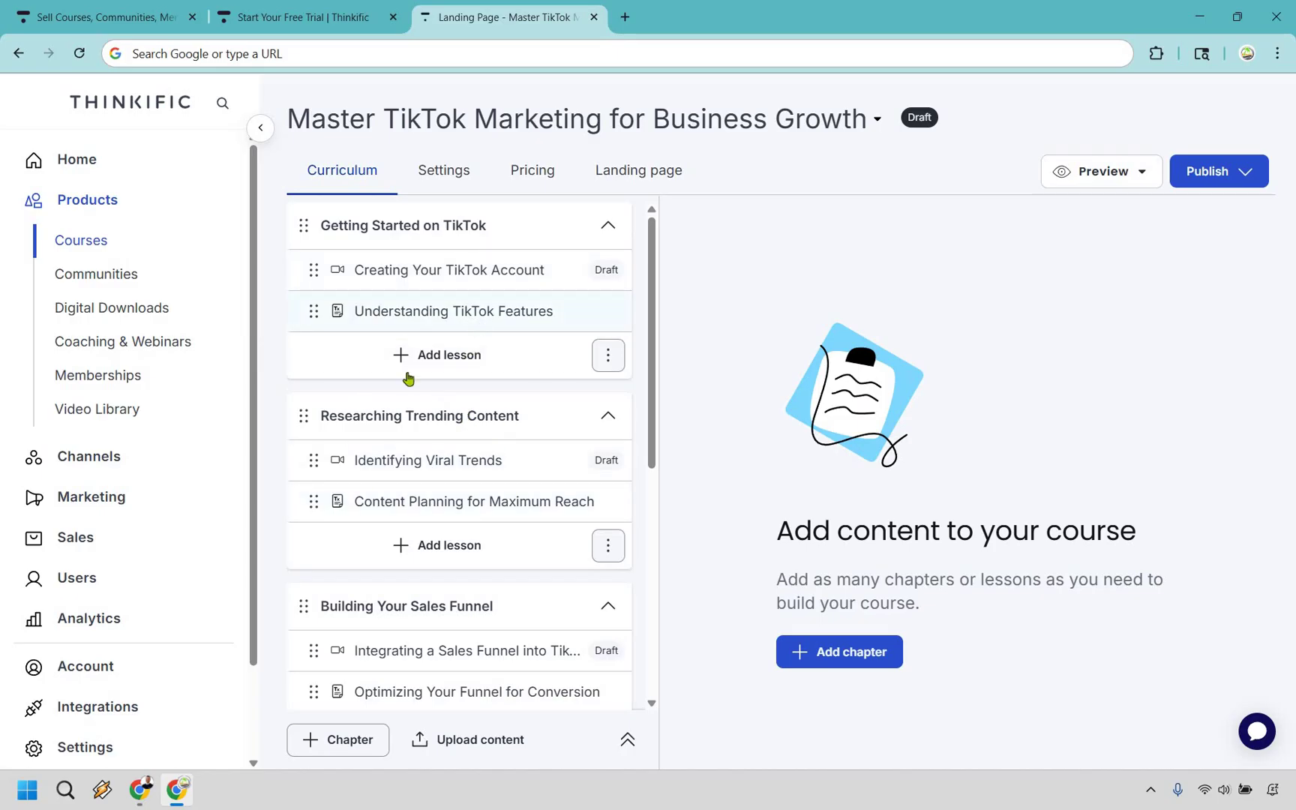
Create a chapter titled "Video Creation" and move it directly before the "Building Your Sales Funnel" chapter
scroll(408, 378, down, 2)
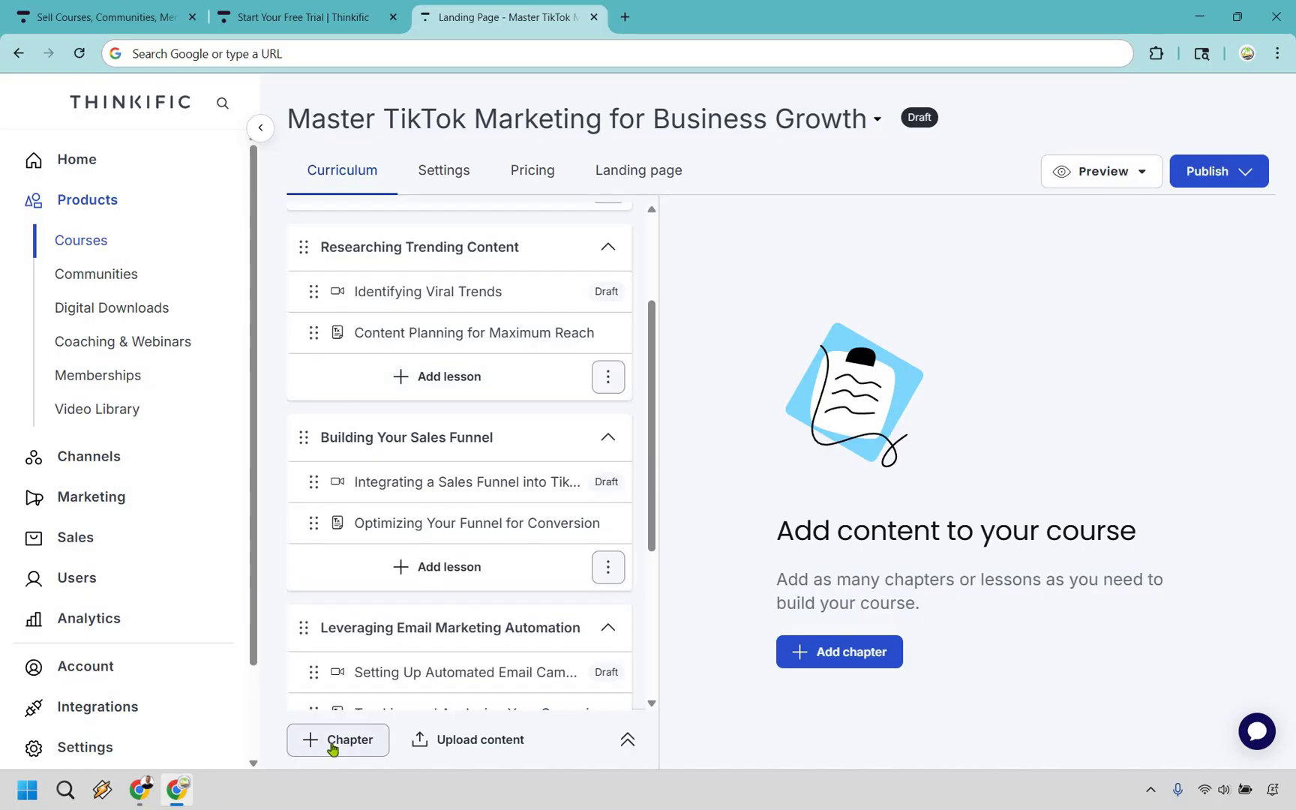
click(333, 742)
click(884, 316)
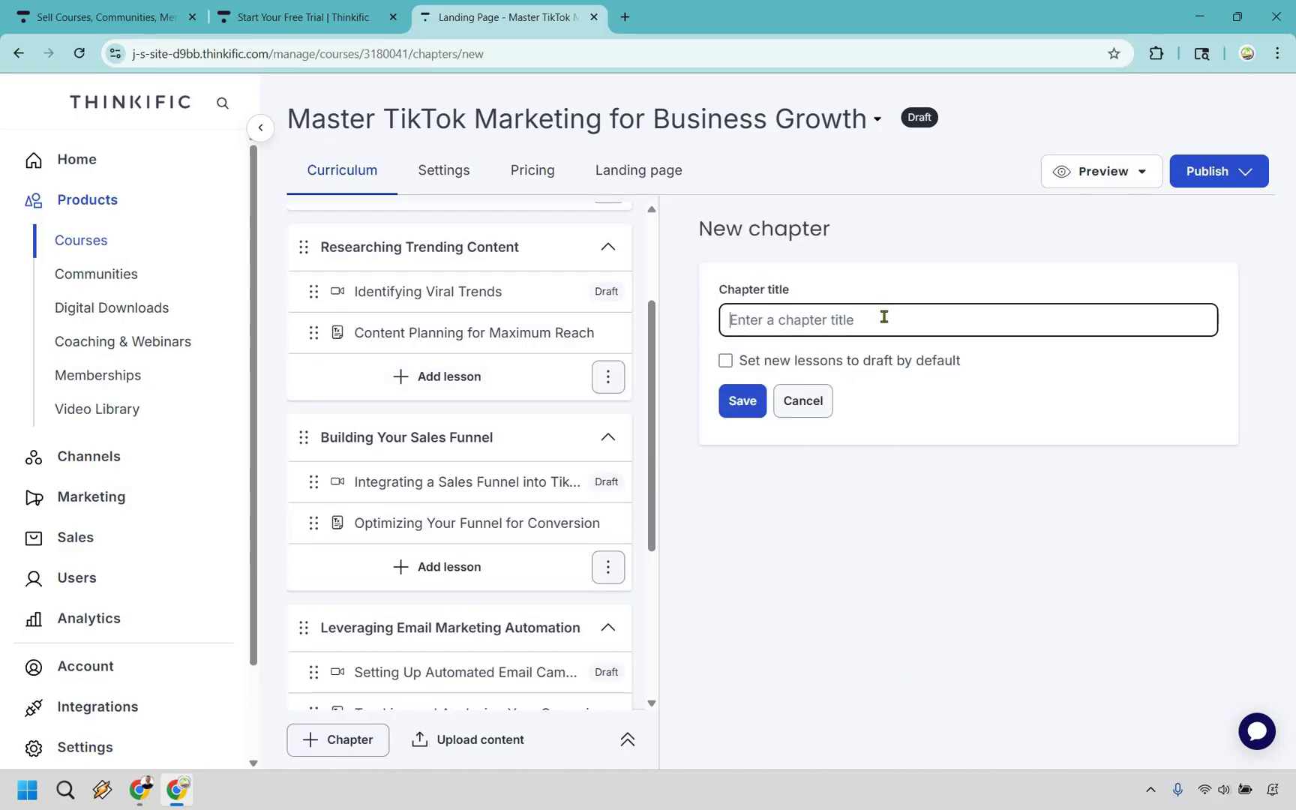
text(Video Creation)
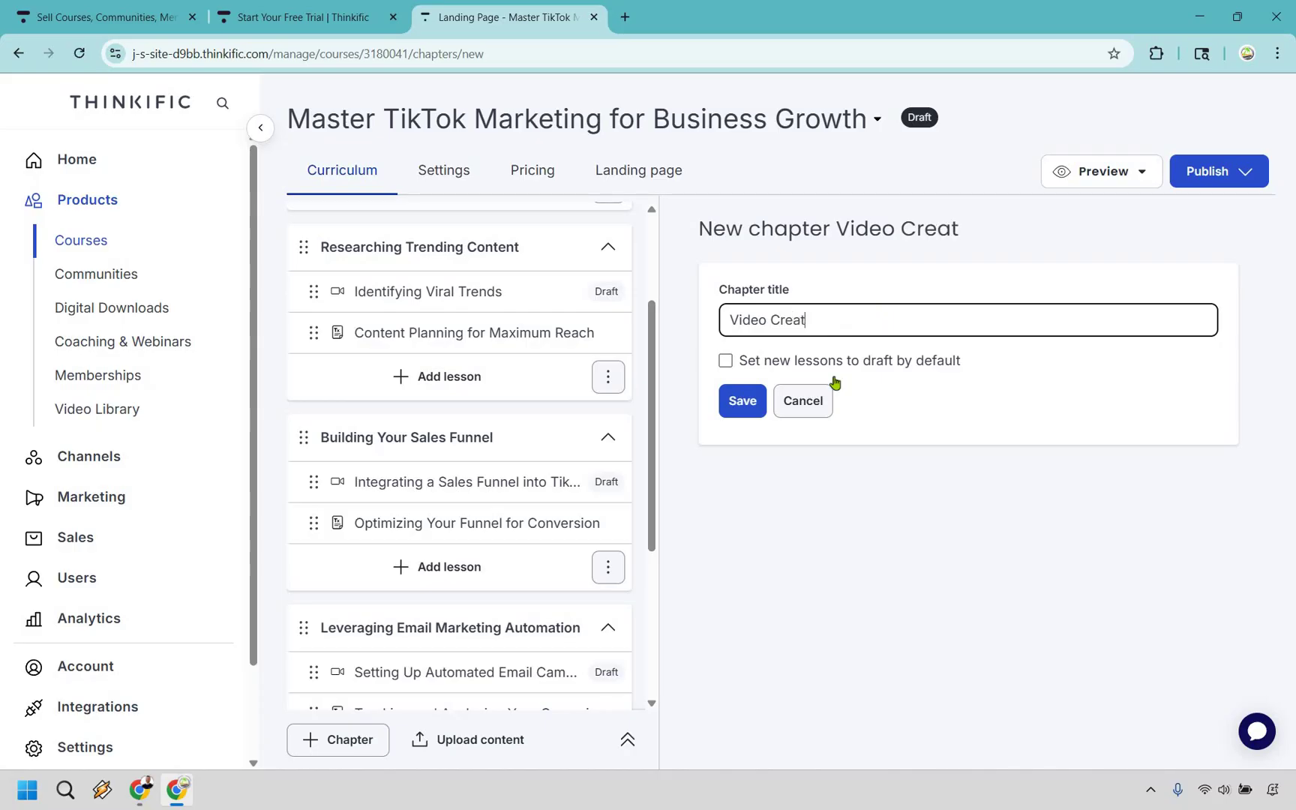
click(967, 389)
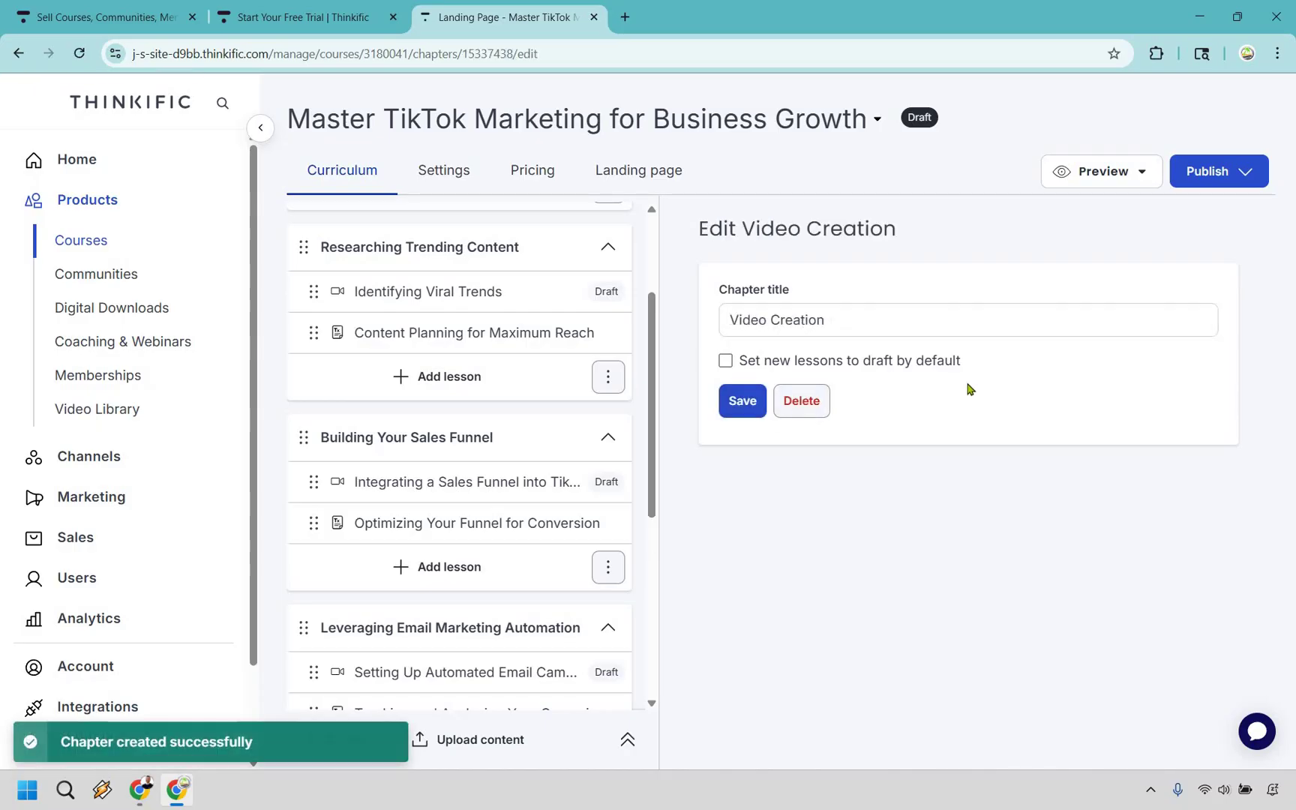
drag(305, 613, 449, 544)
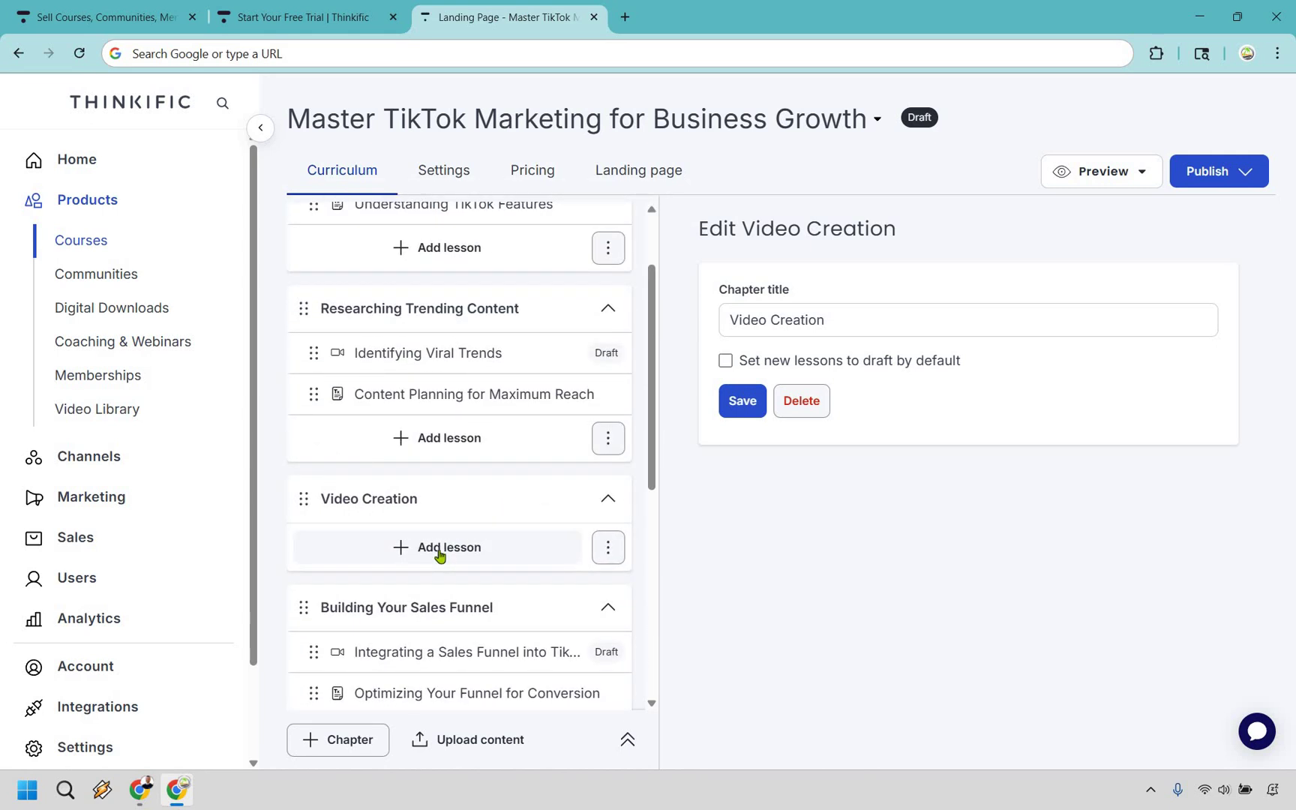
Start a new video lesson titled "Video Creation" in the Video Creation chapter
click(440, 556)
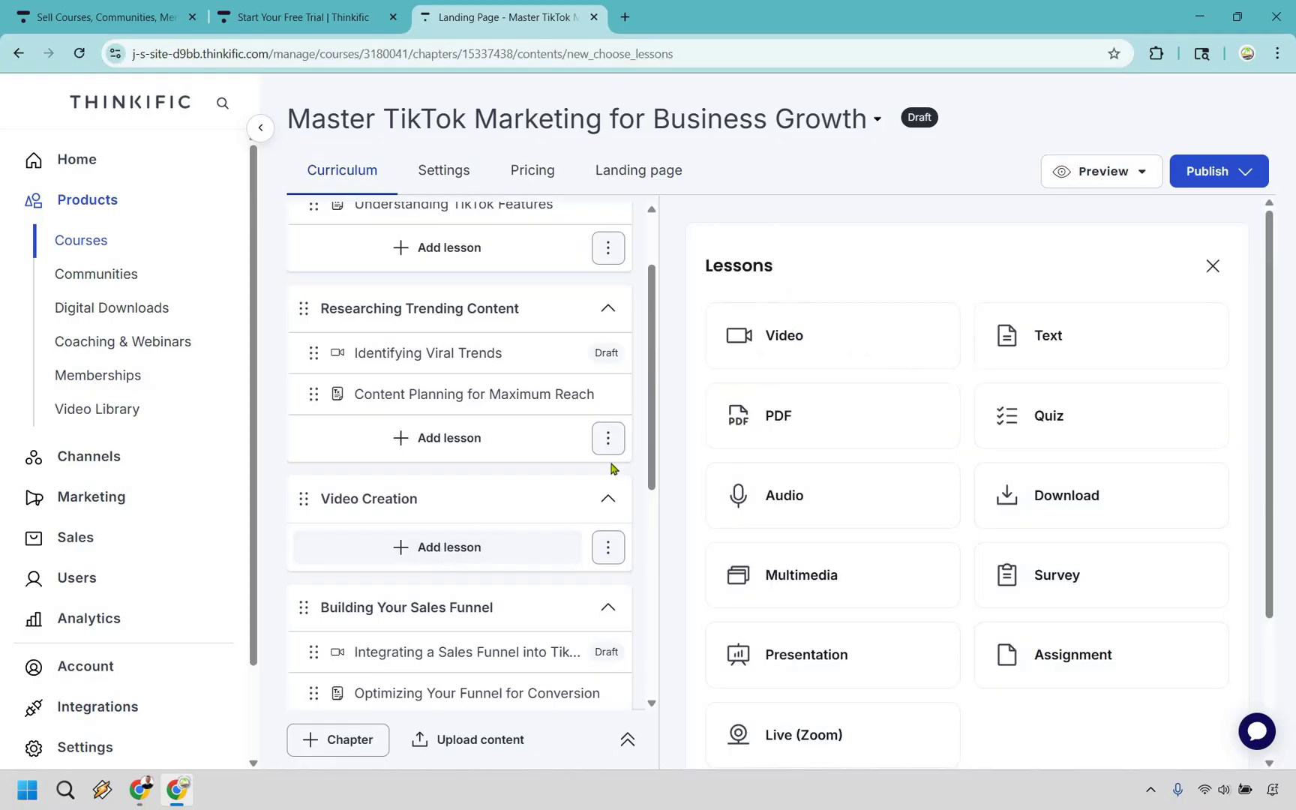
click(808, 335)
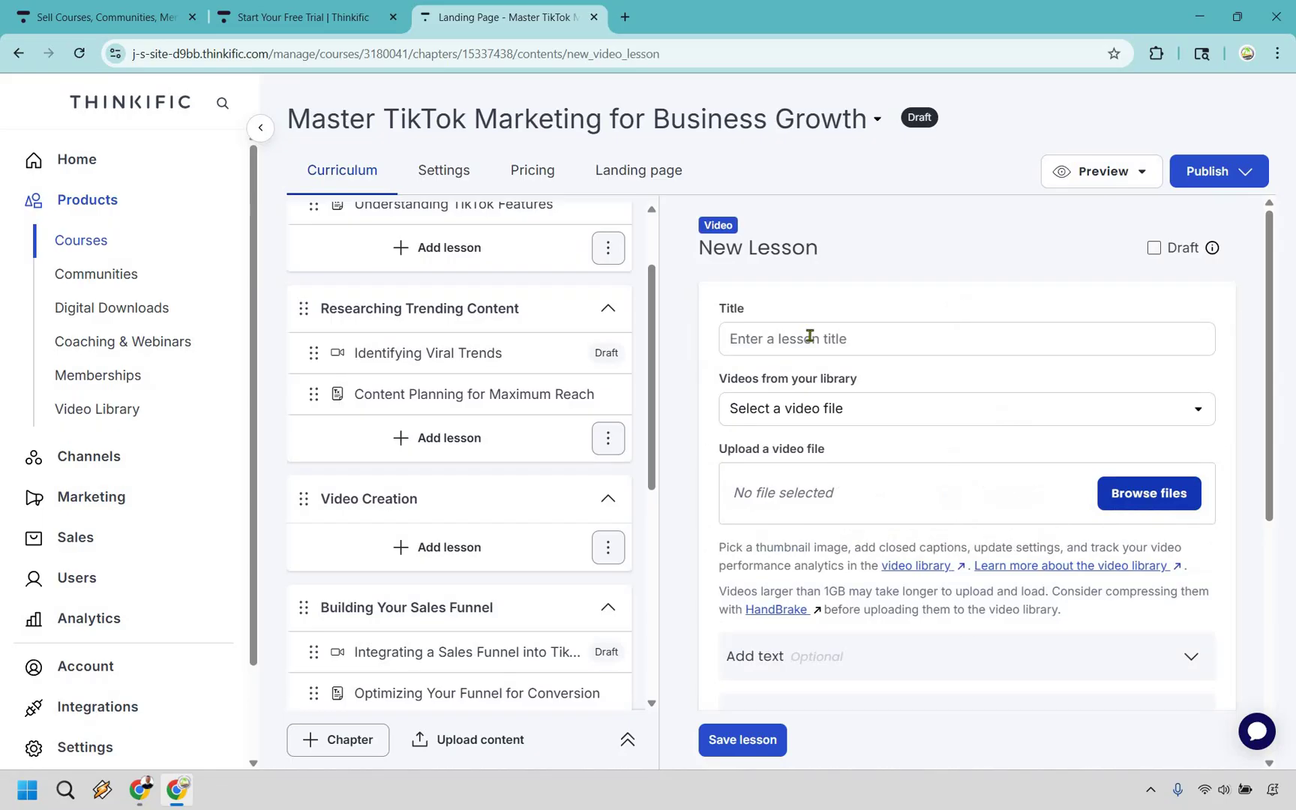
click(810, 338)
text(Video )
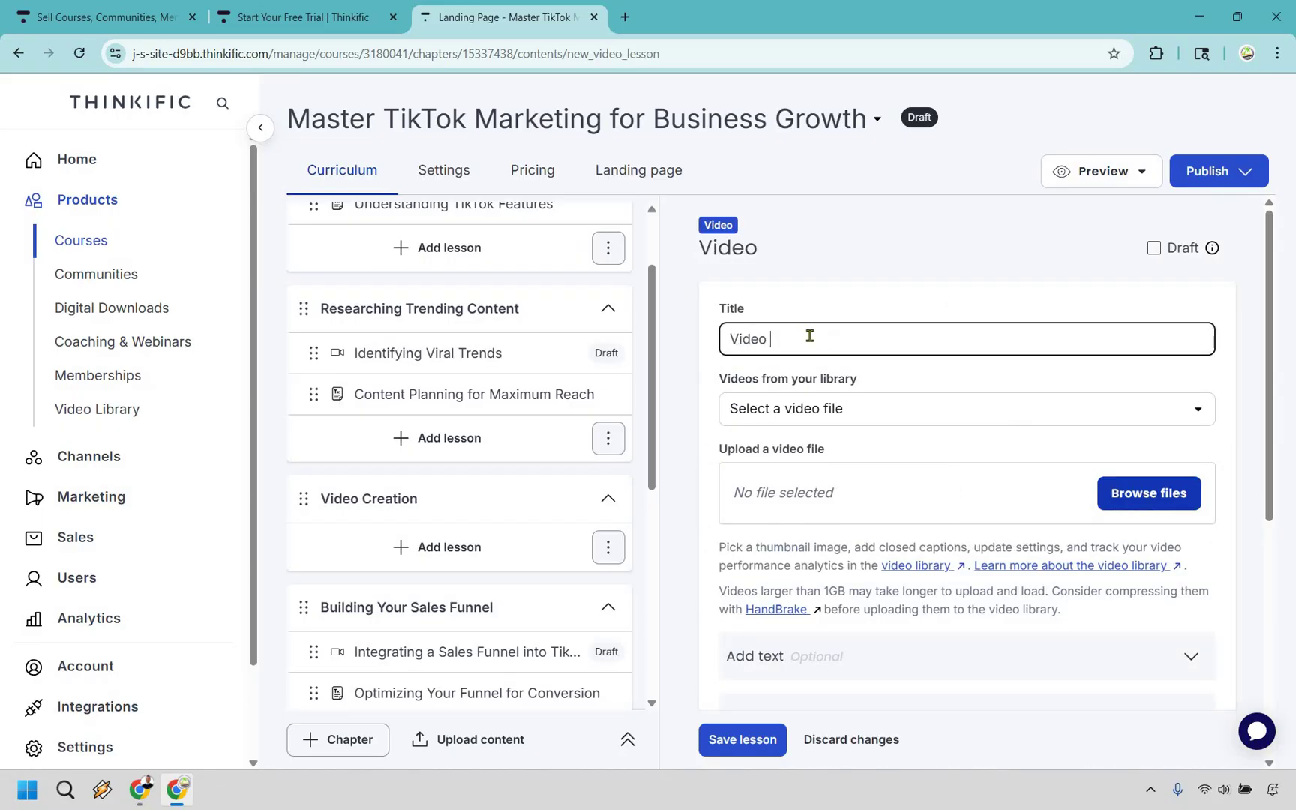
text(Creation)
Use Blueprint Explained.mp4 from the video library in the new lesson and save the lesson
click(837, 408)
click(837, 450)
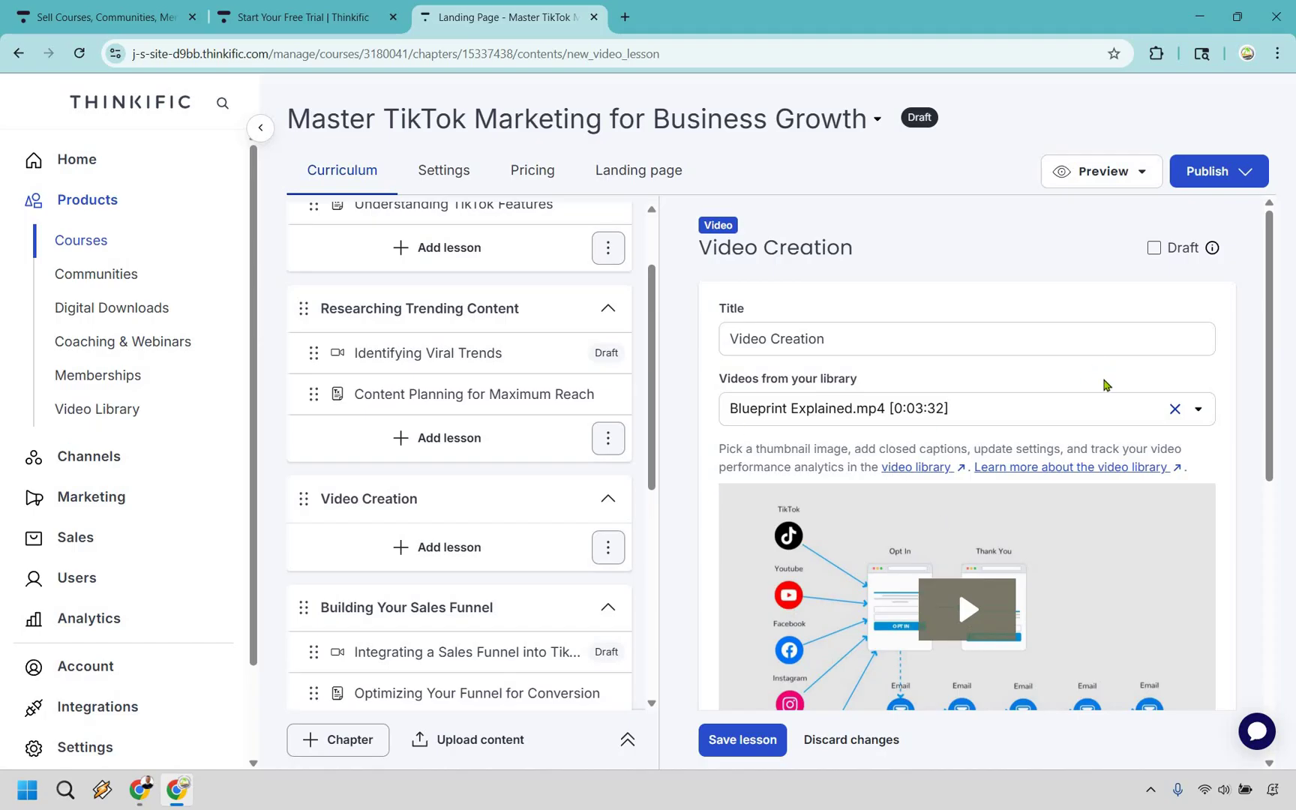
scroll(1095, 375, down, 3)
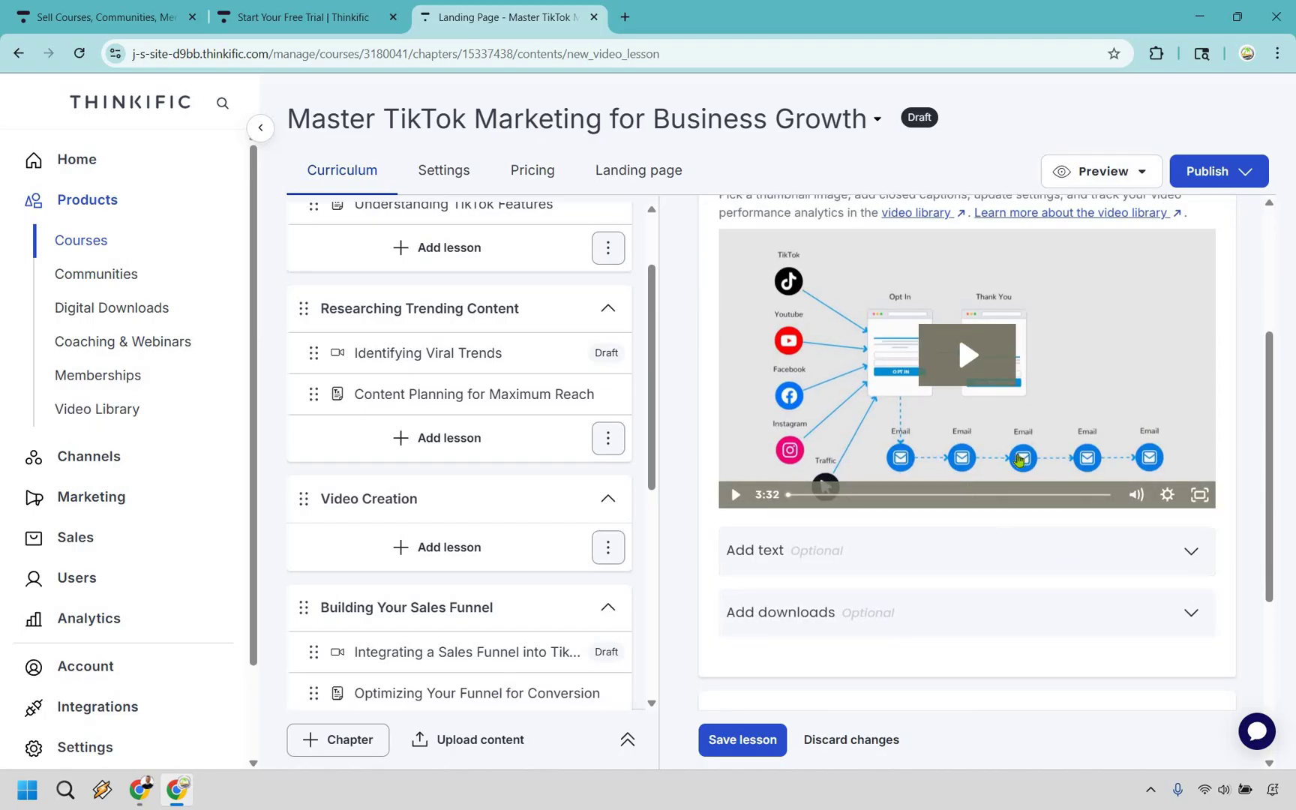
scroll(990, 472, down, 1)
scroll(1010, 458, down, 3)
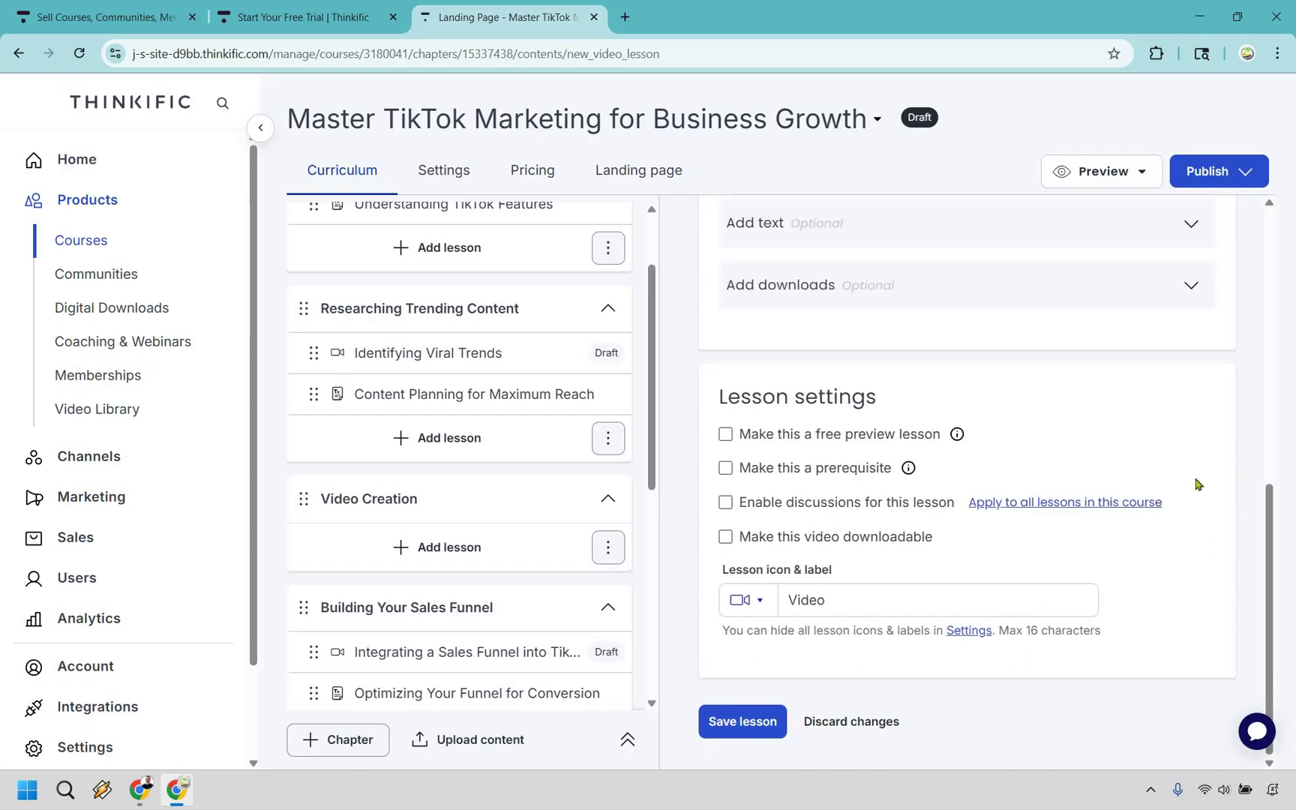
click(741, 721)
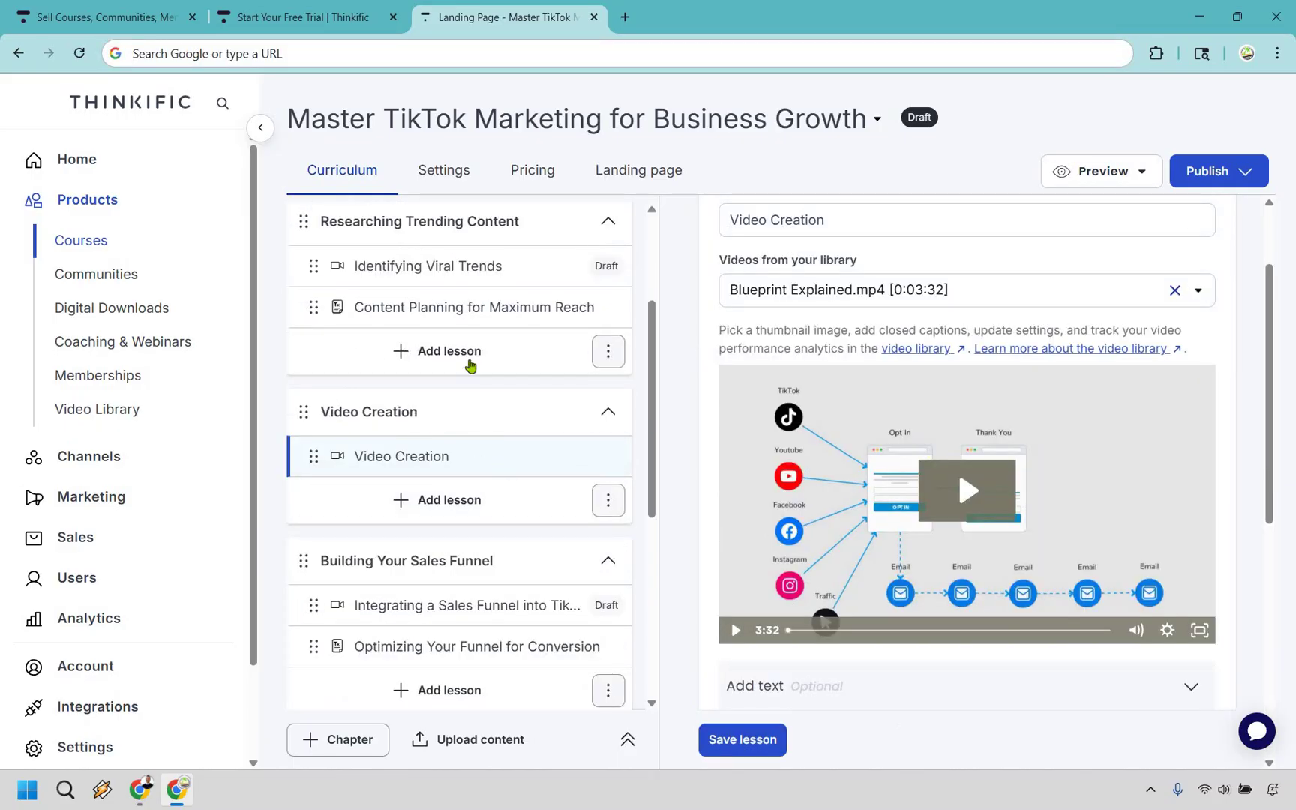
Change the course name to "0 To 30K Followers" in the course's basic settings
scroll(529, 409, up, 1)
scroll(530, 408, down, 3)
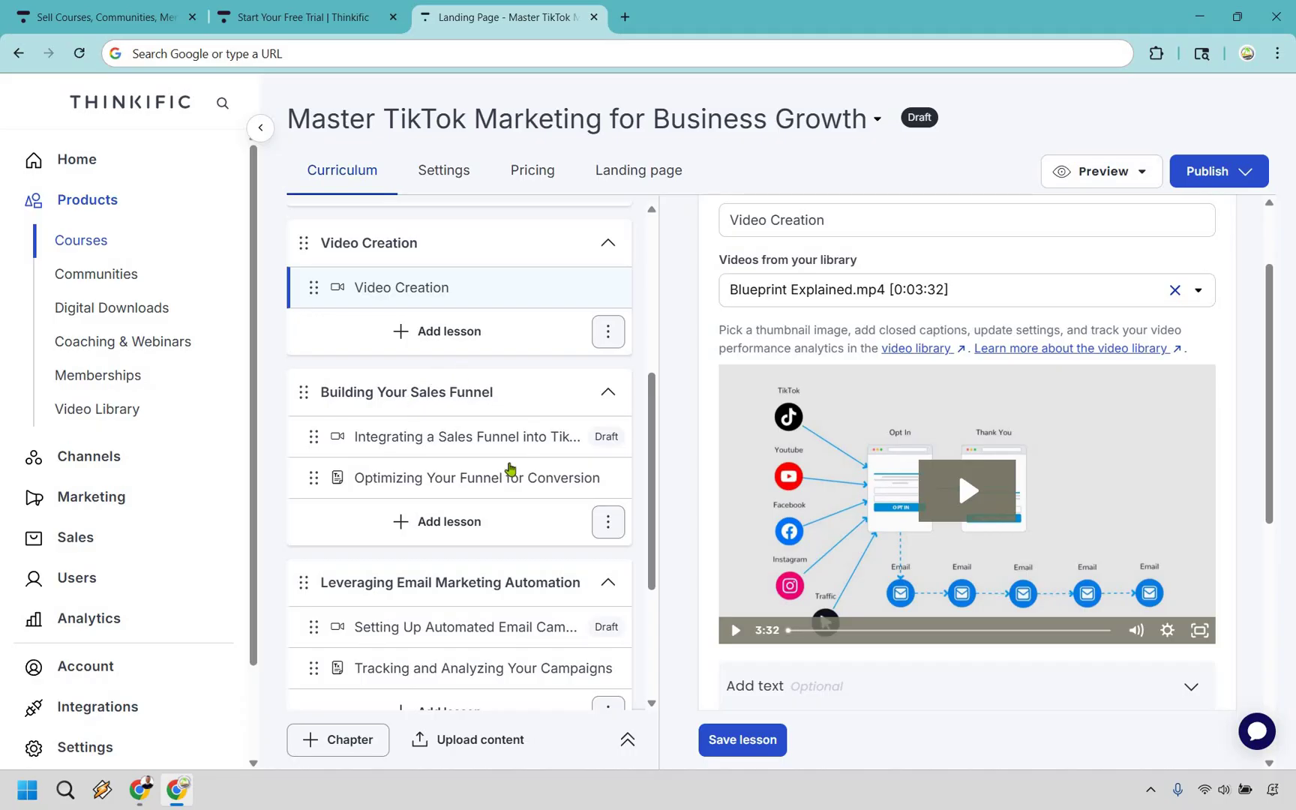
scroll(486, 405, down, 2)
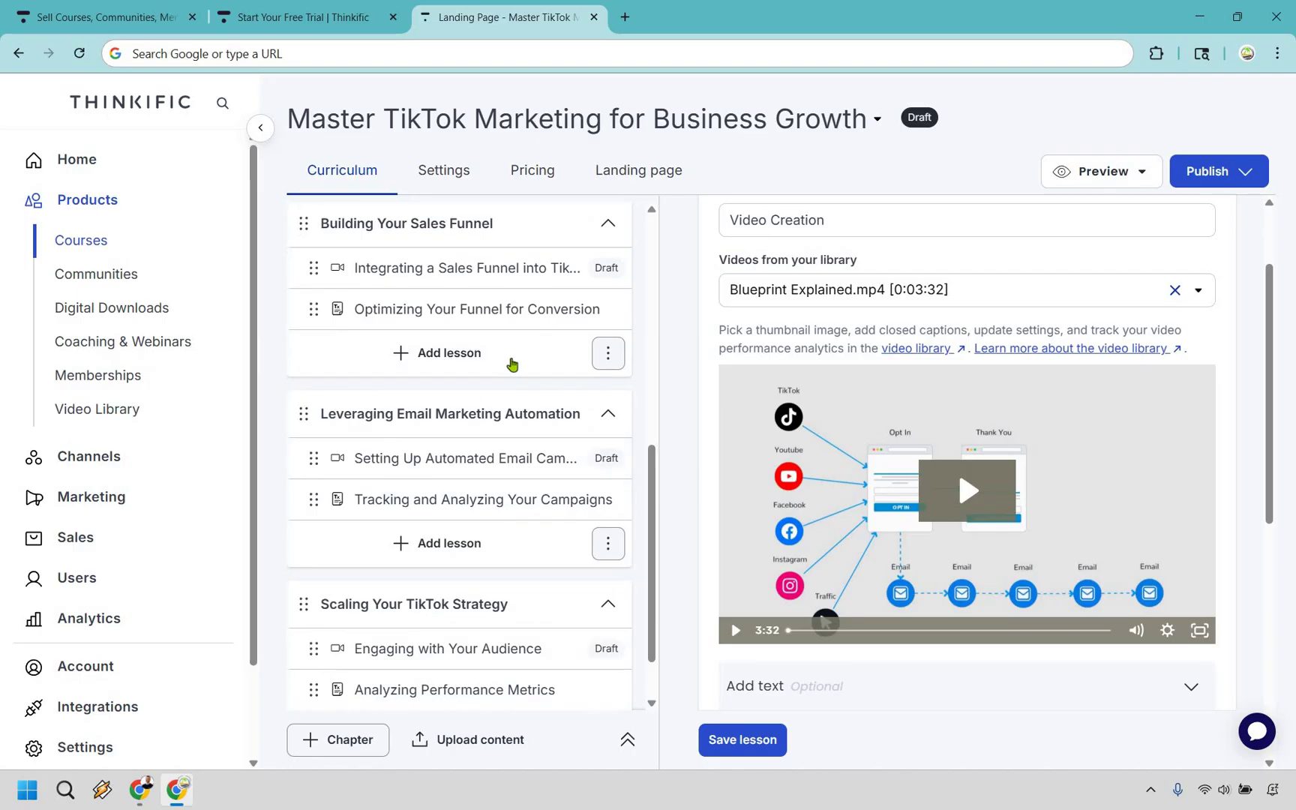
scroll(495, 458, down, 1)
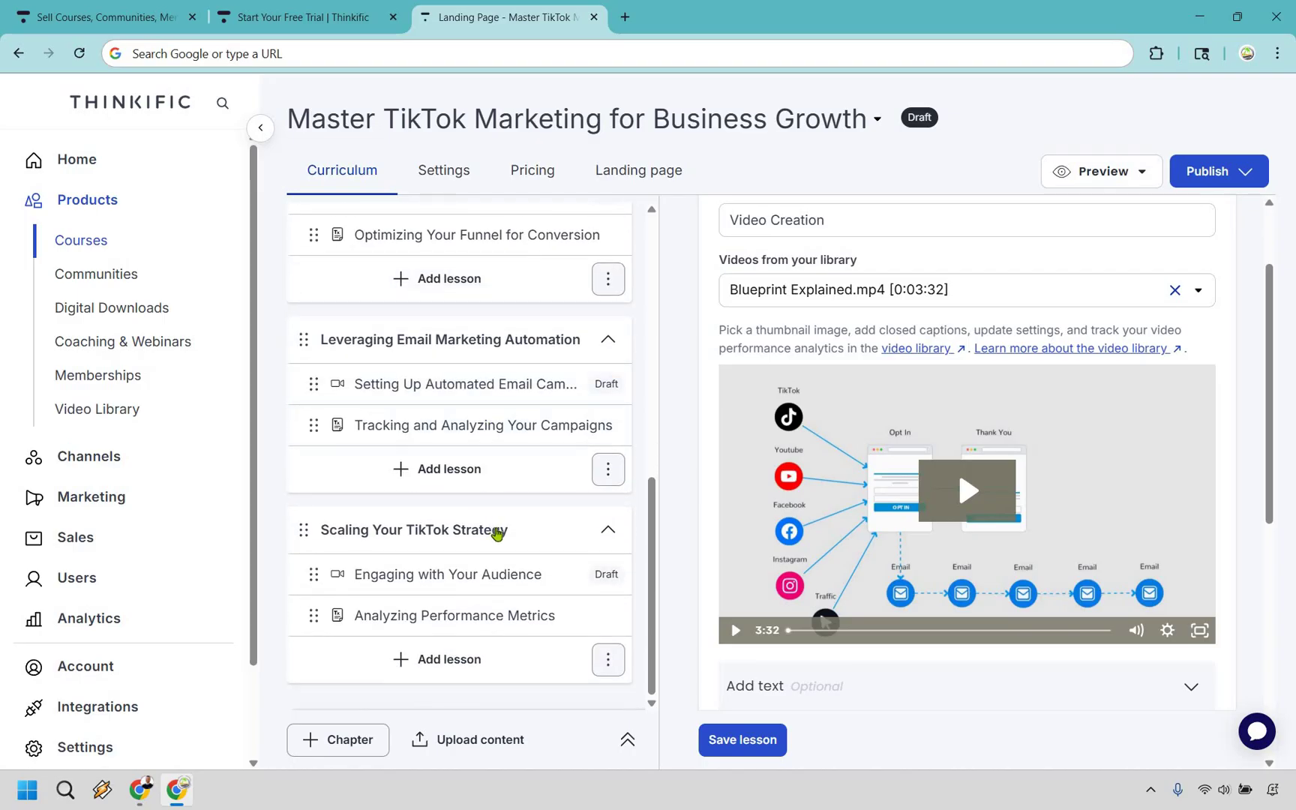
scroll(497, 532, up, 8)
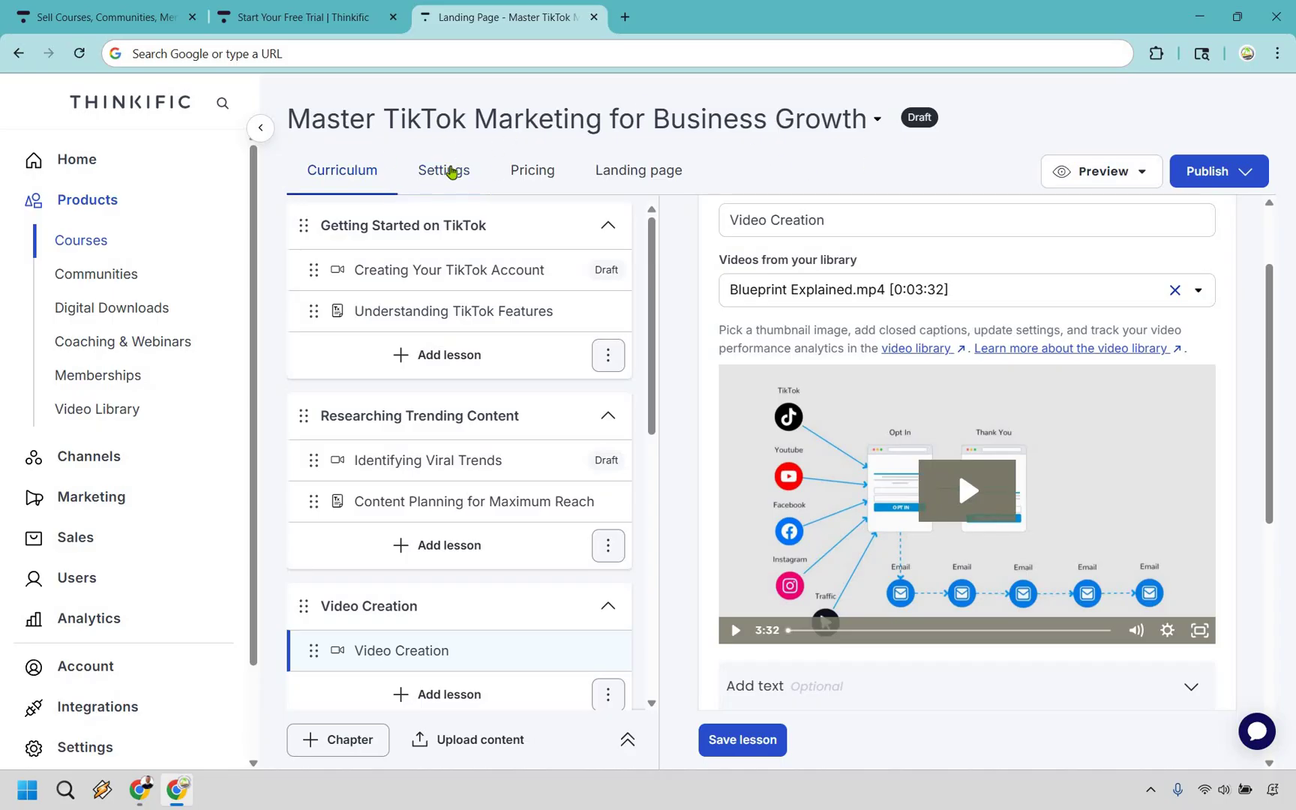
triple_click(780, 353)
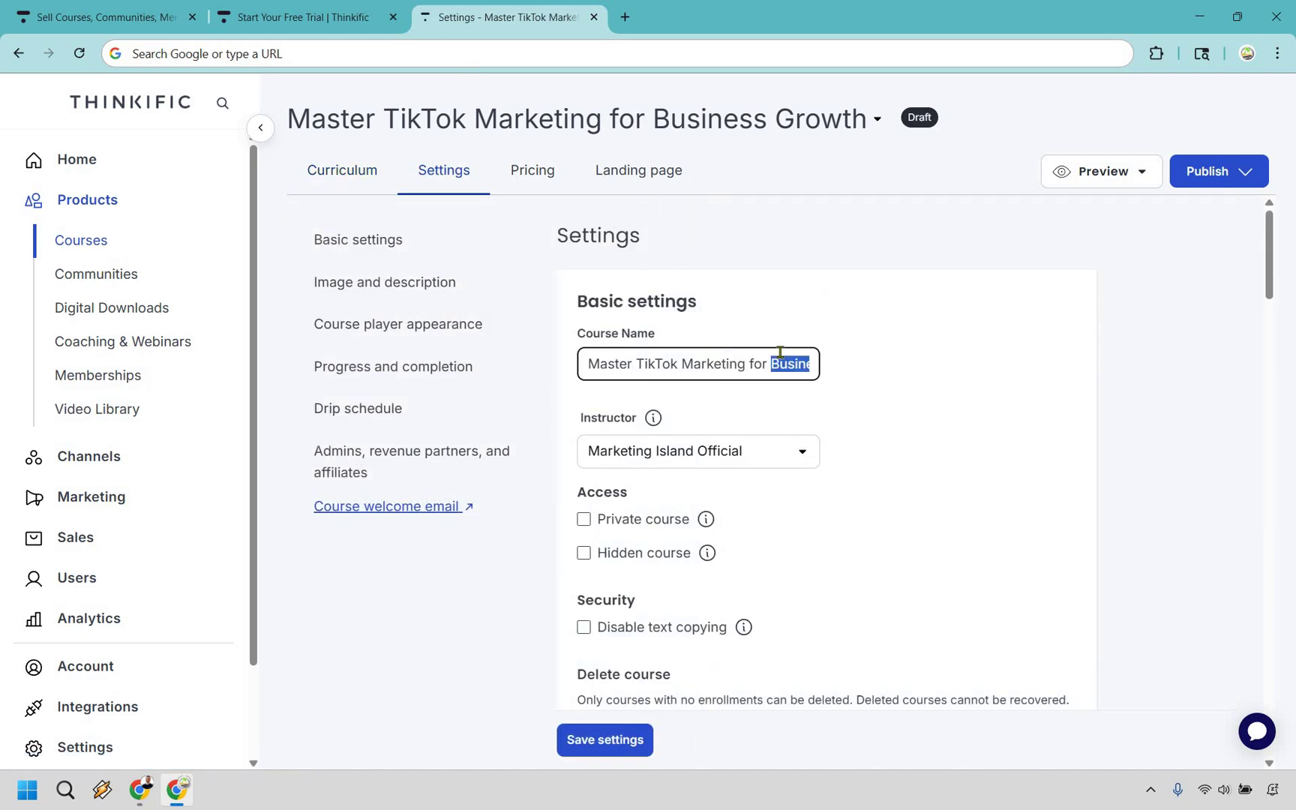
text(0 To 30K Followers)
click(987, 362)
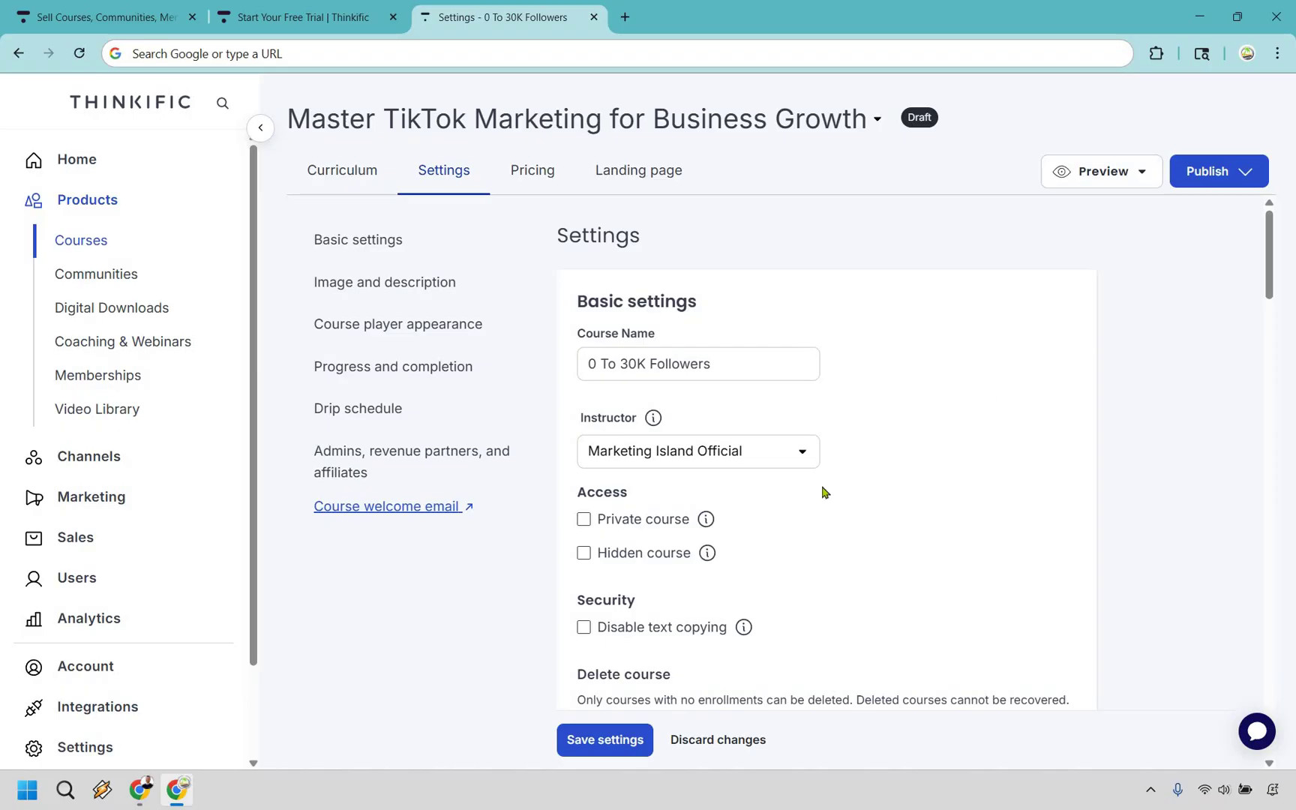
Set the primary color of the course player to green
scroll(1007, 356, down, 6)
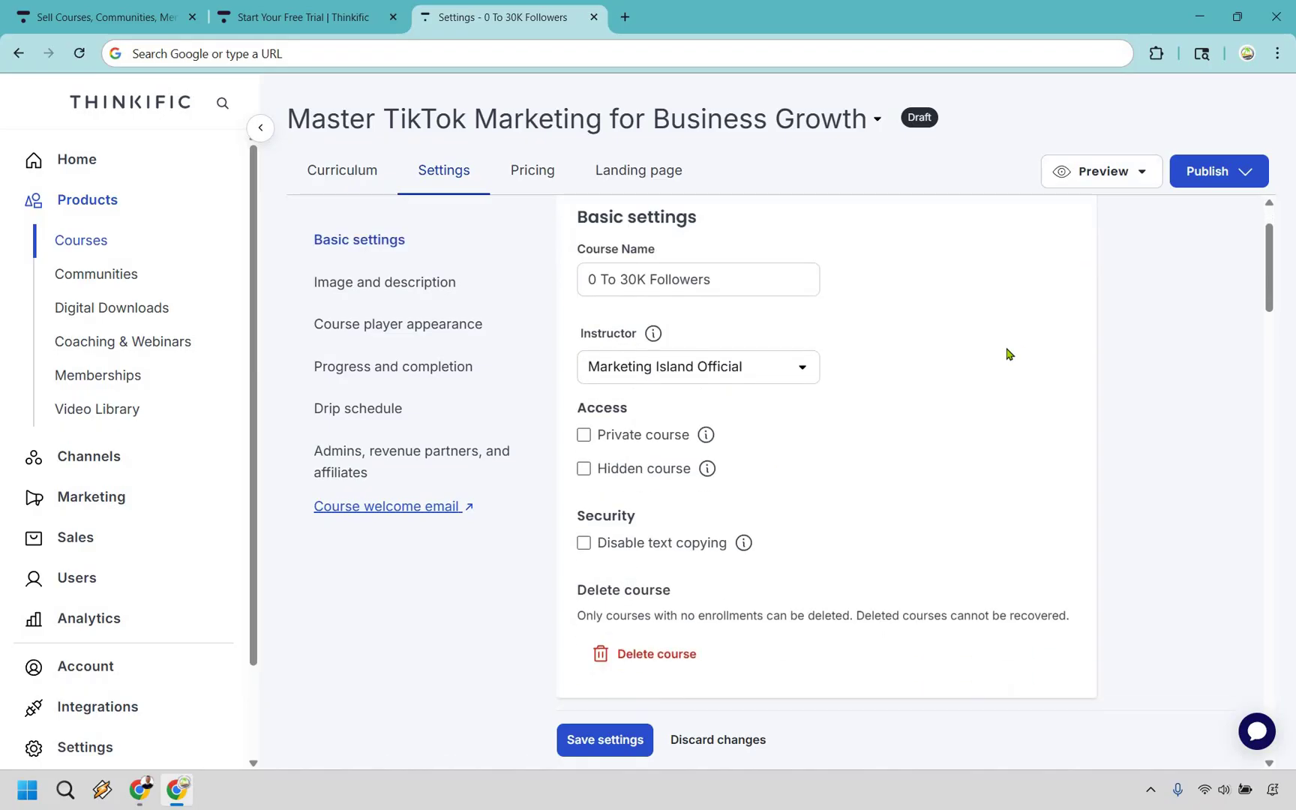
scroll(1200, 328, down, 2)
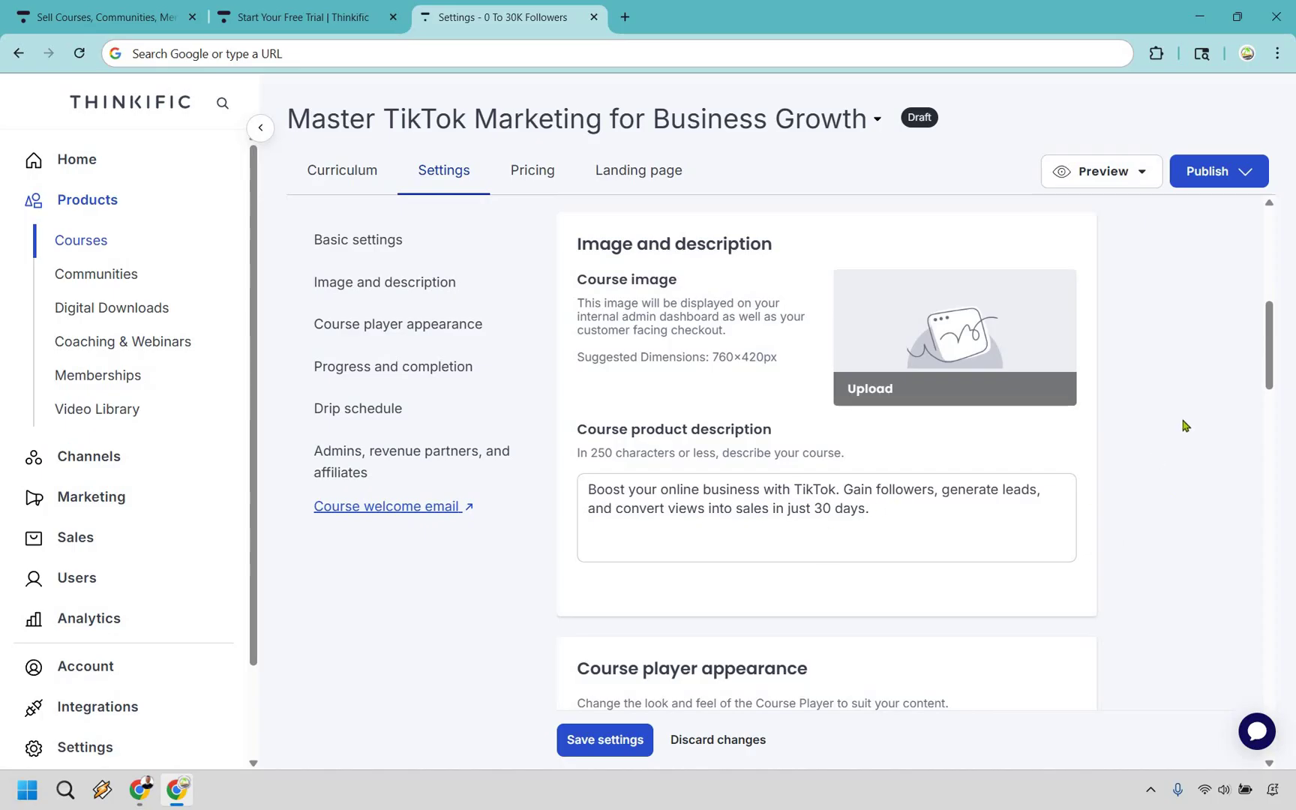
scroll(1183, 425, down, 5)
scroll(1039, 561, down, 1)
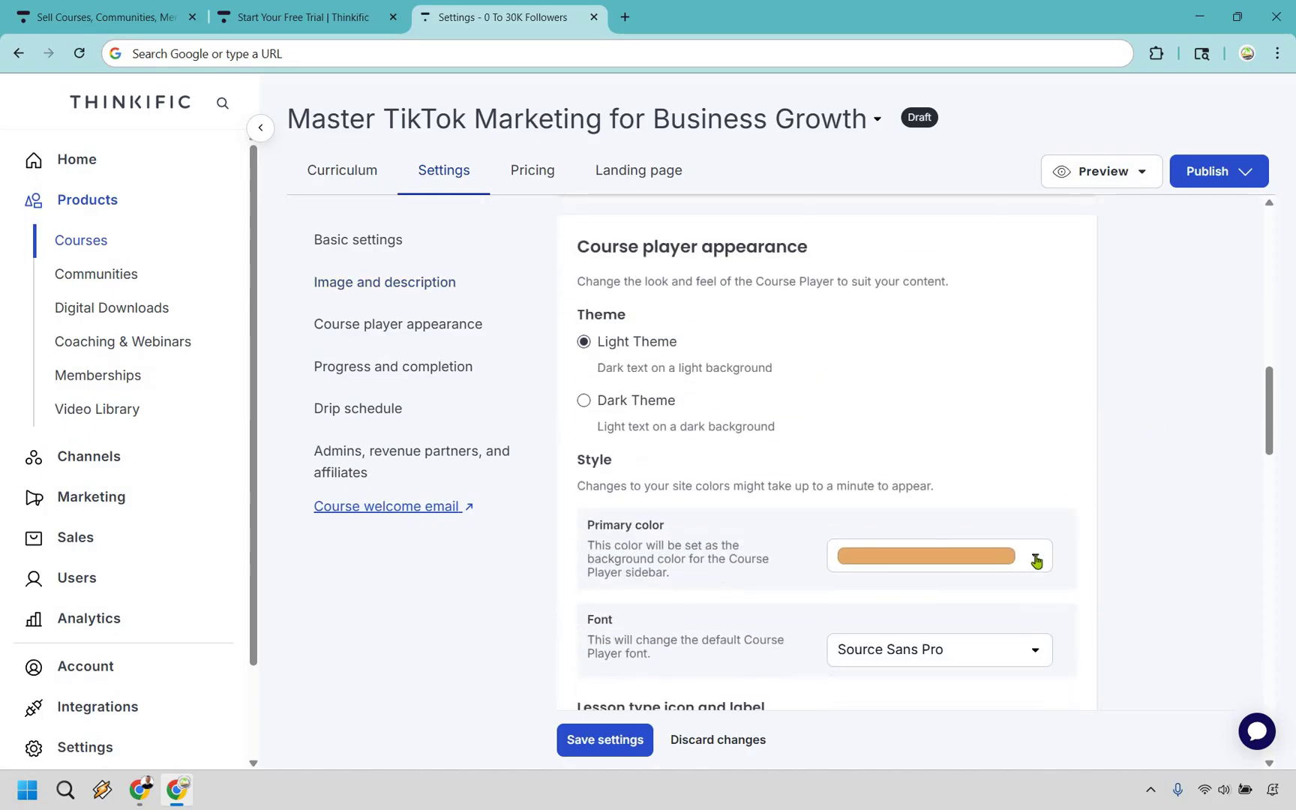
click(1036, 558)
click(892, 719)
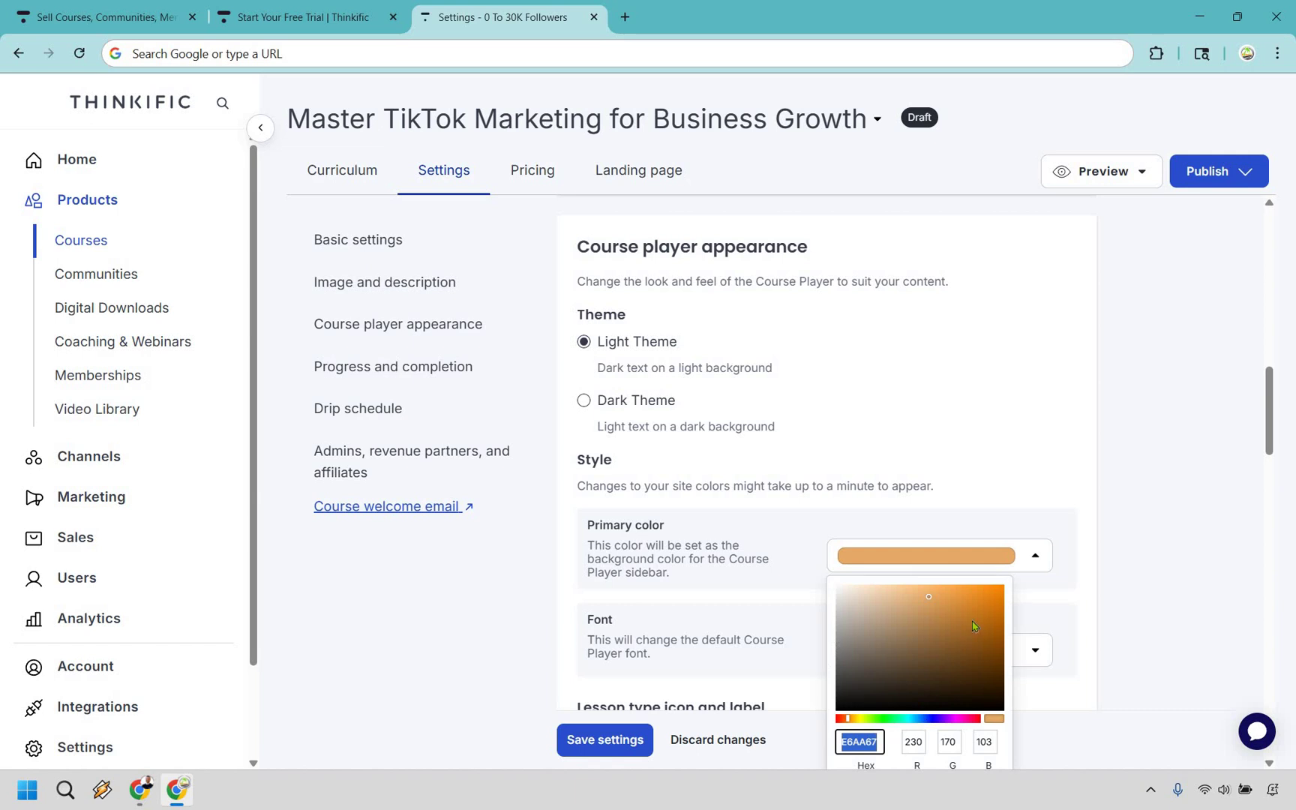
click(972, 619)
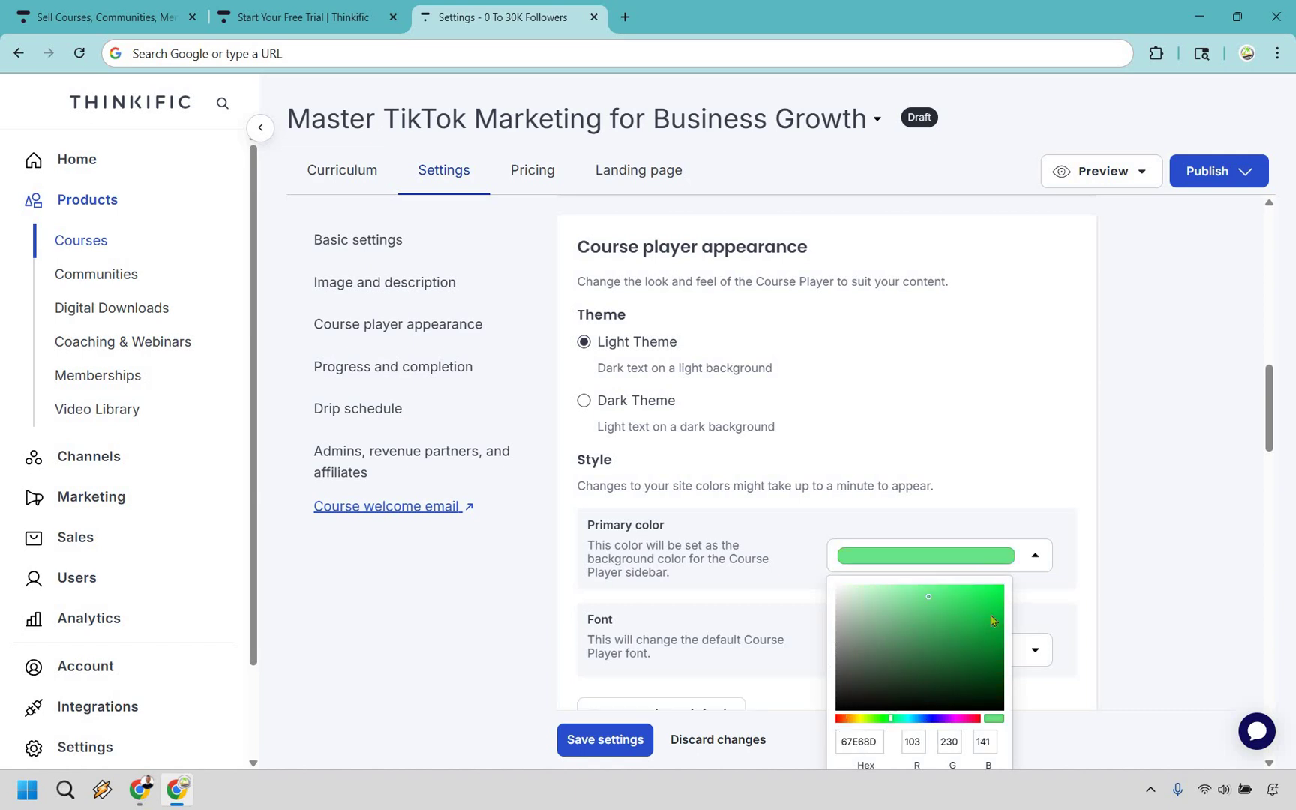
click(1165, 457)
Turn off autoplay for video lessons in the progress and completion settings
scroll(1165, 456, down, 3)
scroll(1178, 450, down, 2)
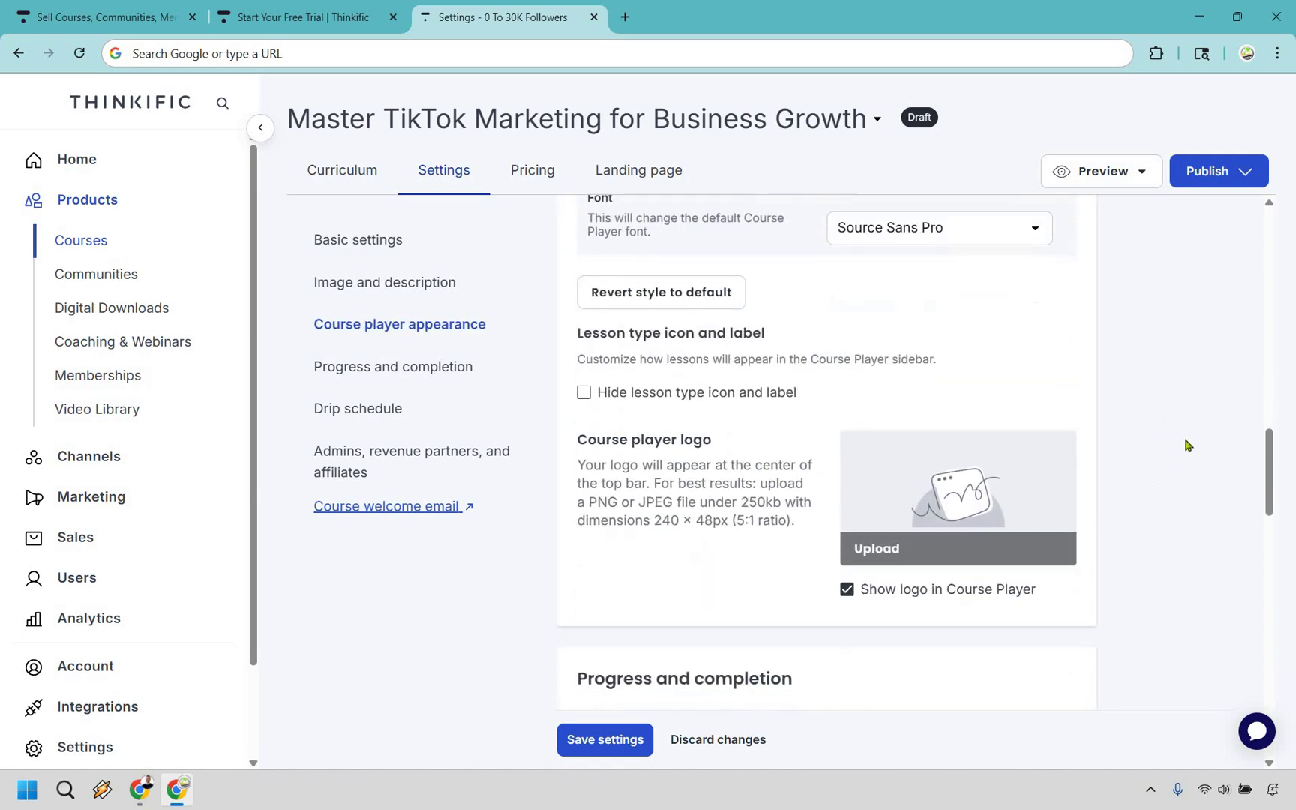
scroll(1185, 446, down, 4)
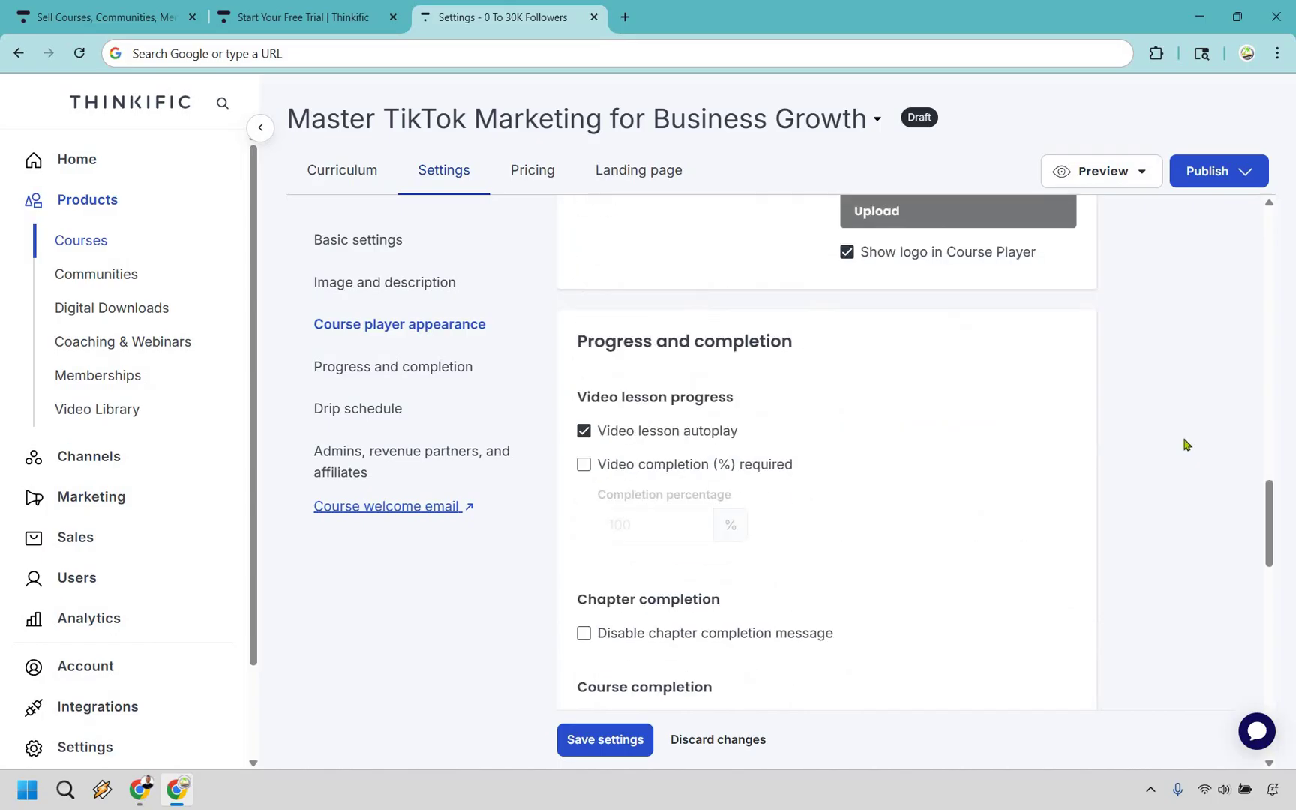
scroll(902, 334, down, 2)
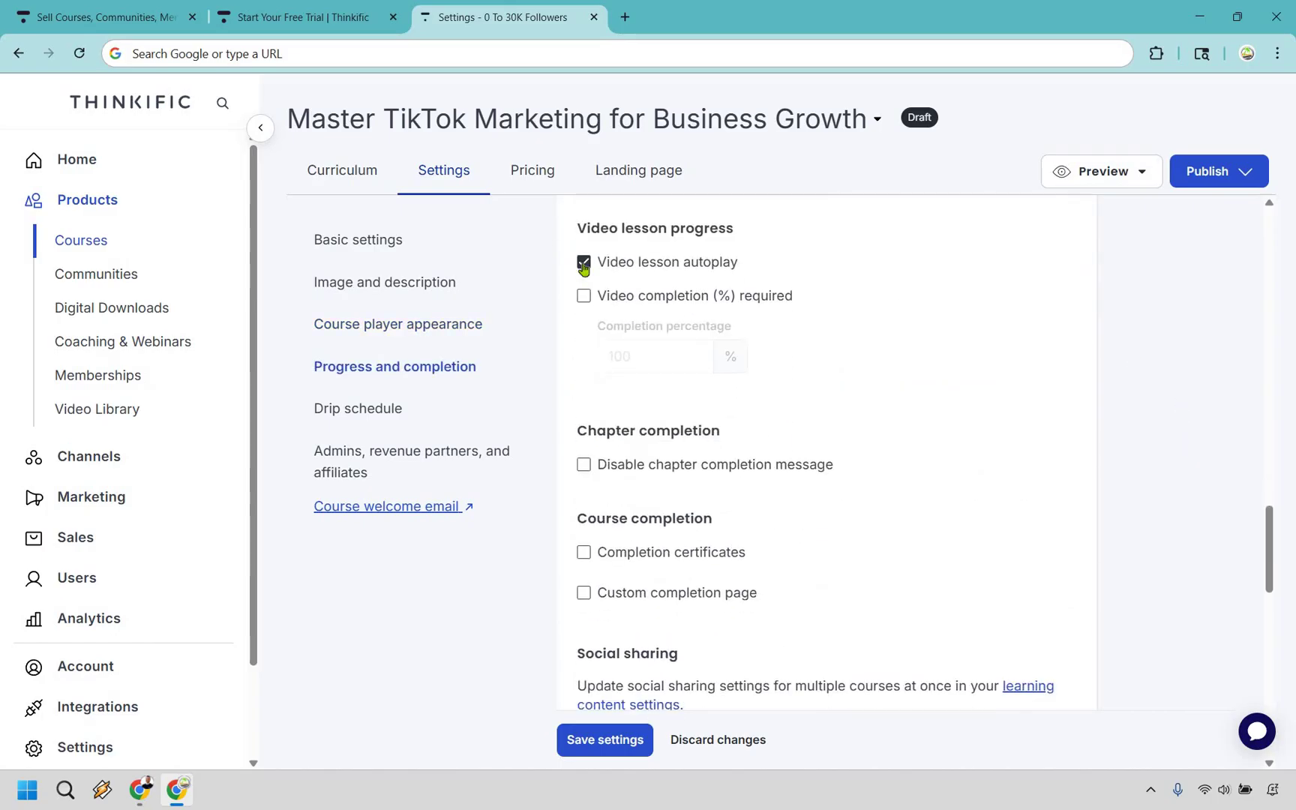
click(583, 261)
Check the remaining course settings, save them and open the course's pricing options
scroll(1208, 387, down, 3)
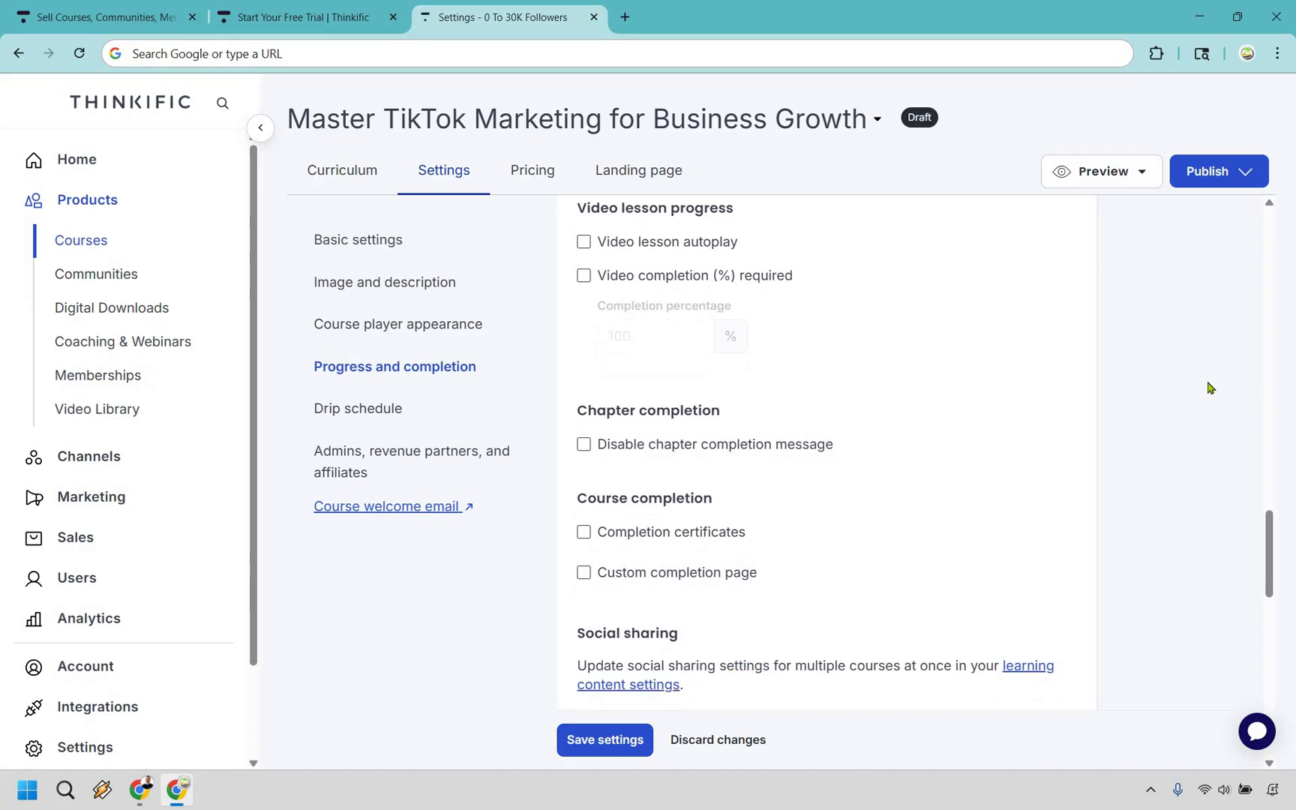
scroll(1209, 387, down, 6)
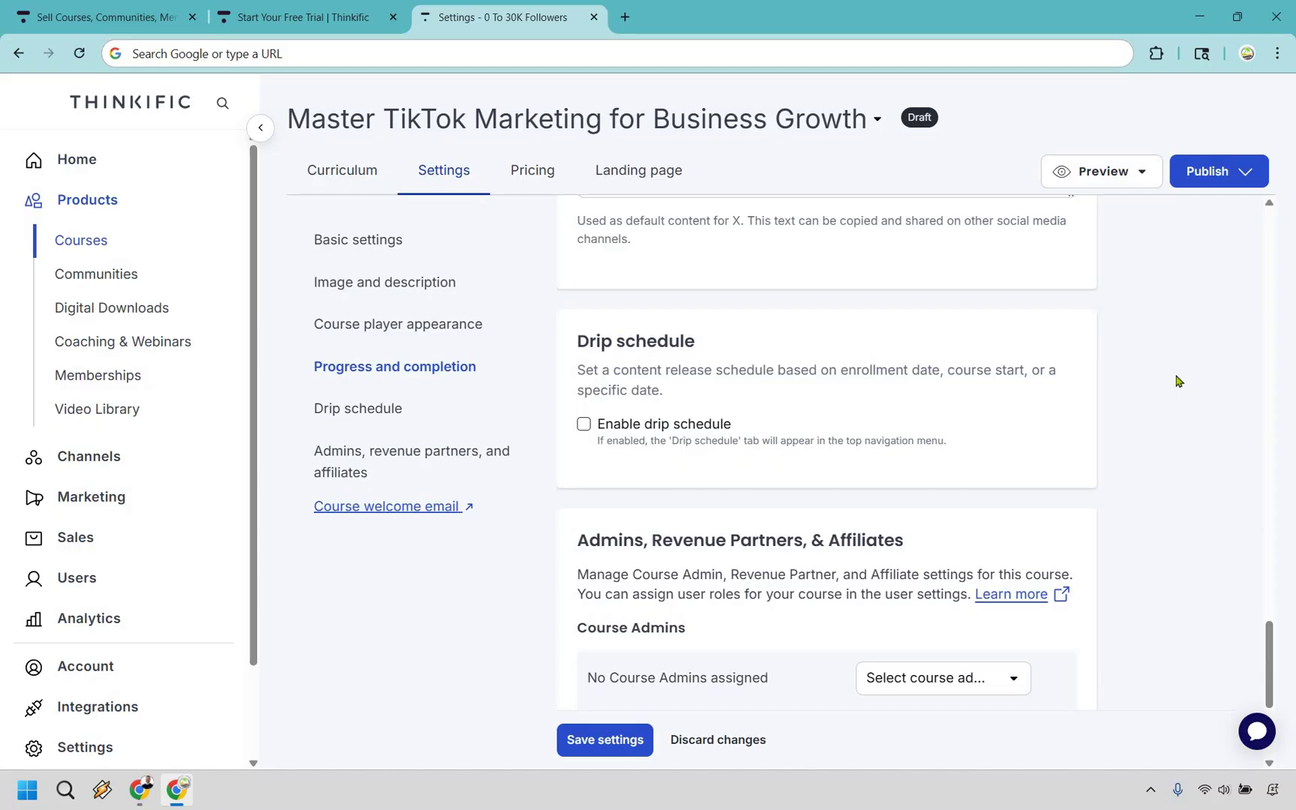
scroll(1176, 381, down, 3)
scroll(801, 349, up, 15)
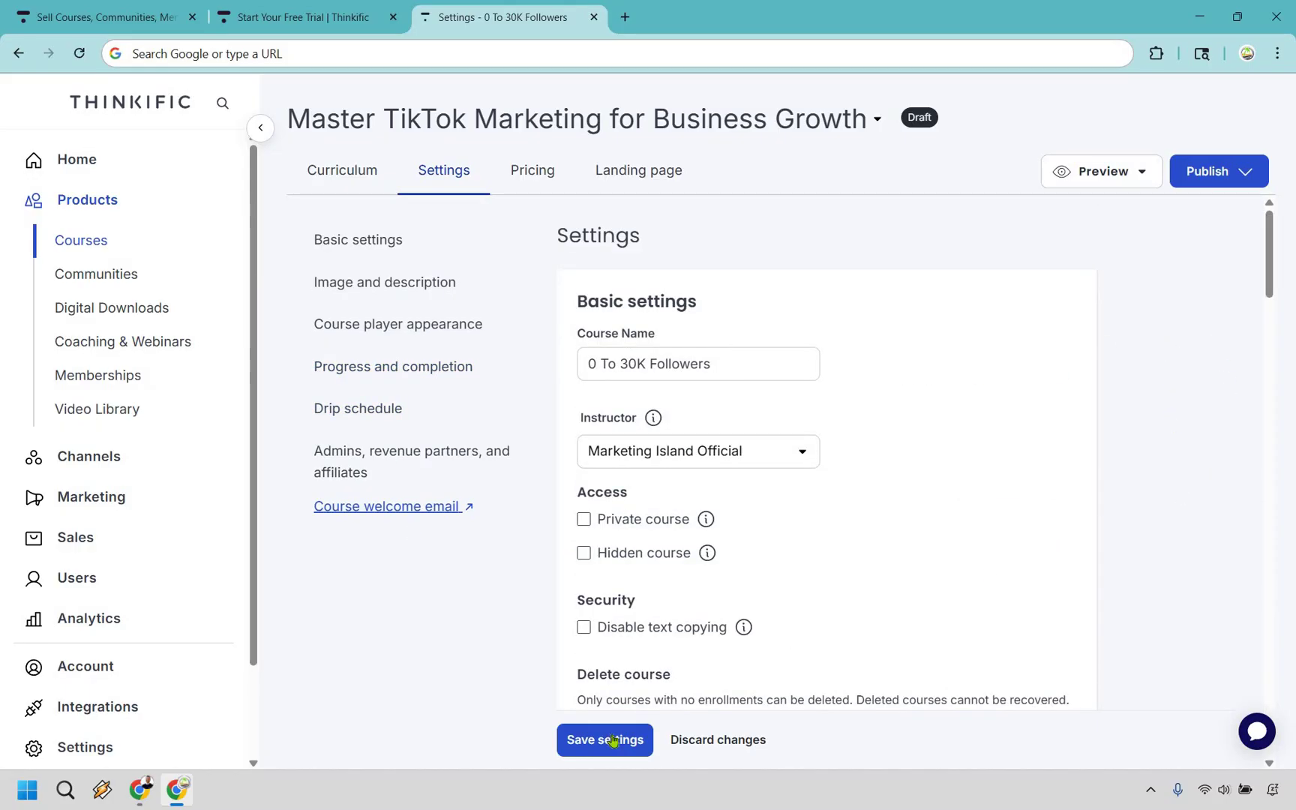
click(531, 174)
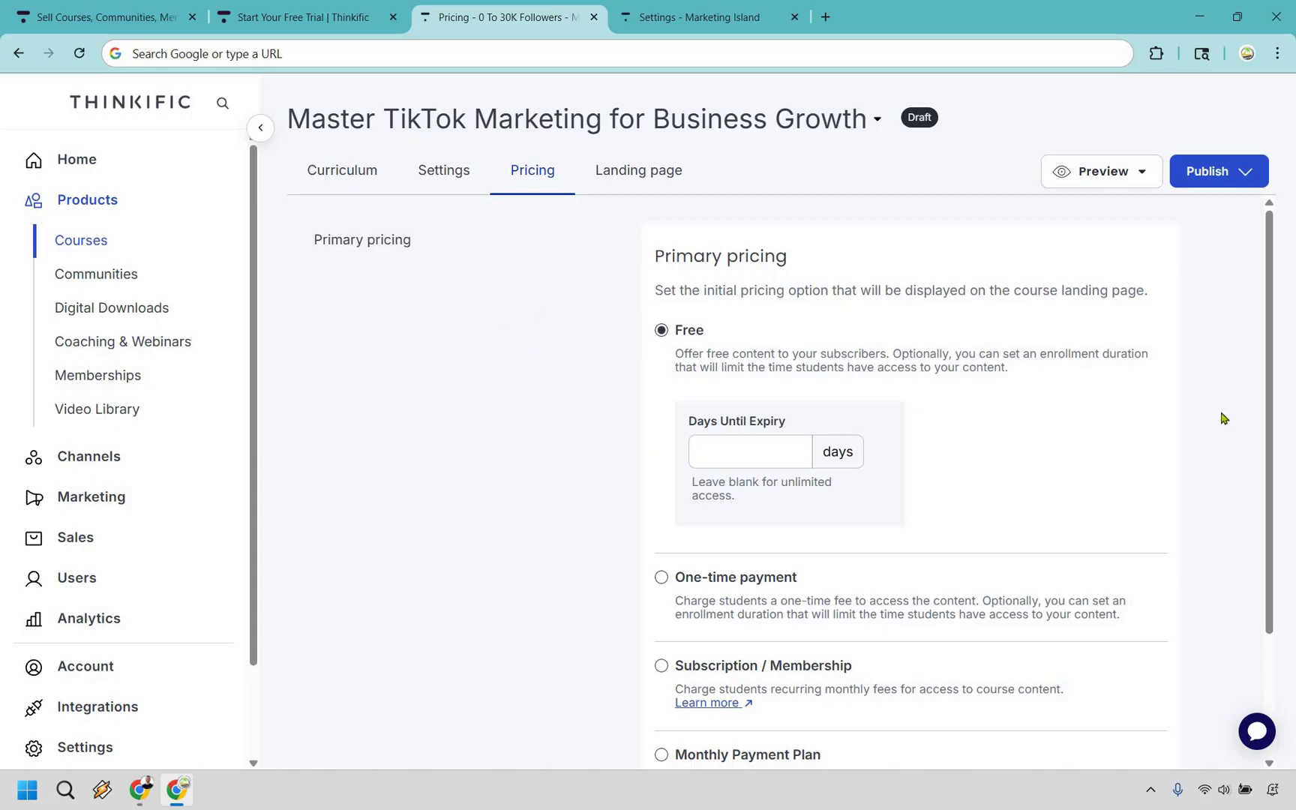
Review the primary pricing options of the course and check the site's Thinkific Payments settings
scroll(995, 504, down, 2)
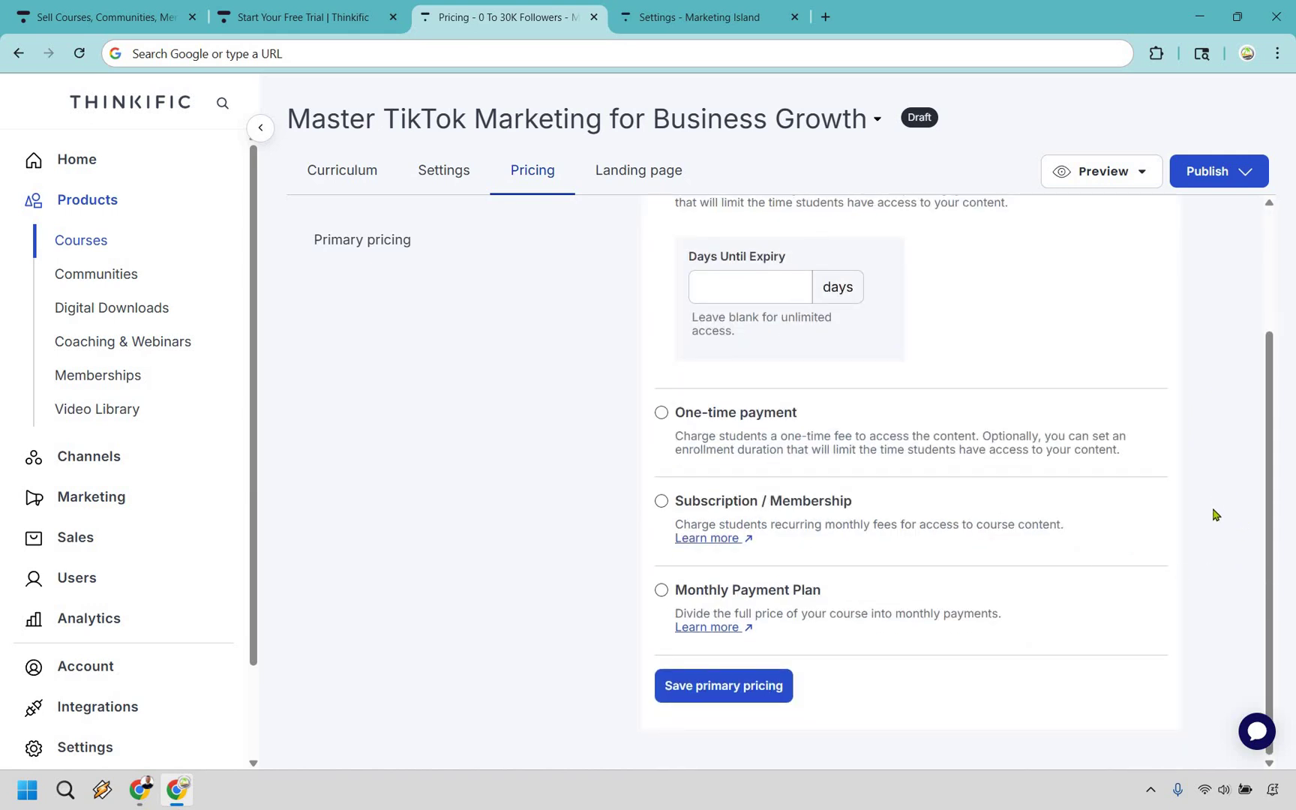
scroll(1215, 514, up, 2)
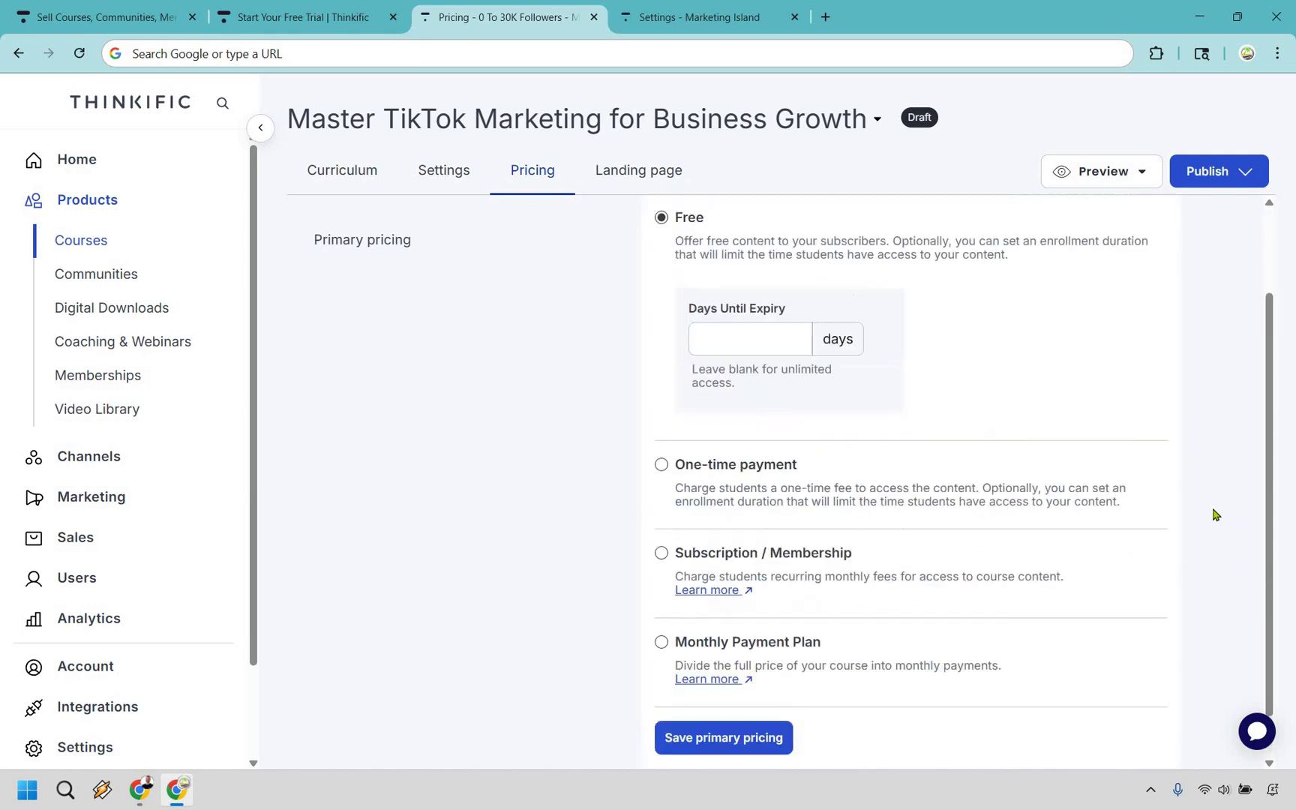
click(654, 18)
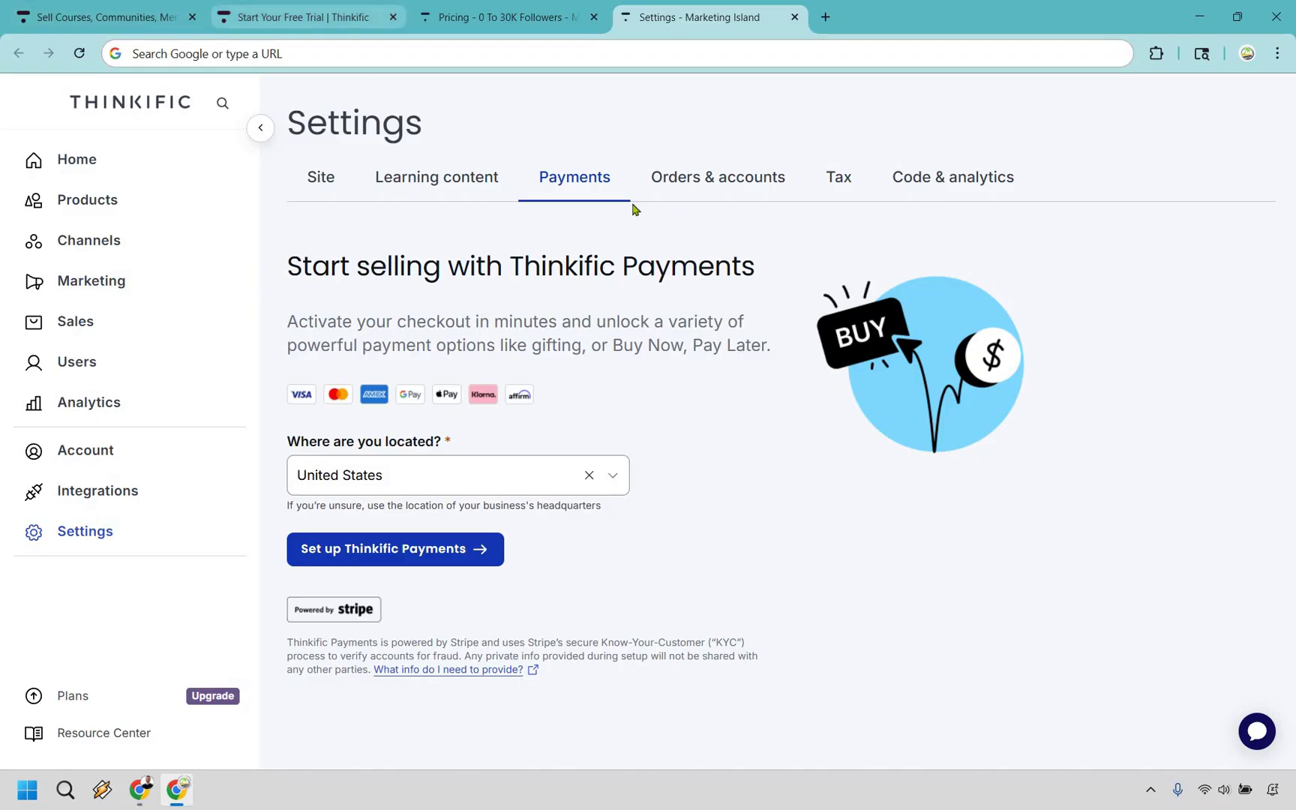
Return to the course's curriculum, look over its chapters and open the course preview as an enrolled student
key(ctrl+shift+Tab)
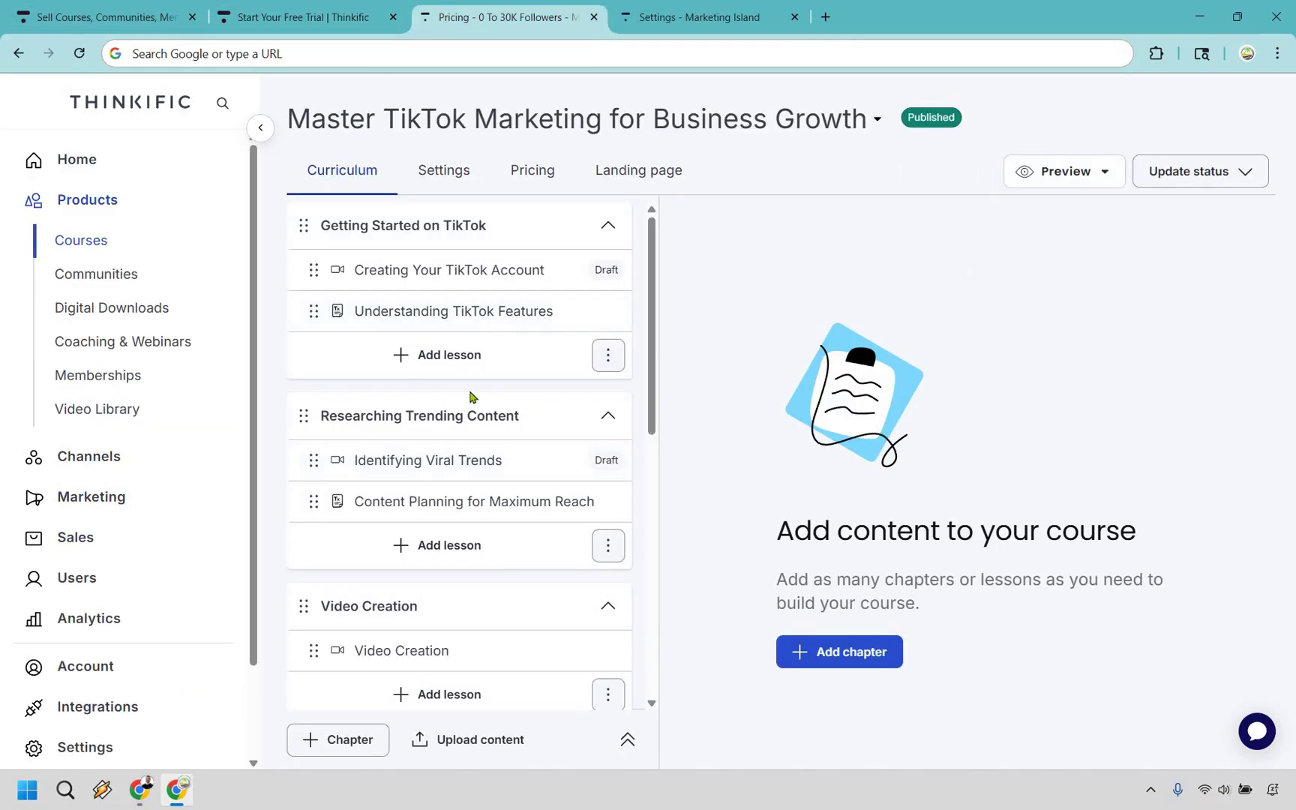
scroll(471, 396, down, 1)
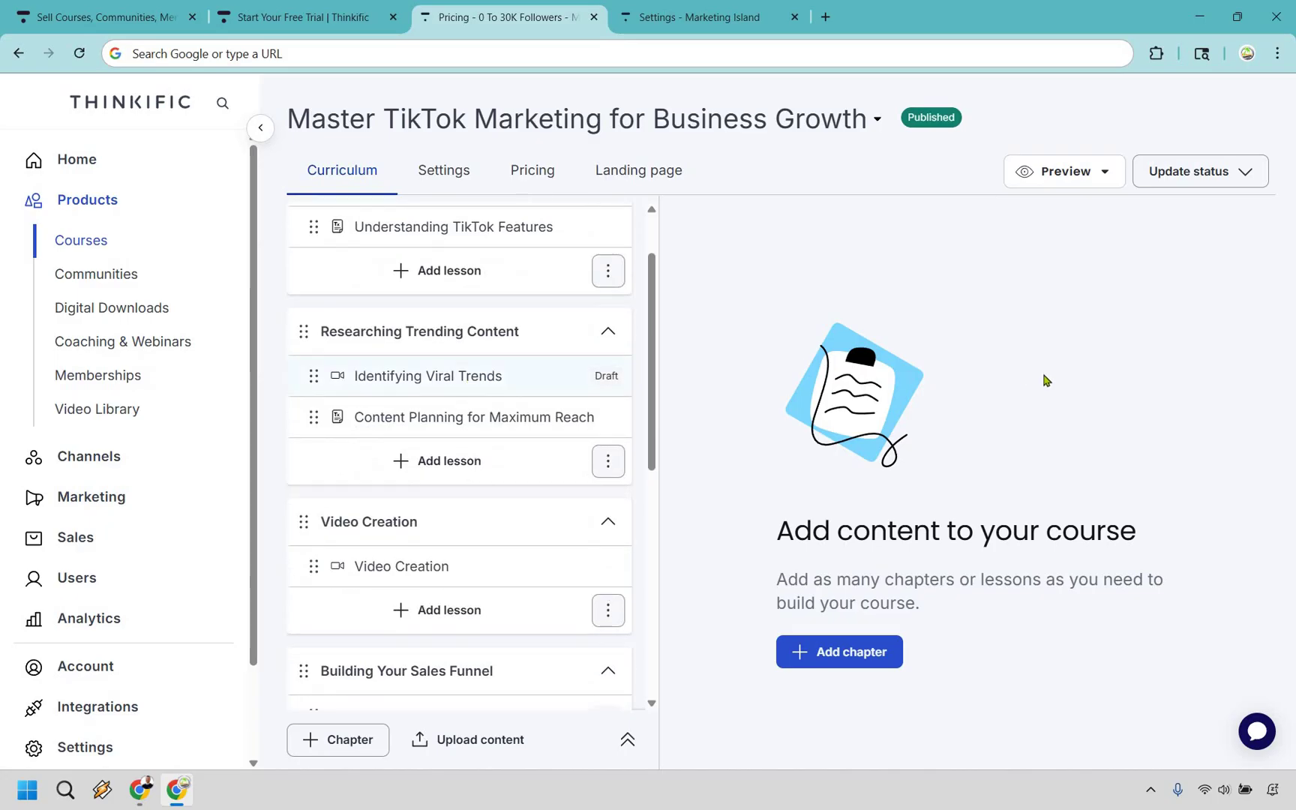
click(1050, 178)
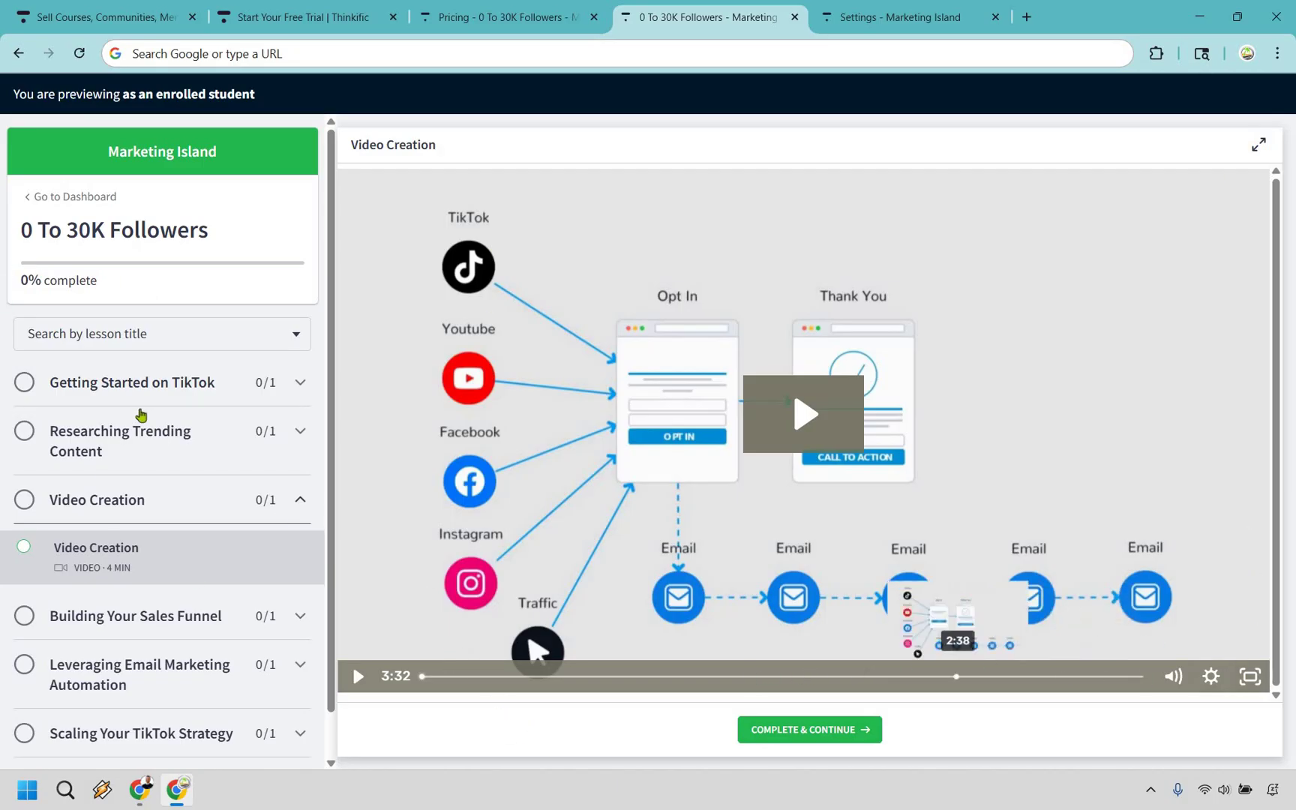
Browse the lessons in the first four chapters of the student preview, ending on Video Creation, and switch to the Thinkific free trial page
click(130, 382)
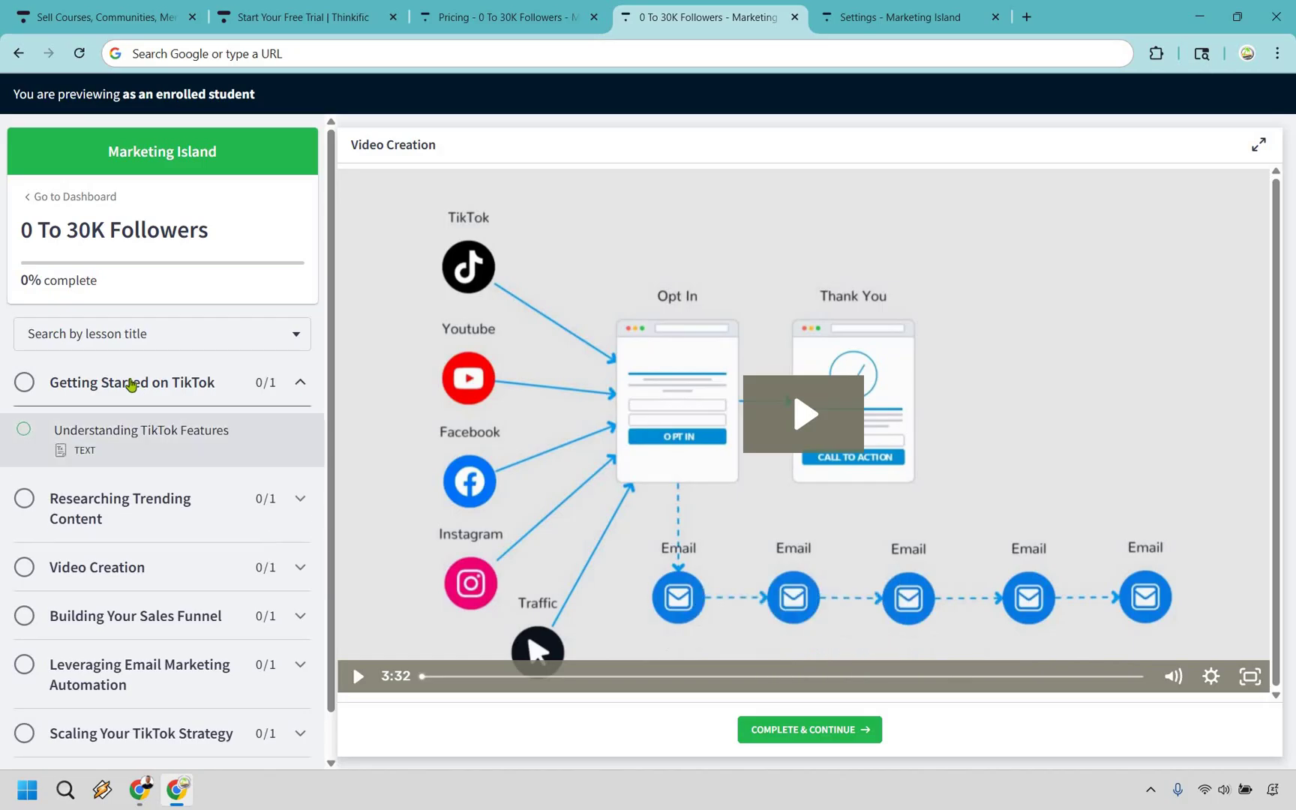
click(125, 516)
click(133, 561)
scroll(139, 567, down, 1)
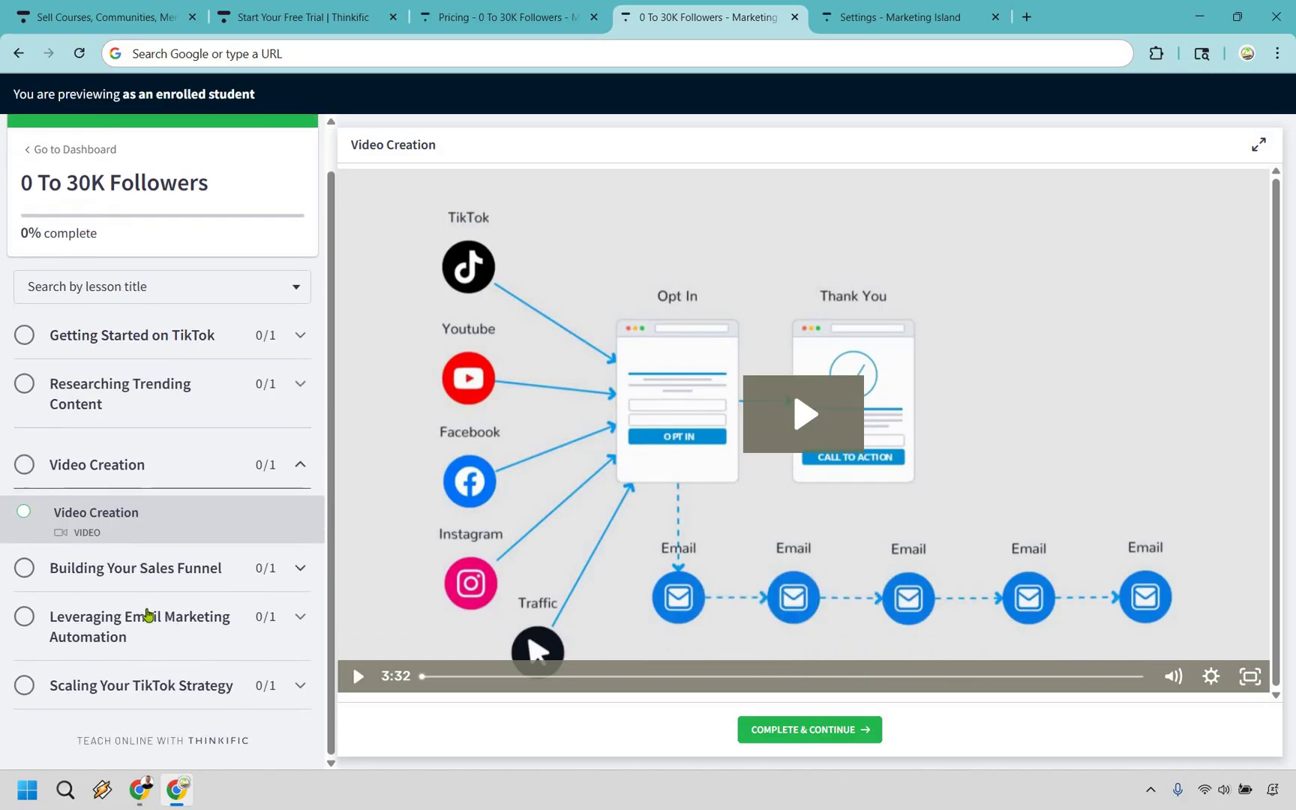
click(133, 454)
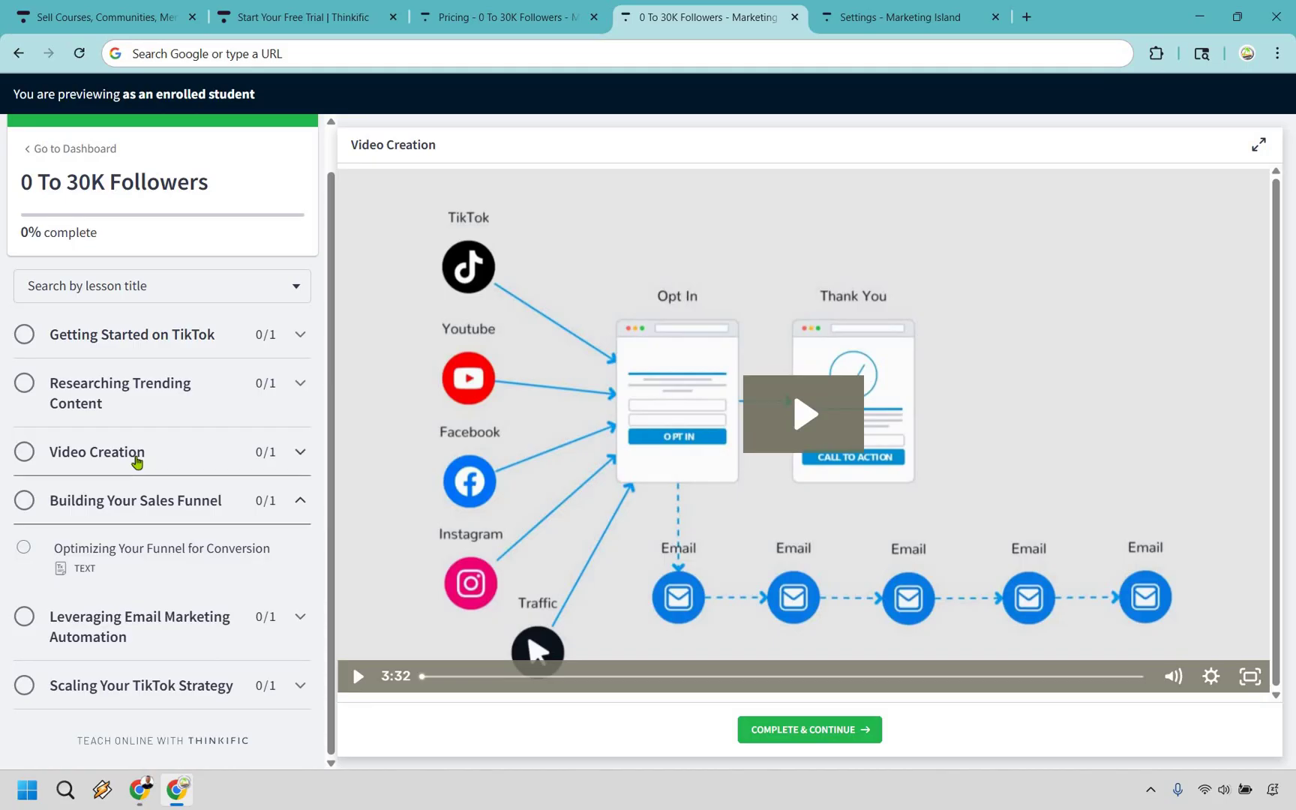
click(142, 459)
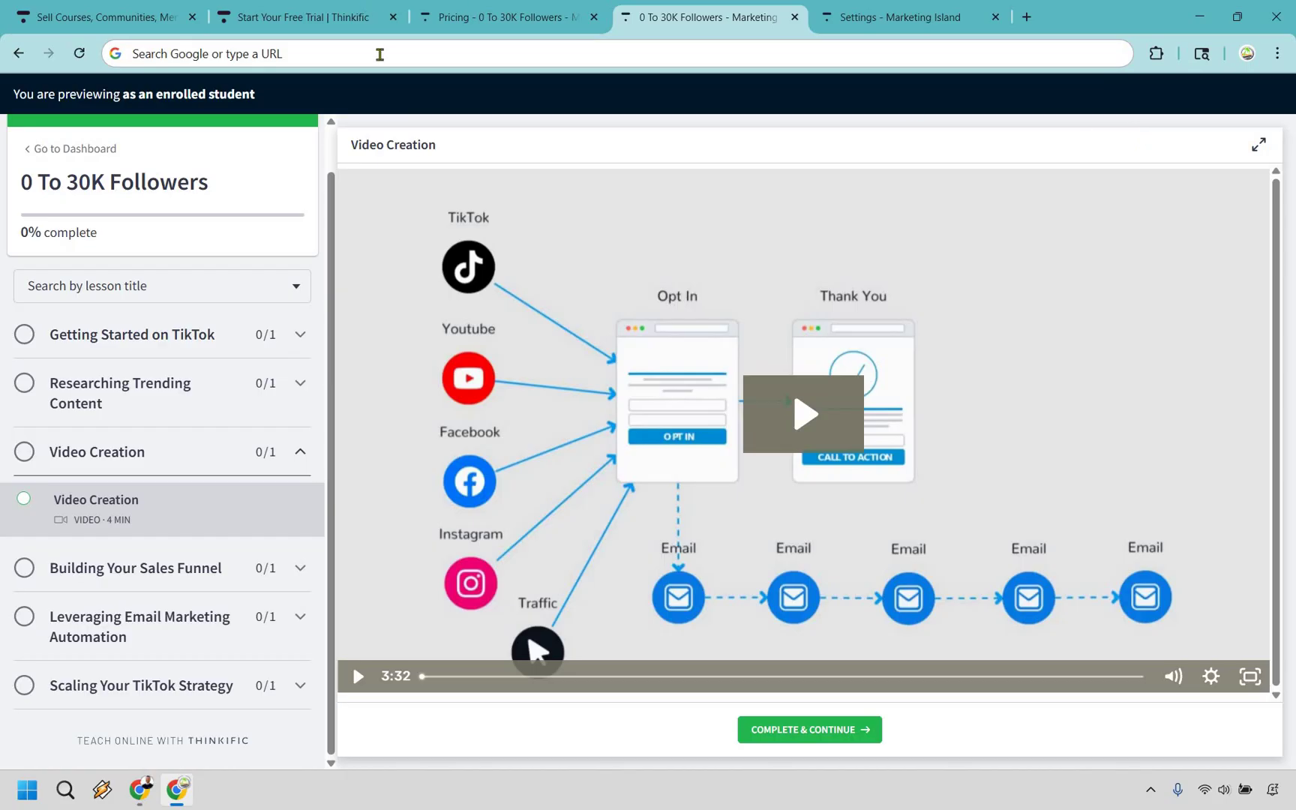
click(367, 19)
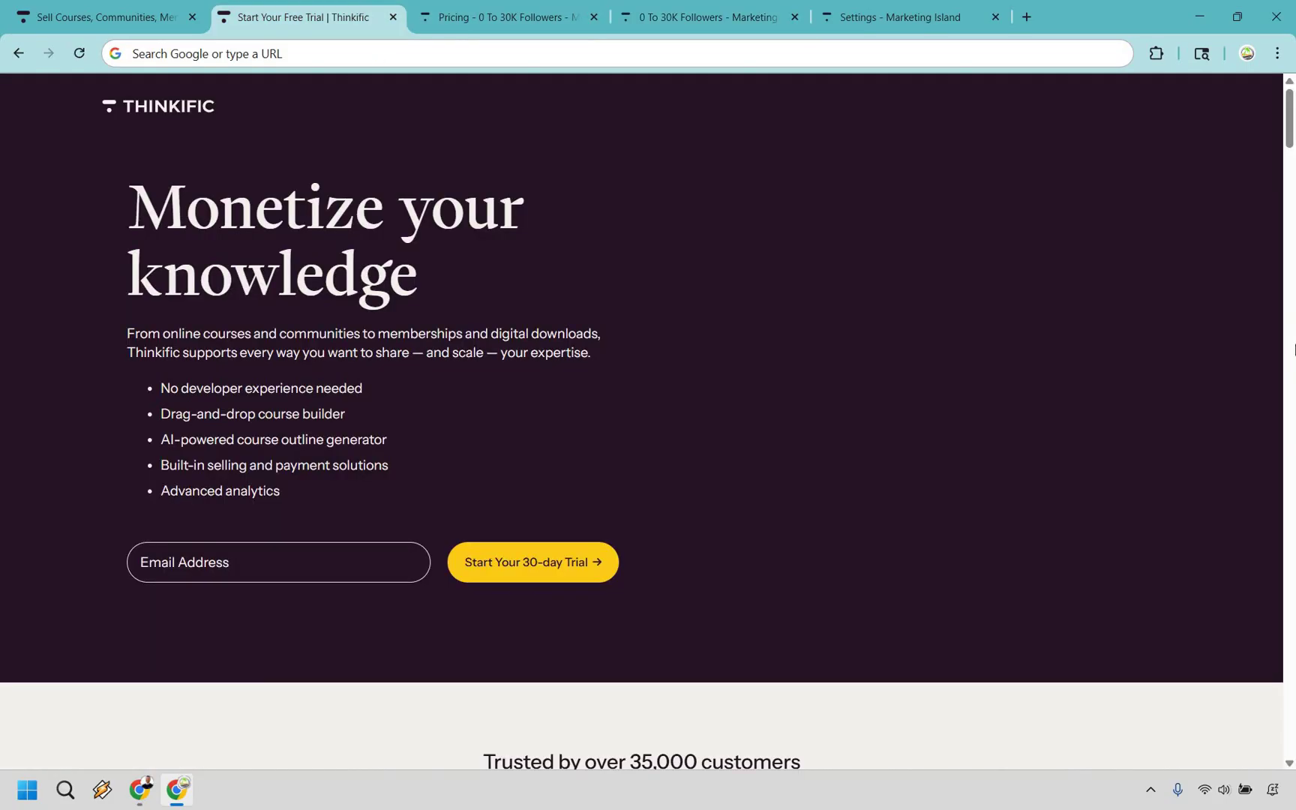